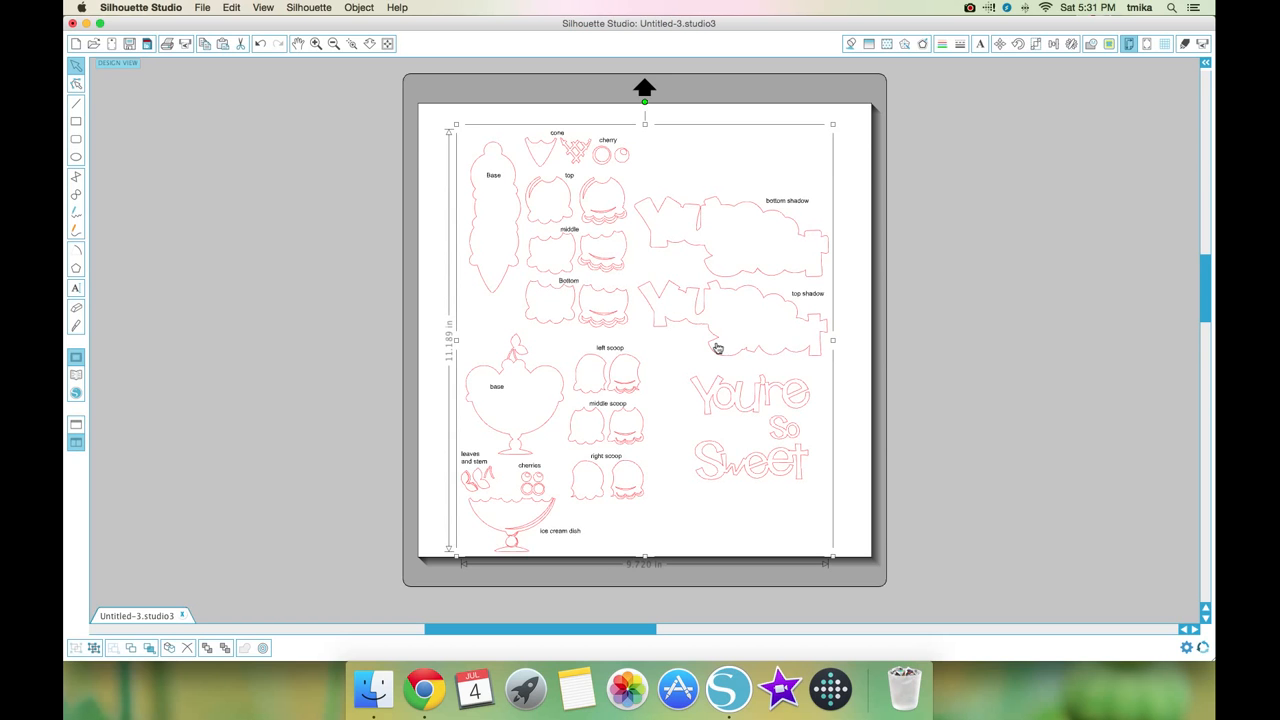
- Nudge the whole ice cream design slightly on the page and ungroup it into separate pieces
{"action": "left_click", "coordinate": [368, 255]}
{"action": "mouse_move", "coordinate": [510, 273]}
{"action": "left_mouse_down"}
{"action": "mouse_move", "coordinate": [499, 273]}
{"action": "mouse_move", "coordinate": [525, 269]}
{"action": "left_mouse_up"}
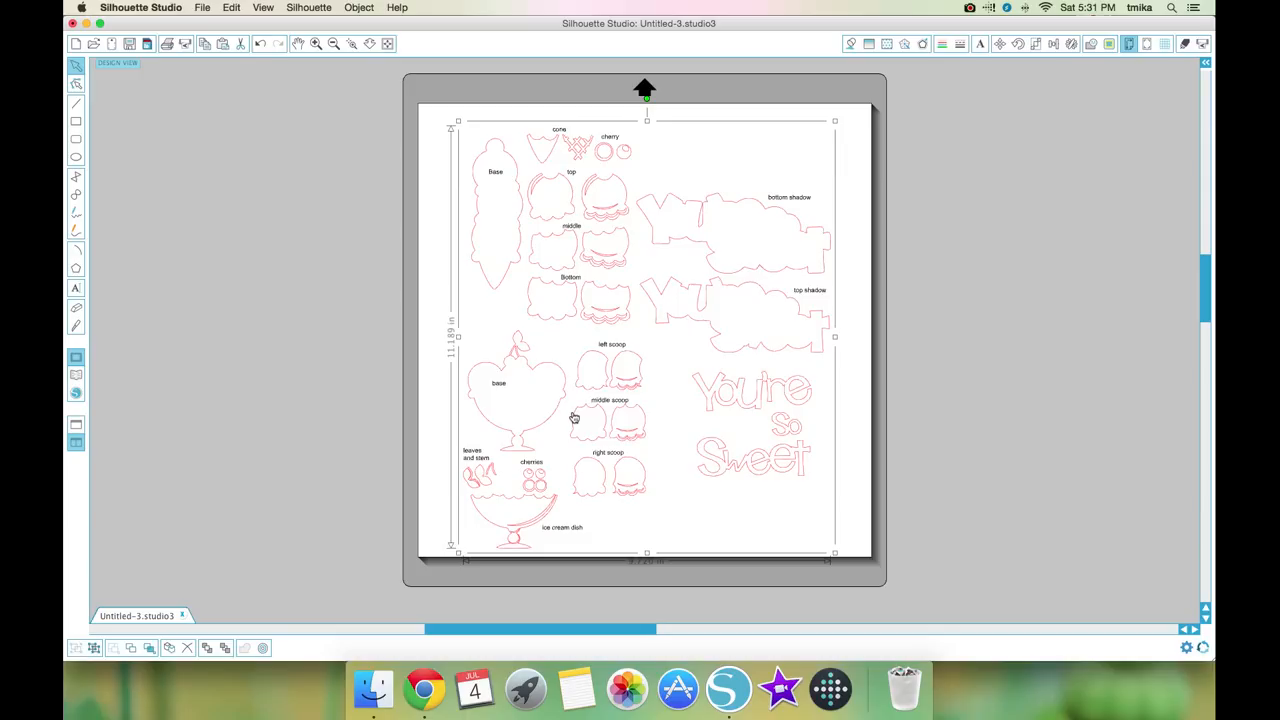
{"action": "left_click", "coordinate": [342, 271]}
{"action": "left_click_drag", "start_coordinate": [433, 108], "coordinate": [838, 145]}
{"action": "left_click_drag", "start_coordinate": [872, 499], "coordinate": [875, 574]}
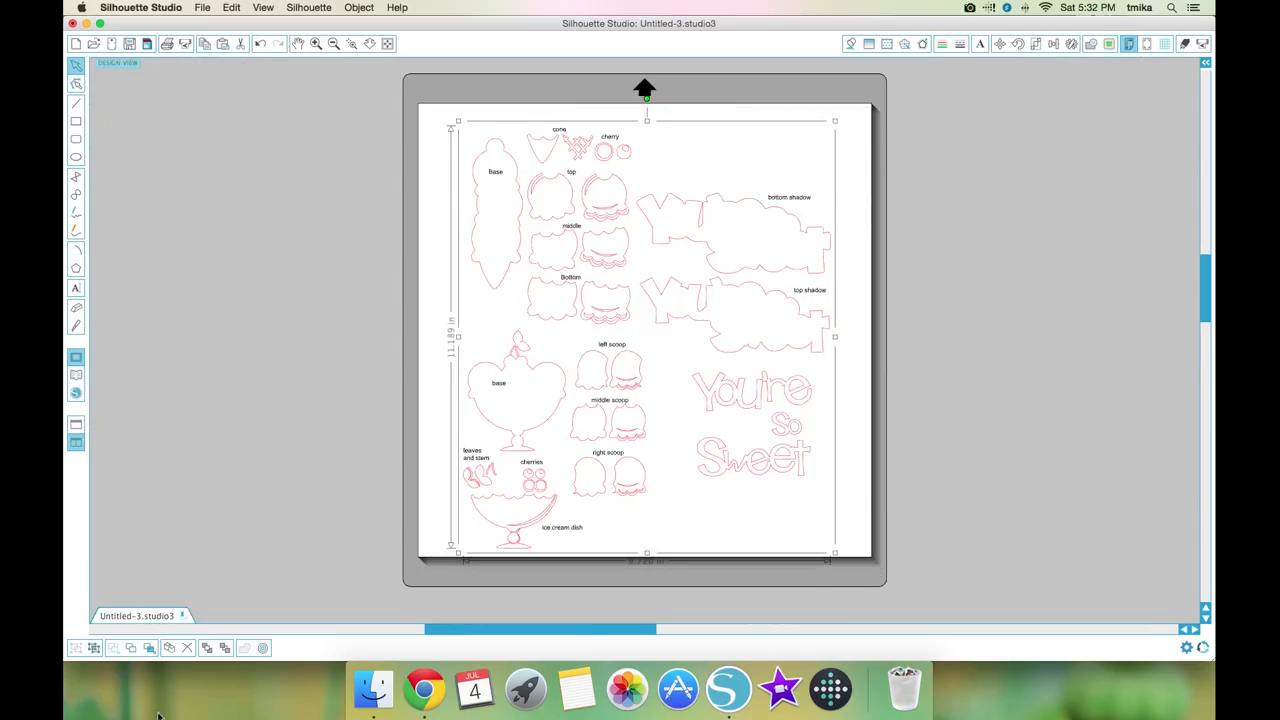
{"action": "left_click", "coordinate": [93, 648]}
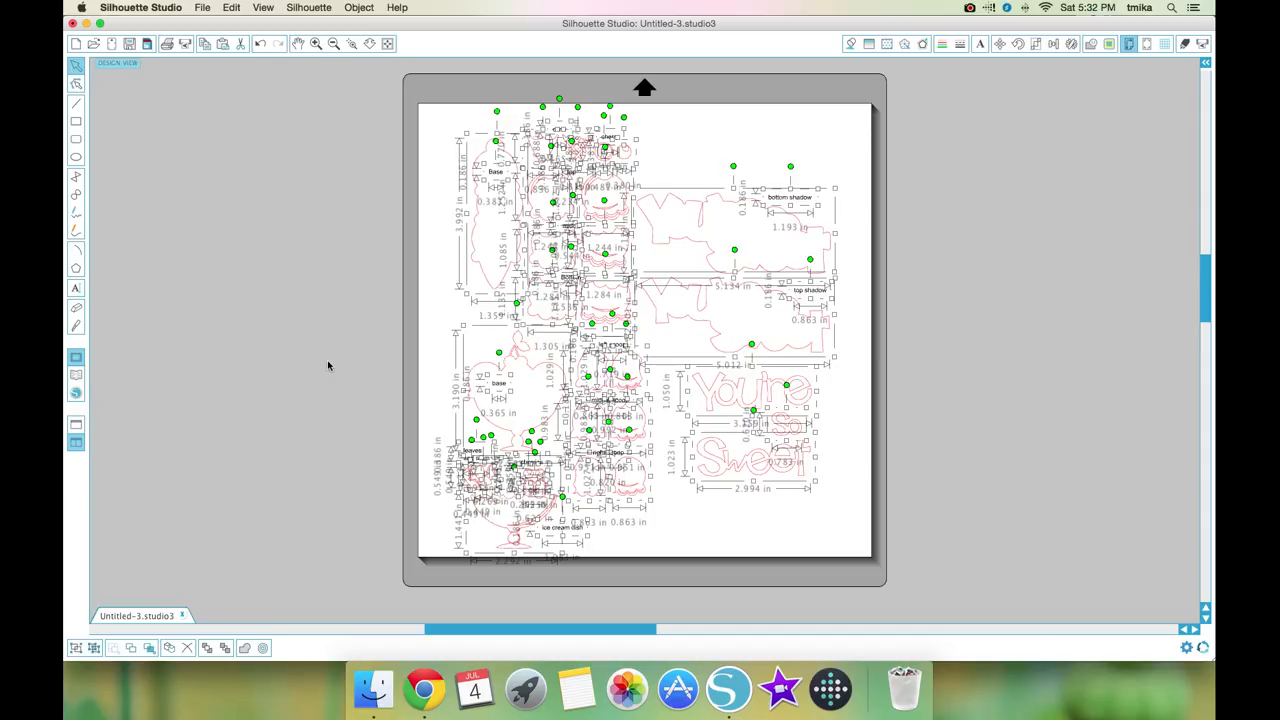
{"action": "left_click", "coordinate": [327, 365]}
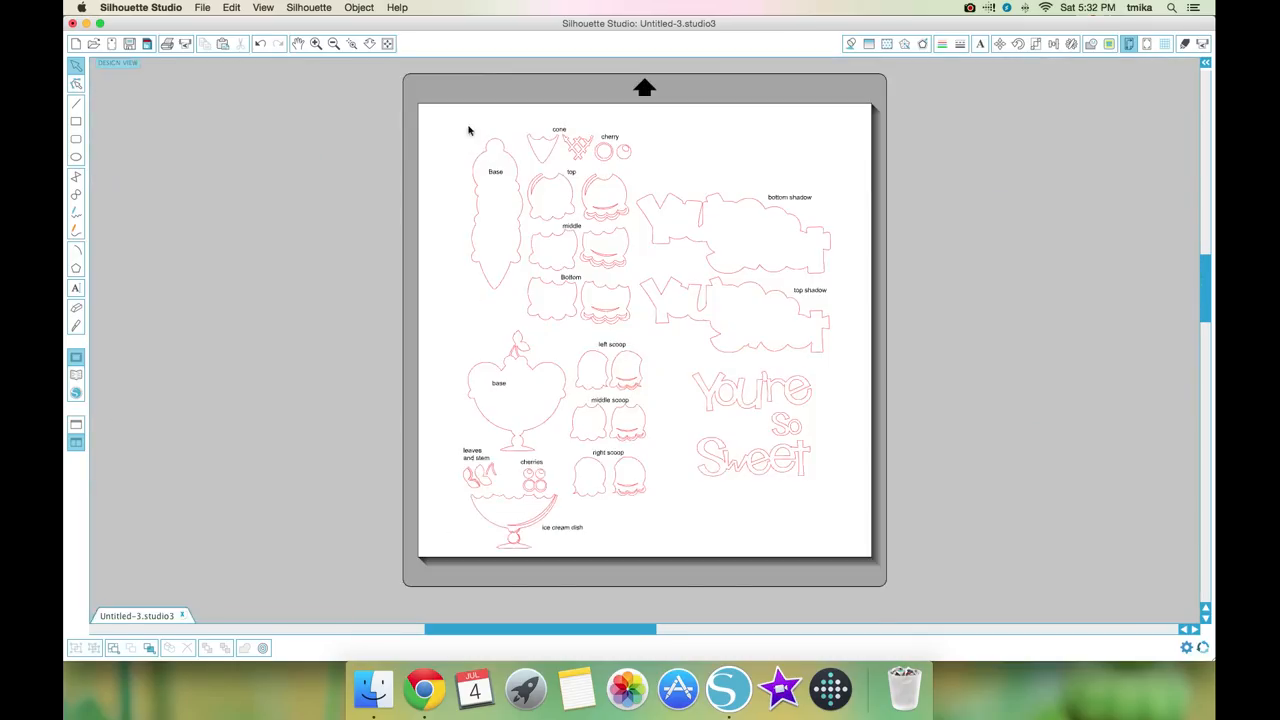
- Delete the ice cream cone pieces and their labels above the sundae set
{"action": "left_click_drag", "start_coordinate": [626, 134], "coordinate": [635, 341]}
{"action": "key", "text": "Delete"}
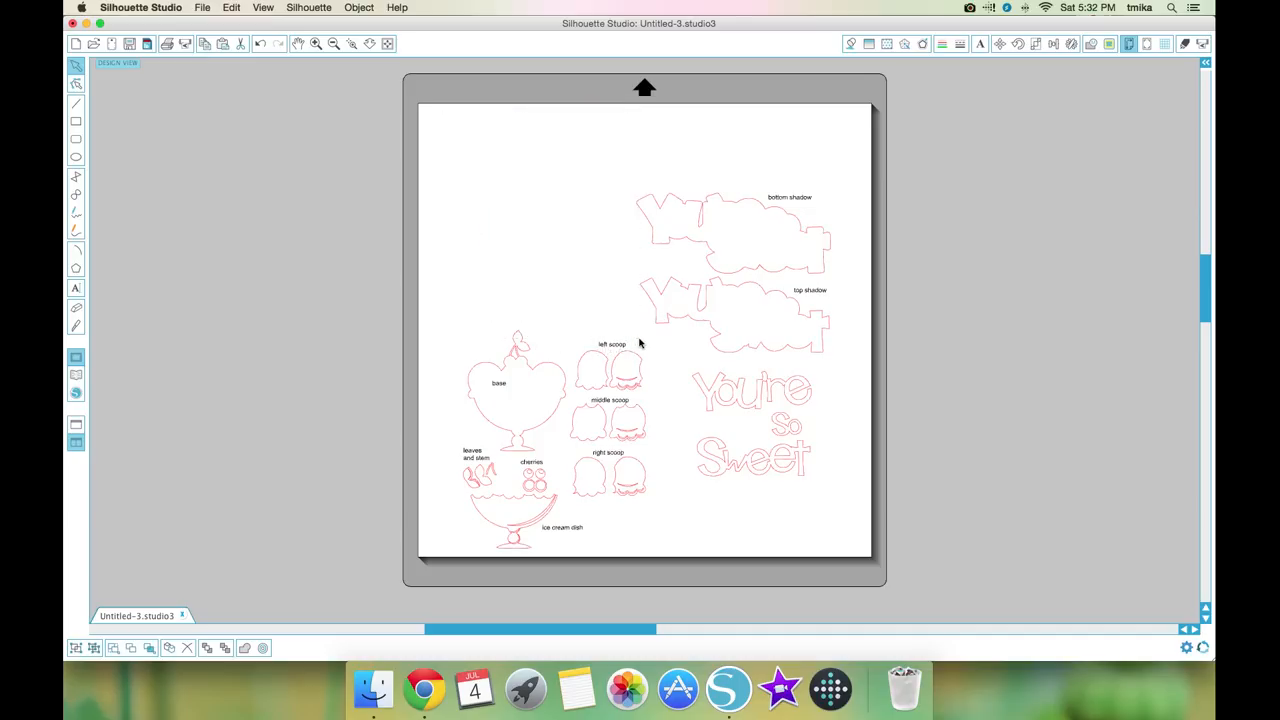
- Move both sentiment shadow outlines and the words "You're", "So" and "Sweet" off the page
{"action": "left_click_drag", "start_coordinate": [694, 245], "coordinate": [253, 231]}
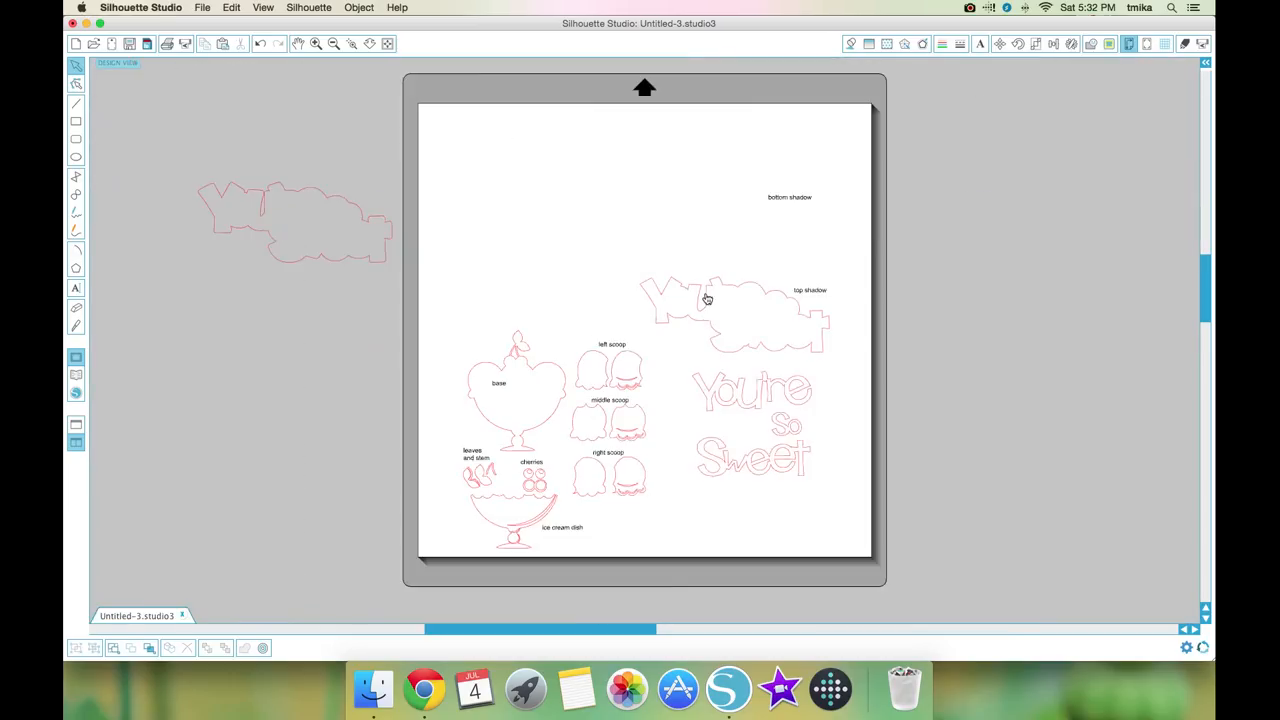
{"action": "left_click_drag", "start_coordinate": [706, 297], "coordinate": [612, 289]}
{"action": "left_click_drag", "start_coordinate": [259, 291], "coordinate": [249, 288]}
{"action": "left_click_drag", "start_coordinate": [761, 405], "coordinate": [983, 386]}
{"action": "left_click_drag", "start_coordinate": [803, 429], "coordinate": [966, 428]}
{"action": "left_click_drag", "start_coordinate": [806, 470], "coordinate": [968, 462]}
- Move the sundae base, the ice cream dish and the three labelled scoop pairs off the page
{"action": "left_click_drag", "start_coordinate": [559, 405], "coordinate": [991, 277]}
{"action": "left_click_drag", "start_coordinate": [550, 510], "coordinate": [977, 503]}
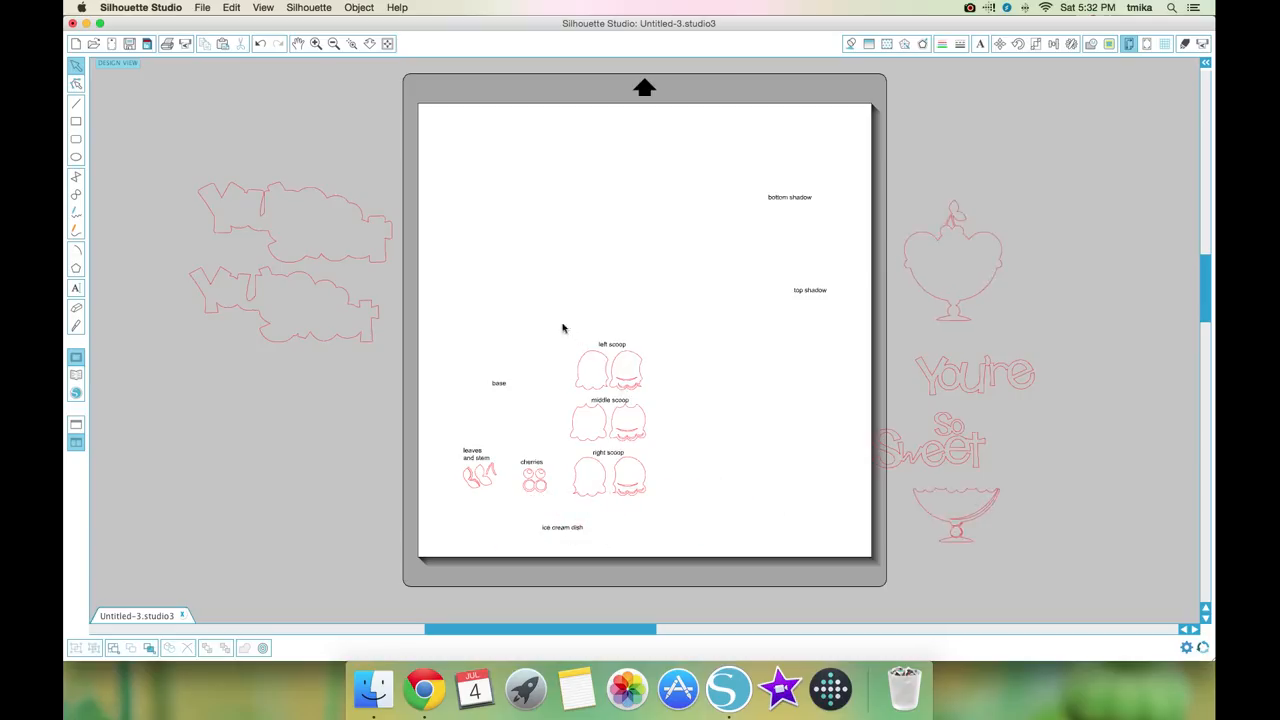
{"action": "left_click_drag", "start_coordinate": [560, 319], "coordinate": [686, 515]}
{"action": "left_click_drag", "start_coordinate": [619, 437], "coordinate": [279, 452]}
- Delete the leftover labels, leaves, stem and cherries remaining on the page
{"action": "left_click", "coordinate": [496, 168]}
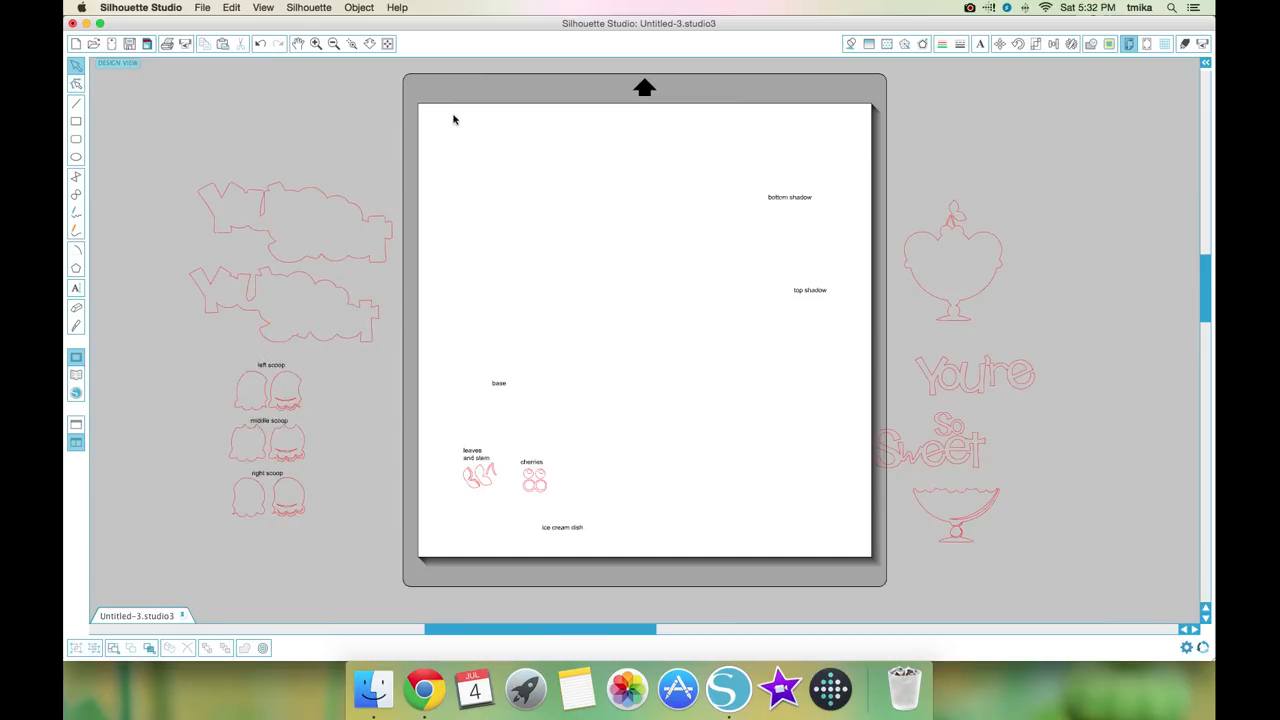
{"action": "left_click_drag", "start_coordinate": [853, 233], "coordinate": [840, 563]}
{"action": "key", "text": "Delete"}
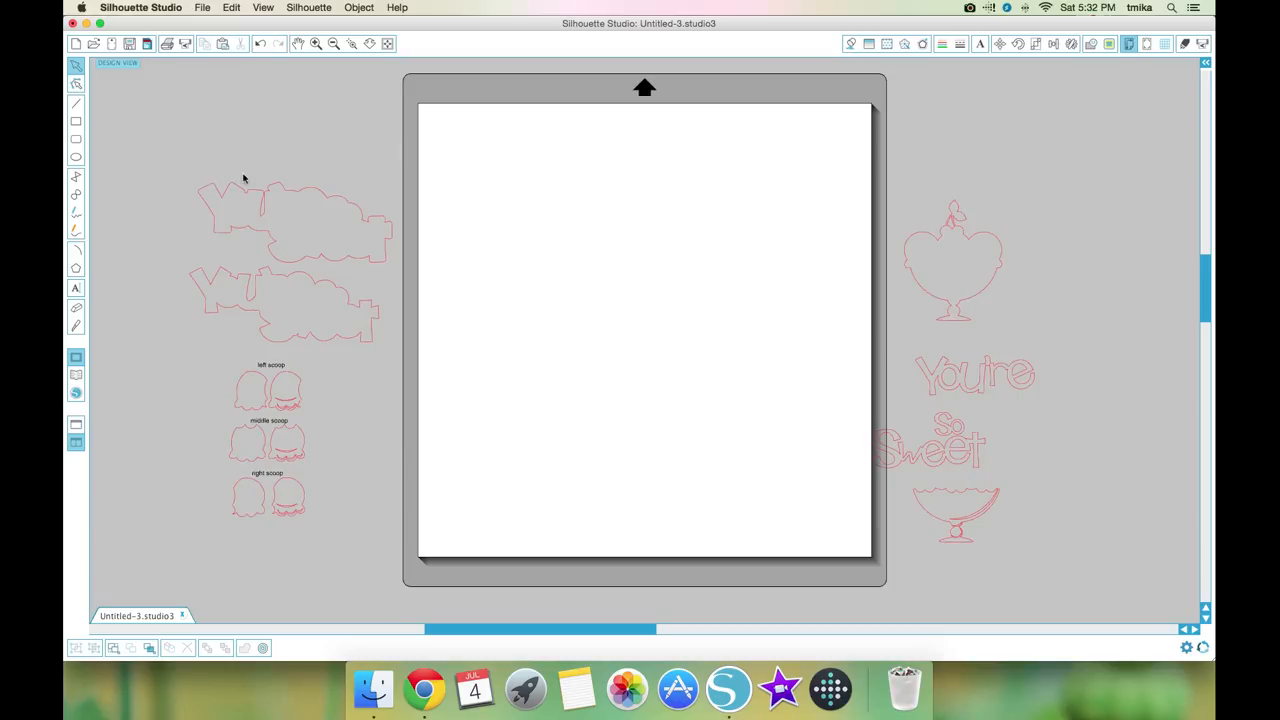
- Draw an upright rectangle about 2.87 in wide and 4.99 in high on the empty page
{"action": "left_click", "coordinate": [77, 121]}
{"action": "left_click_drag", "start_coordinate": [463, 145], "coordinate": [569, 332]}
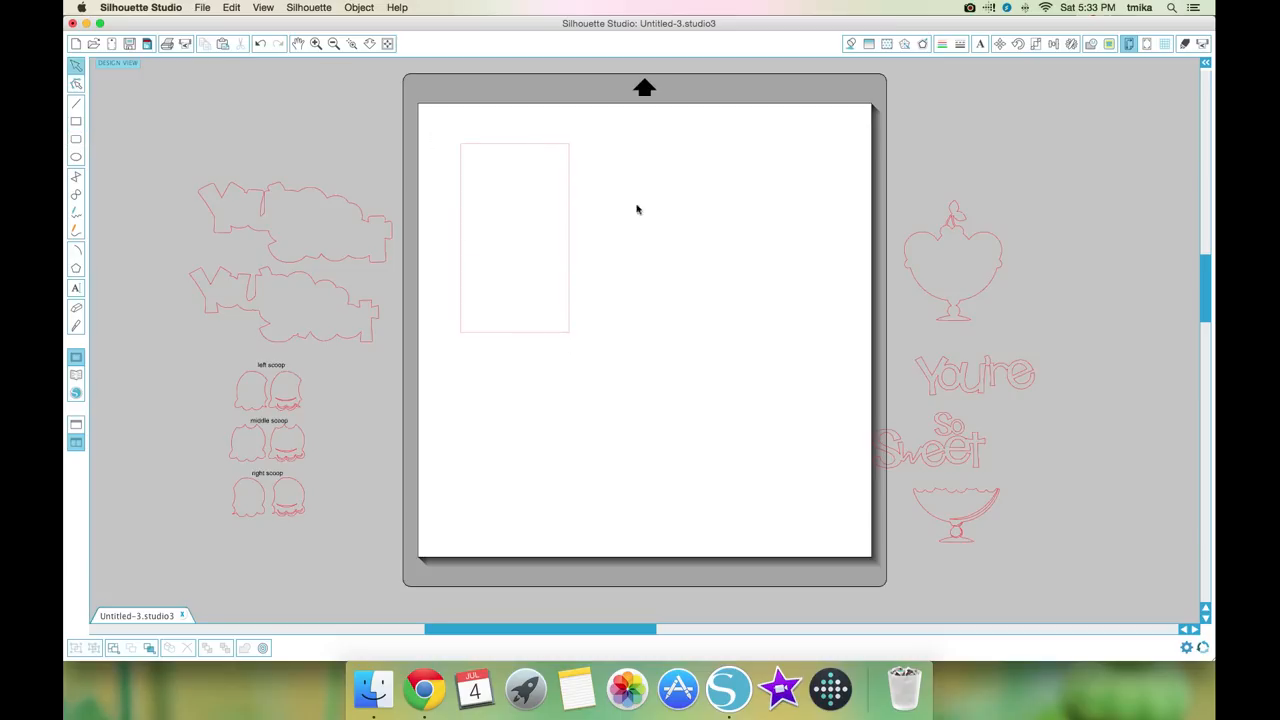
{"action": "left_click", "coordinate": [523, 144]}
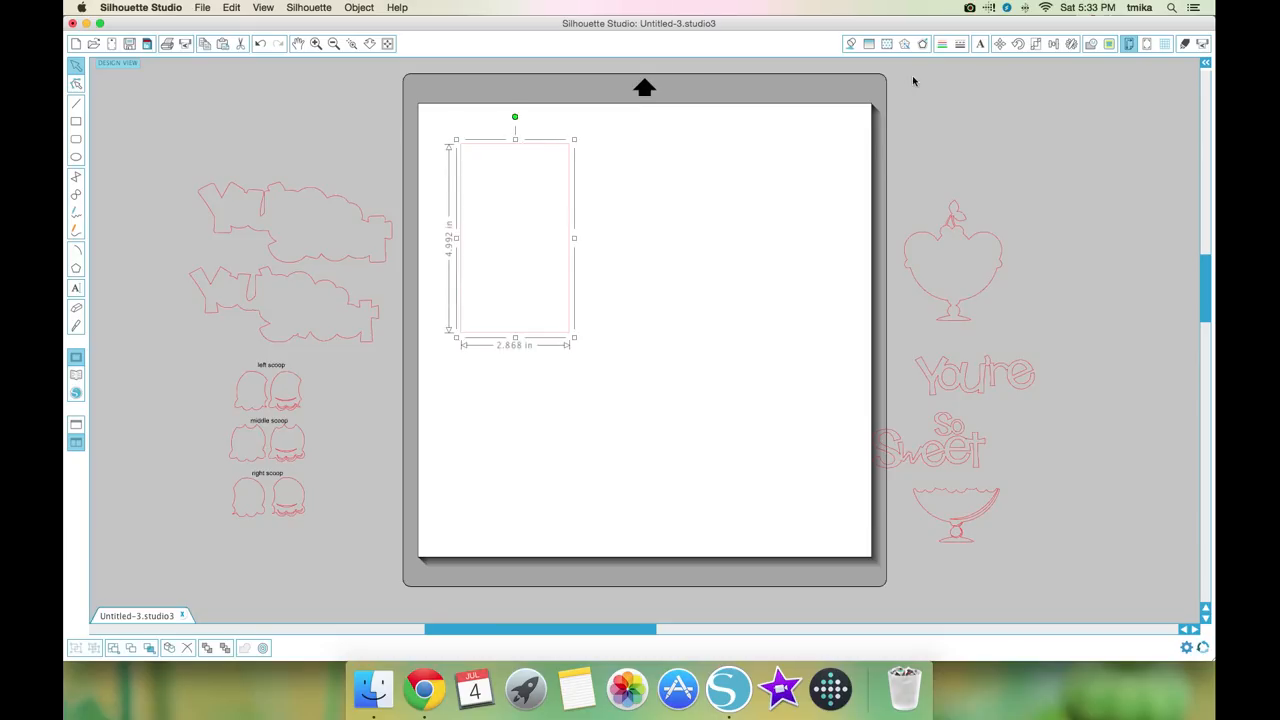
- Resize the rectangle to 4 in wide and 6 in high with the aspect lock turned off
{"action": "left_click", "coordinate": [1036, 44]}
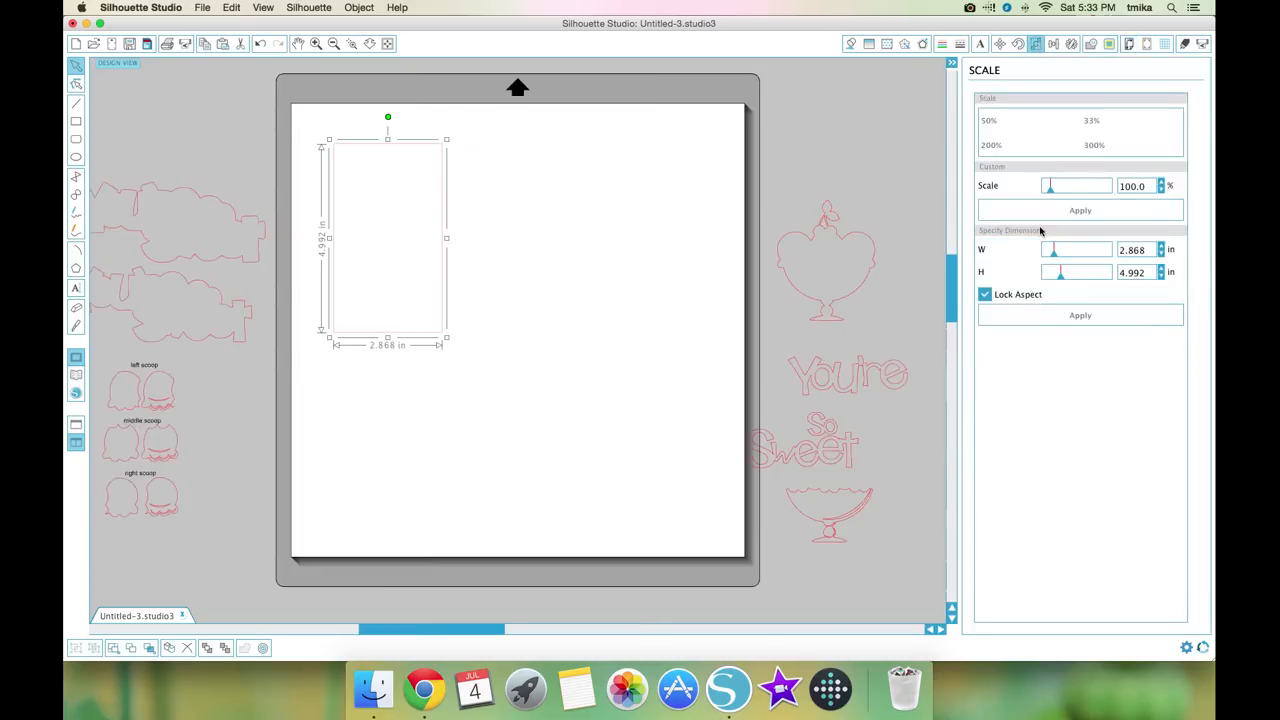
{"action": "left_click", "coordinate": [1007, 296]}
{"action": "left_click_drag", "start_coordinate": [1120, 250], "coordinate": [1177, 251]}
{"action": "type", "text": "4"}
{"action": "left_click_drag", "start_coordinate": [1144, 271], "coordinate": [1114, 273]}
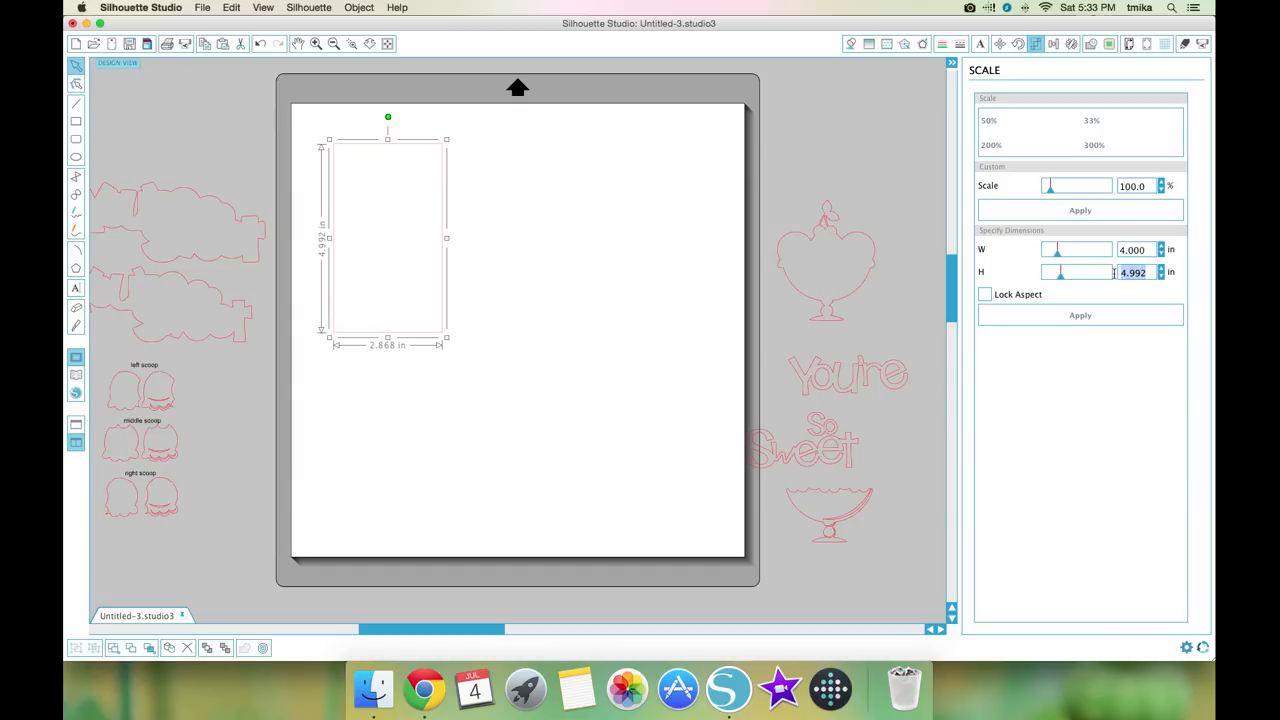
{"action": "type", "text": "6"}
{"action": "key", "text": "Return"}
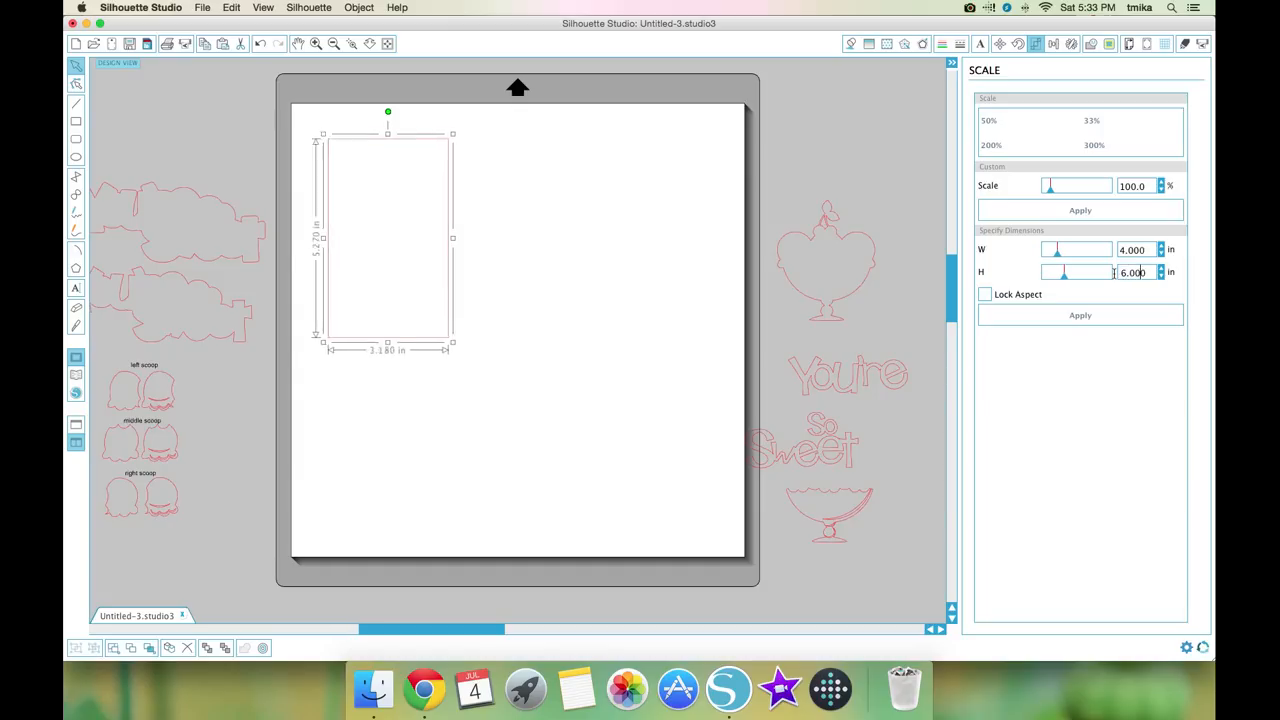
{"action": "left_click", "coordinate": [1066, 327]}
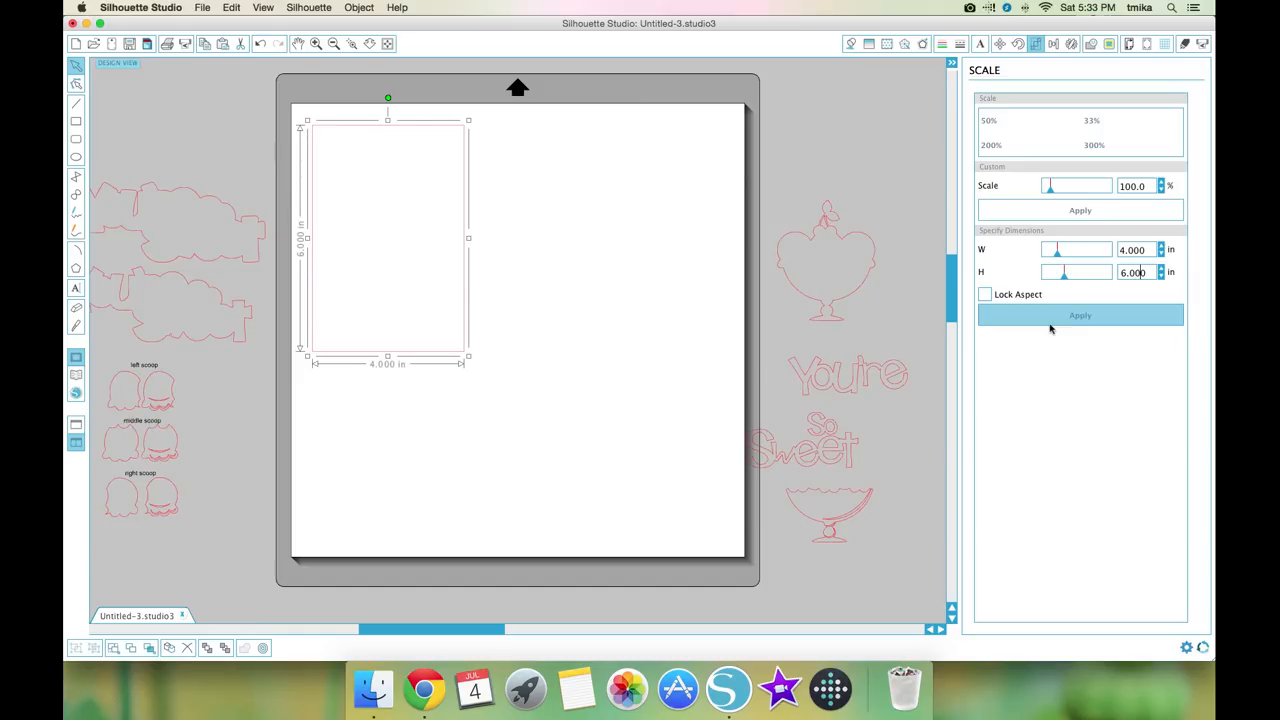
- Move the 4 x 6 in rectangle slightly inward from the page corner
{"action": "left_click", "coordinate": [480, 311]}
{"action": "left_click_drag", "start_coordinate": [466, 305], "coordinate": [520, 327]}
{"action": "left_click", "coordinate": [485, 500]}
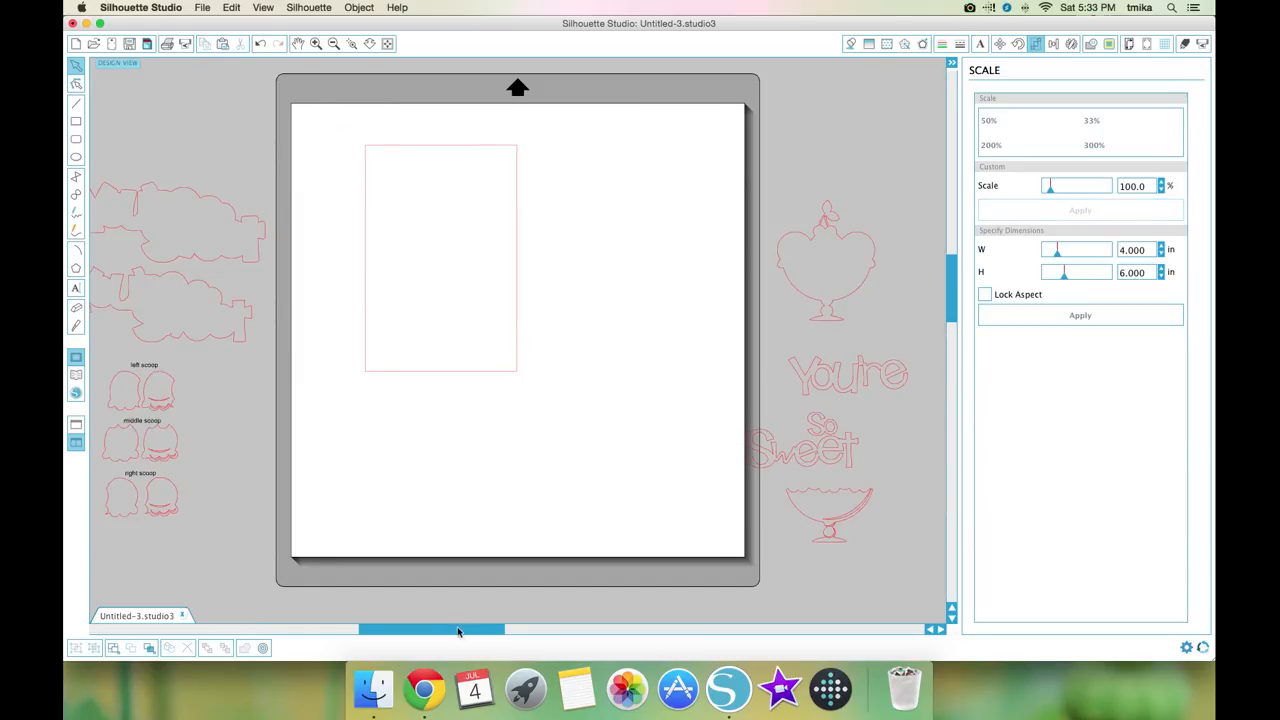
- Stack both shadow outlines over the rectangle and place the words "You're", "So" and "Sweet" on top of them
{"action": "left_click_drag", "start_coordinate": [458, 631], "coordinate": [452, 631]}
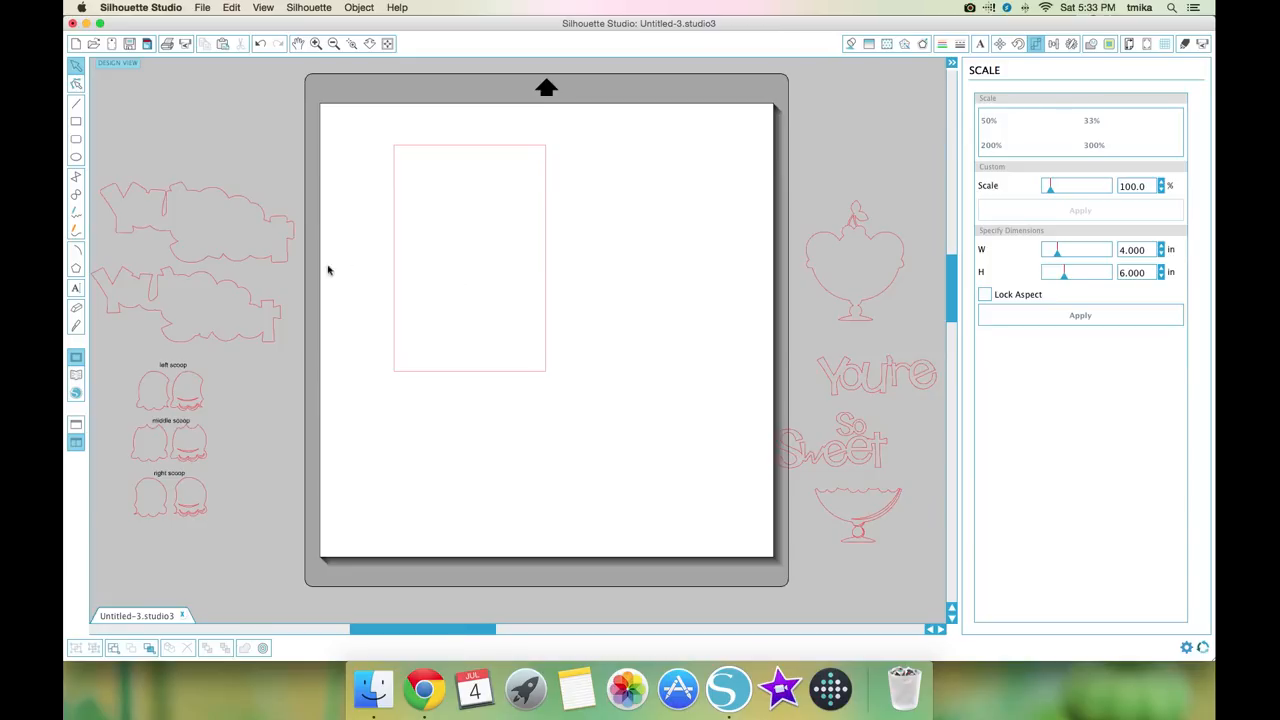
{"action": "left_click_drag", "start_coordinate": [288, 270], "coordinate": [534, 274]}
{"action": "left_click_drag", "start_coordinate": [291, 309], "coordinate": [534, 246]}
{"action": "left_click", "coordinate": [792, 366]}
{"action": "left_click_drag", "start_coordinate": [842, 388], "coordinate": [378, 229]}
{"action": "left_click", "coordinate": [778, 381]}
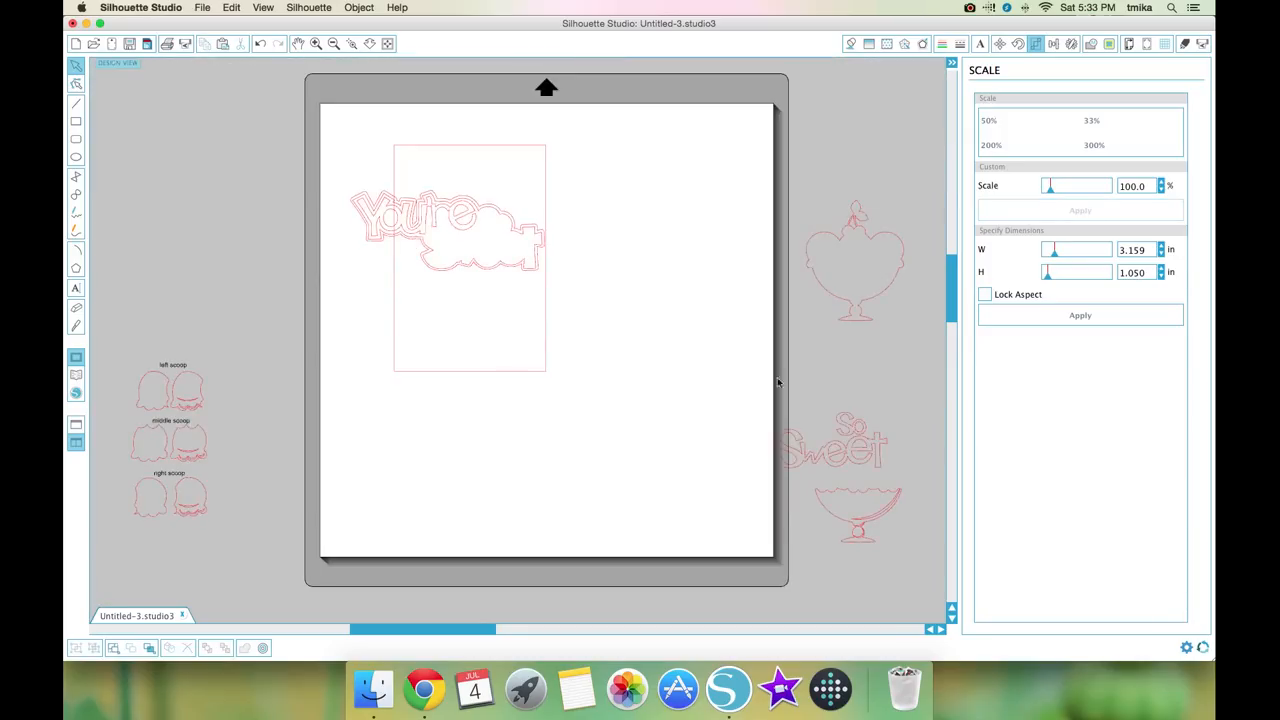
{"action": "left_click_drag", "start_coordinate": [840, 453], "coordinate": [487, 226]}
{"action": "left_click", "coordinate": [868, 419]}
- Group the "You're So Sweet" words together with their two shadow outlines
{"action": "left_click", "coordinate": [389, 191]}
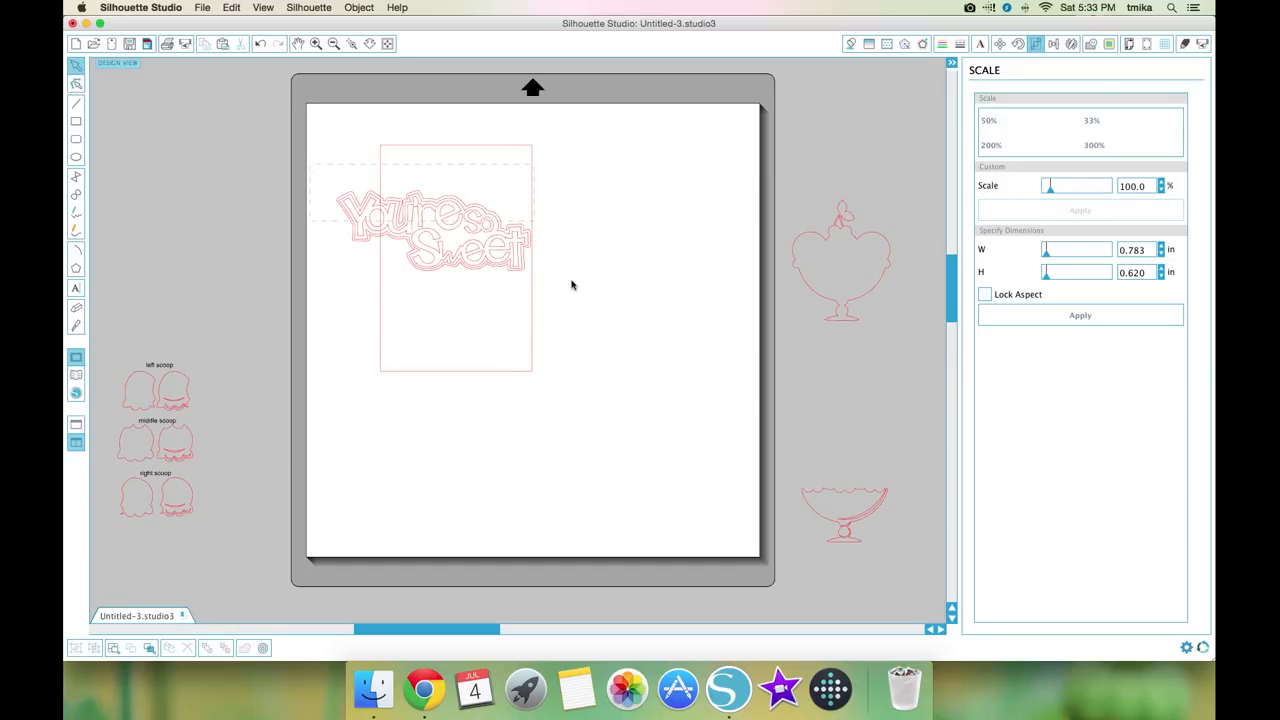
{"action": "key", "text": "super+a"}
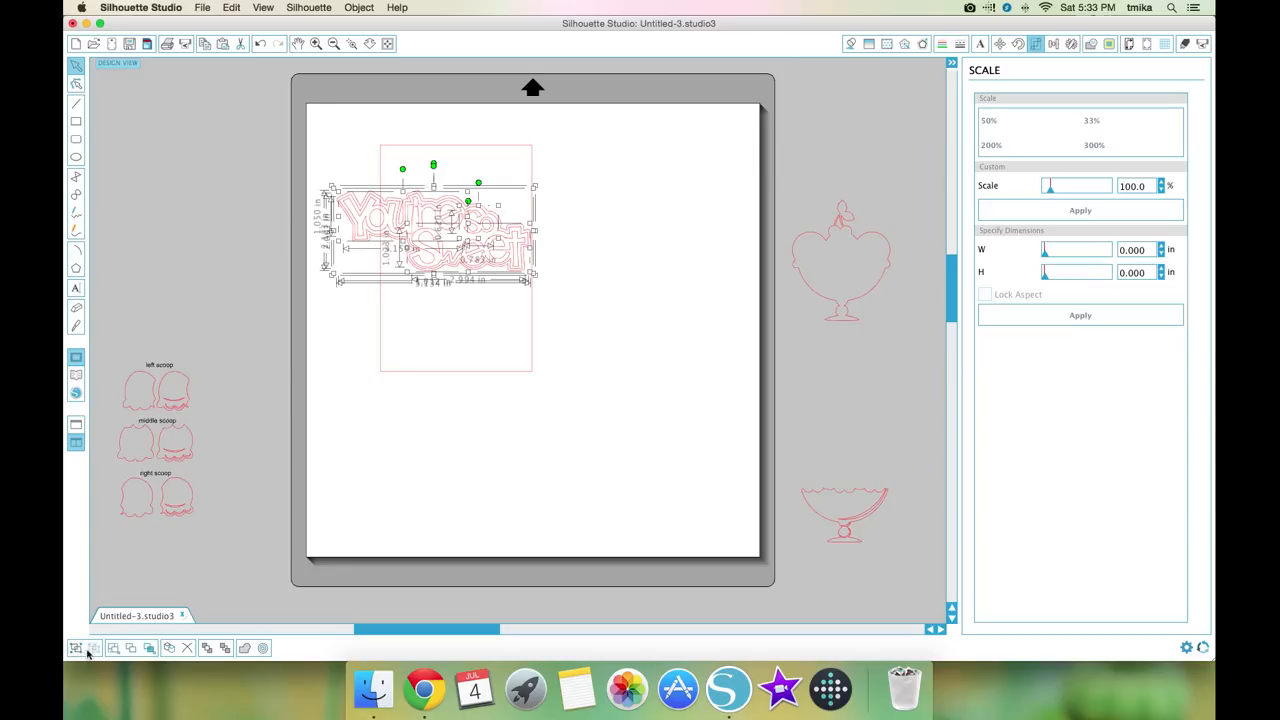
{"action": "left_click", "coordinate": [76, 649]}
{"action": "left_click", "coordinate": [331, 446]}
- Move the grouped "You're So Sweet" title down the rectangle and scale it to about 4.48 in wide
{"action": "left_click_drag", "start_coordinate": [426, 269], "coordinate": [455, 339]}
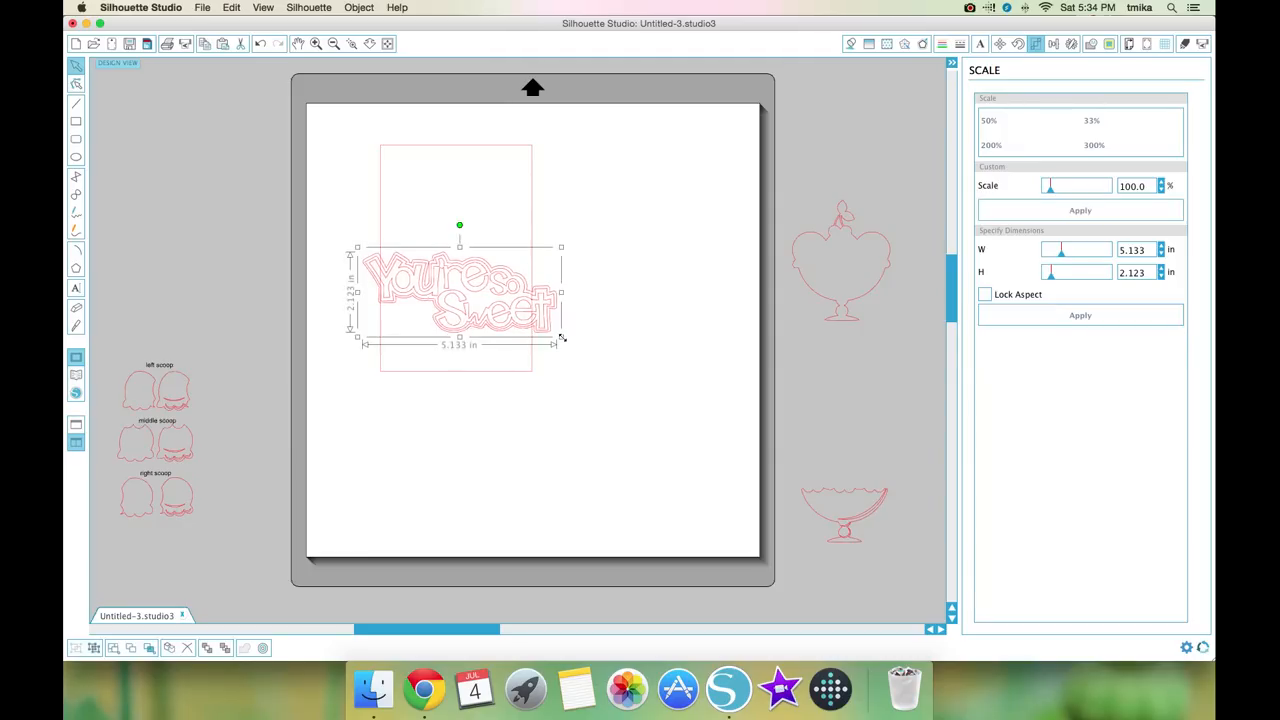
{"action": "left_click_drag", "start_coordinate": [561, 339], "coordinate": [532, 332]}
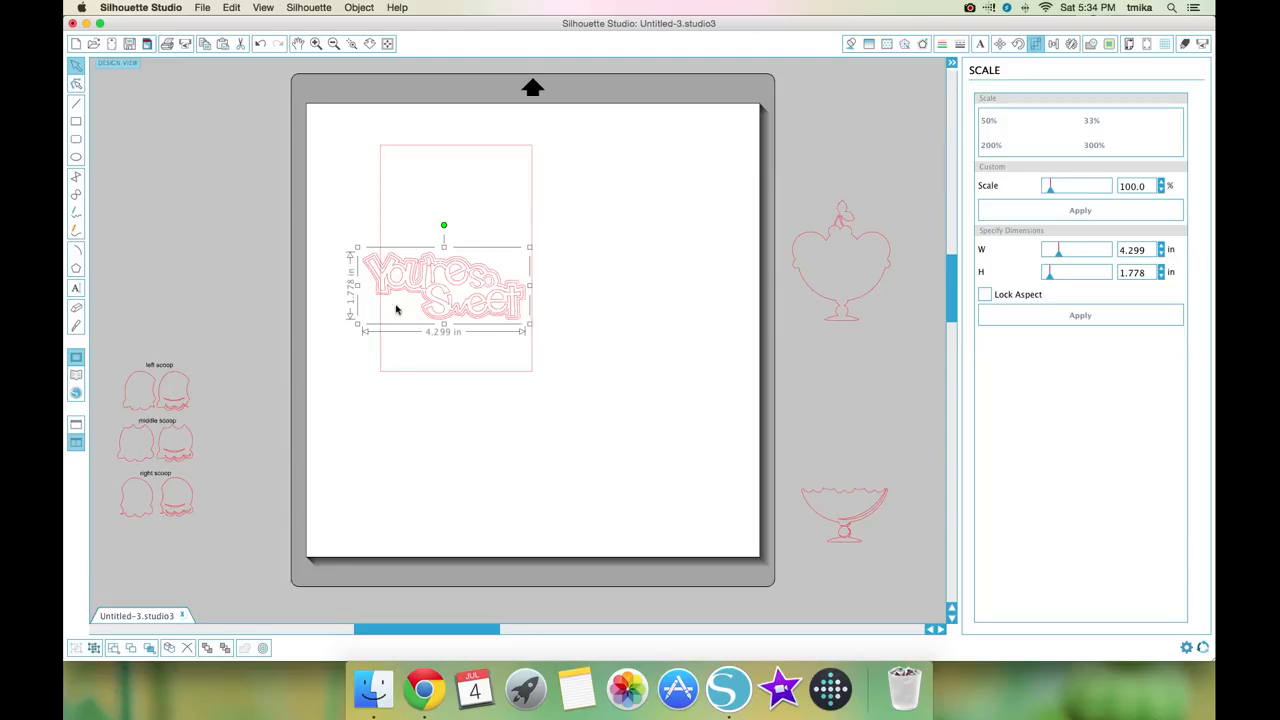
{"action": "left_click_drag", "start_coordinate": [490, 318], "coordinate": [546, 348]}
{"action": "left_click", "coordinate": [500, 340]}
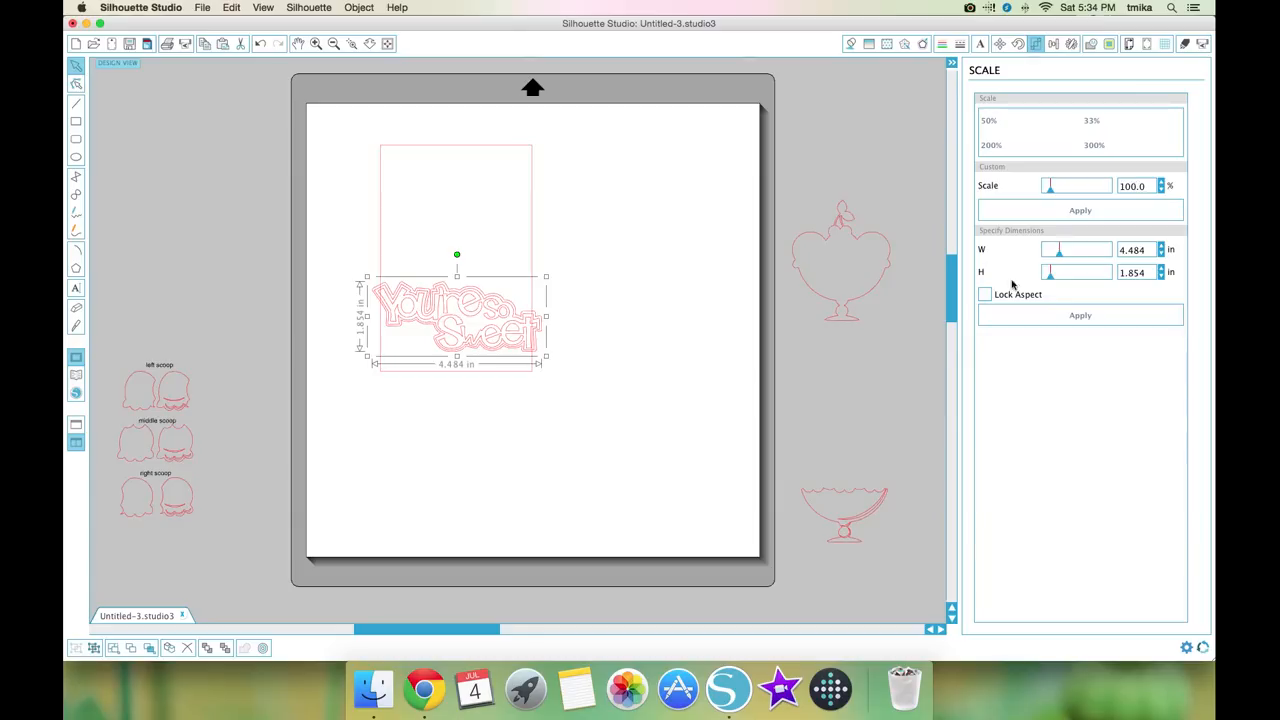
- Set the title's height to 1.847 in and scale the title up to about 4.86 in wide
{"action": "left_click", "coordinate": [1161, 276]}
{"action": "left_click", "coordinate": [1161, 276]}
{"action": "left_click", "coordinate": [1128, 318]}
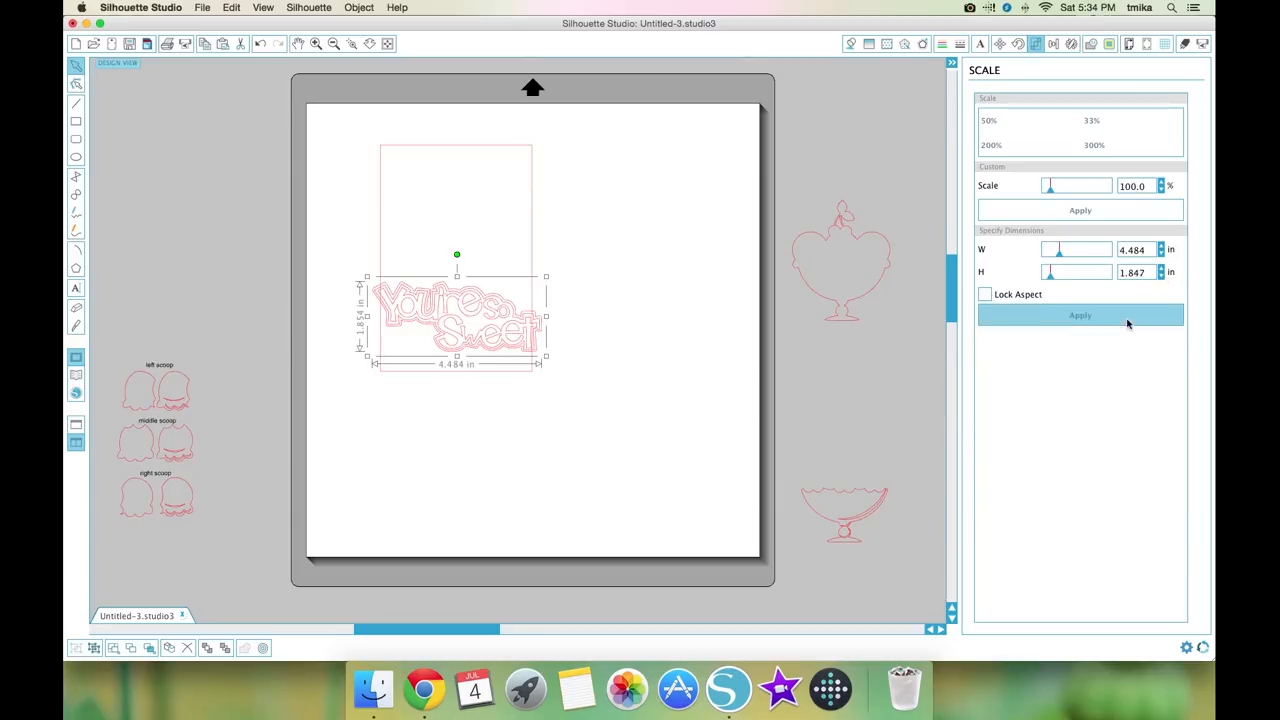
{"action": "left_click_drag", "start_coordinate": [545, 355], "coordinate": [562, 375]}
{"action": "left_click", "coordinate": [580, 337]}
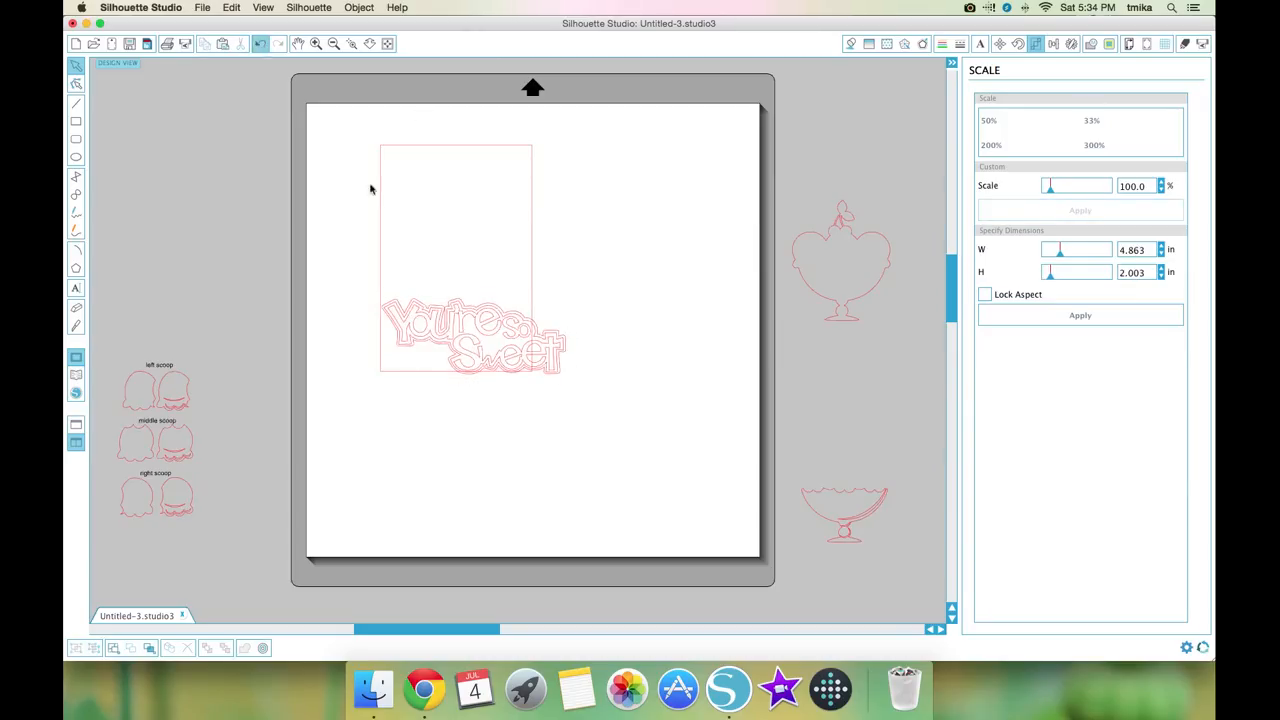
- Shrink the title to about 3.85 in wide and fit it inside the lower part of the rectangle
{"action": "left_click", "coordinate": [479, 308]}
{"action": "left_click_drag", "start_coordinate": [570, 379], "coordinate": [536, 361]}
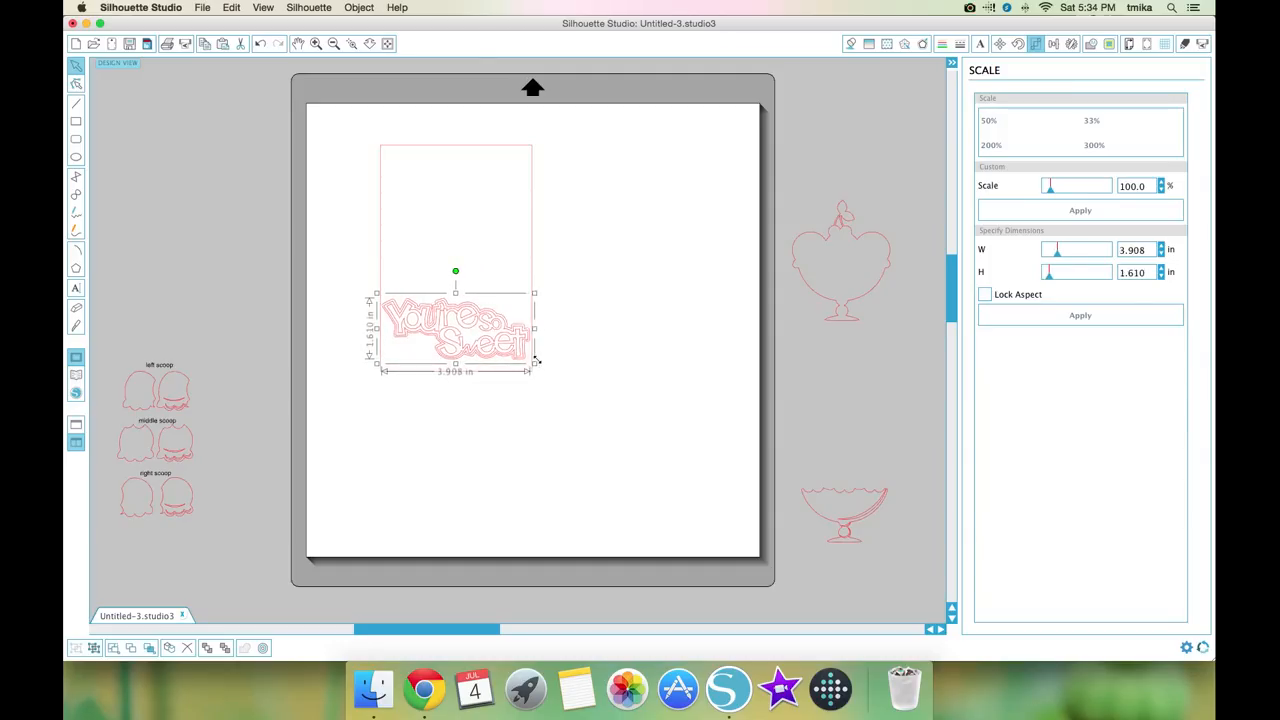
{"action": "left_click", "coordinate": [582, 360]}
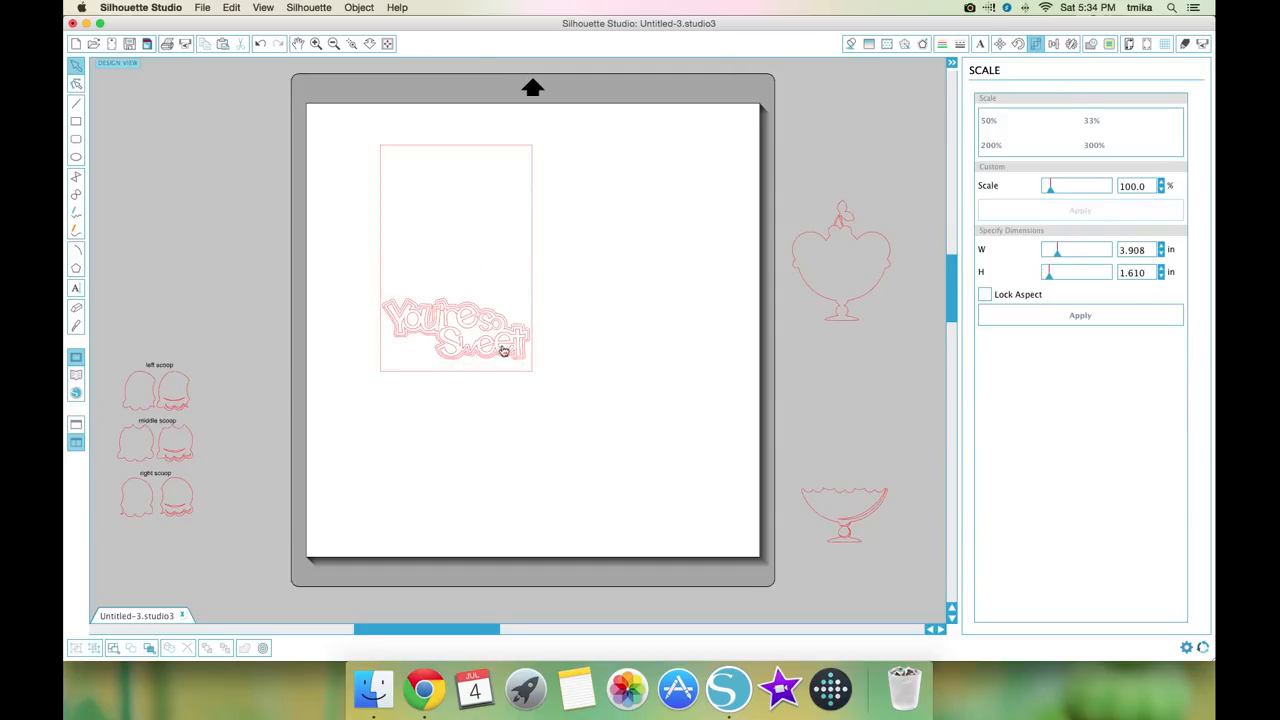
{"action": "left_click", "coordinate": [504, 350]}
{"action": "left_click_drag", "start_coordinate": [534, 366], "coordinate": [492, 354]}
{"action": "left_click", "coordinate": [602, 359]}
{"action": "left_click", "coordinate": [584, 342]}
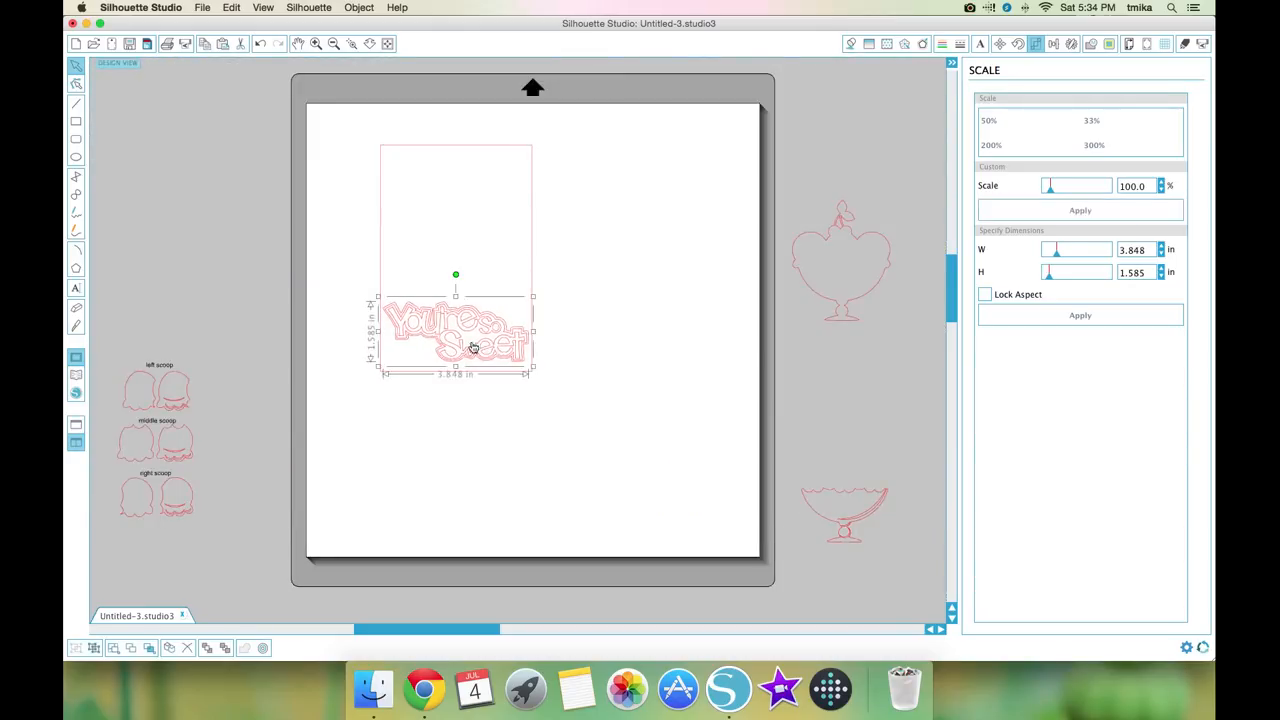
{"action": "left_click", "coordinate": [282, 394]}
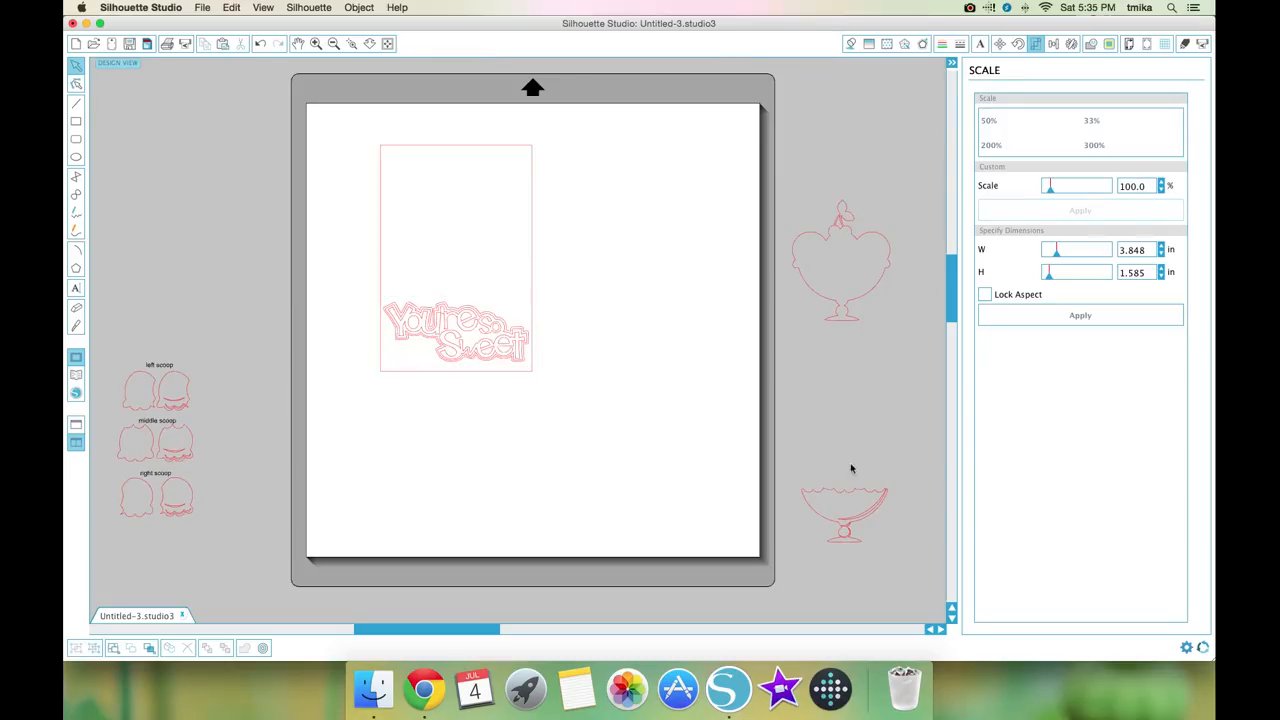
- Try the sundae base inside the rectangle above the title, and move it beside the rectangle
{"action": "left_click_drag", "start_coordinate": [845, 297], "coordinate": [457, 274]}
{"action": "left_click", "coordinate": [435, 246]}
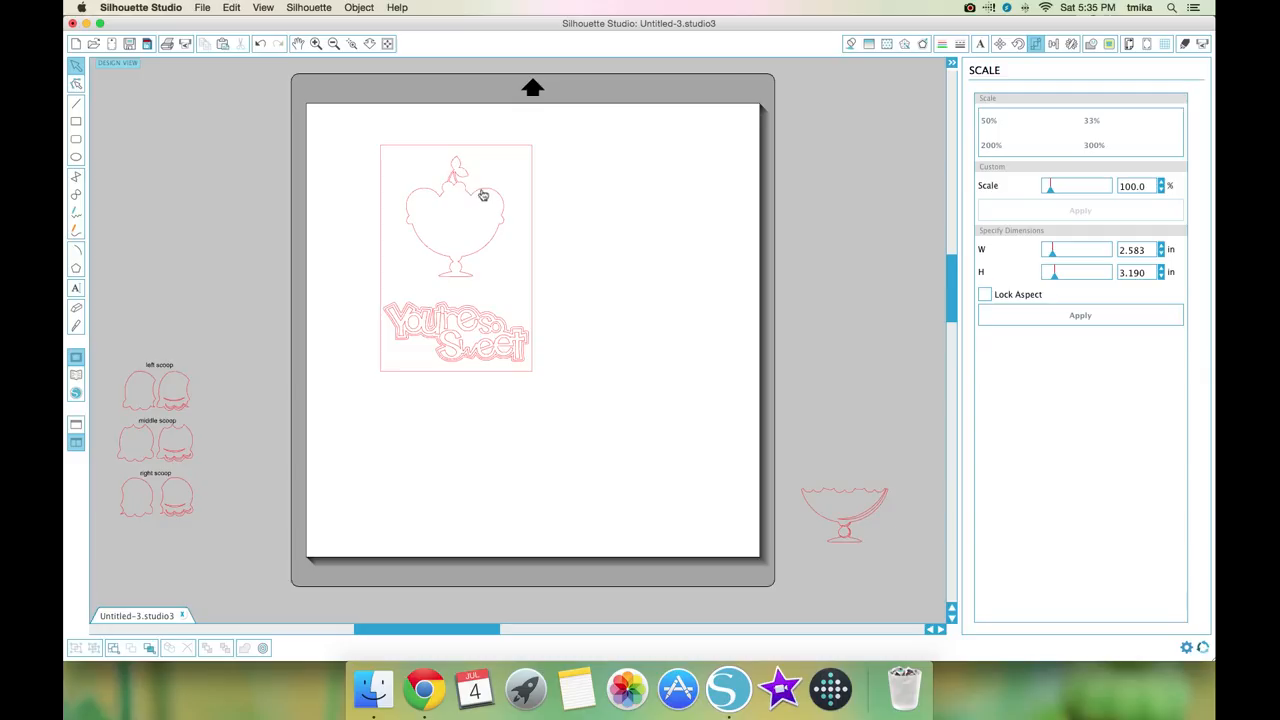
{"action": "left_click_drag", "start_coordinate": [483, 194], "coordinate": [626, 210]}
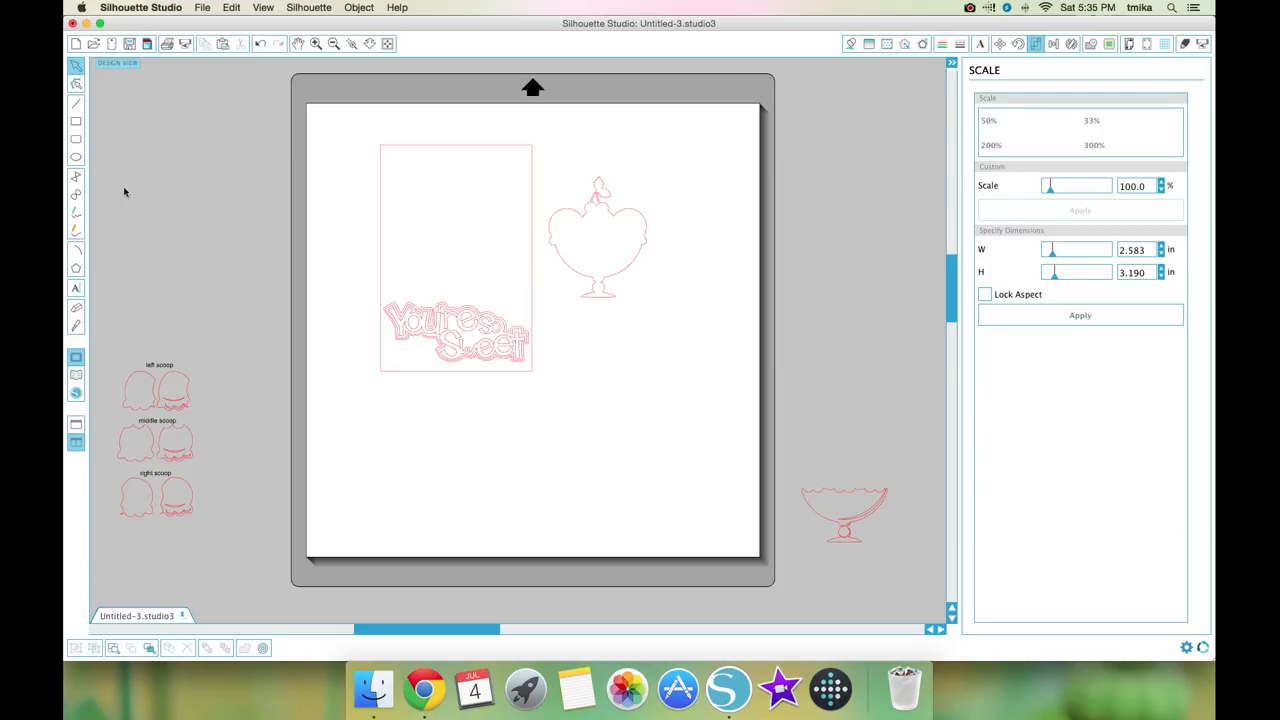
- Slice the cherry stem and leaf off the sundae base with the straight Knife and delete the cut-off piece
{"action": "scroll", "coordinate": [600, 220], "scroll_direction": "right", "scroll_amount": 2}
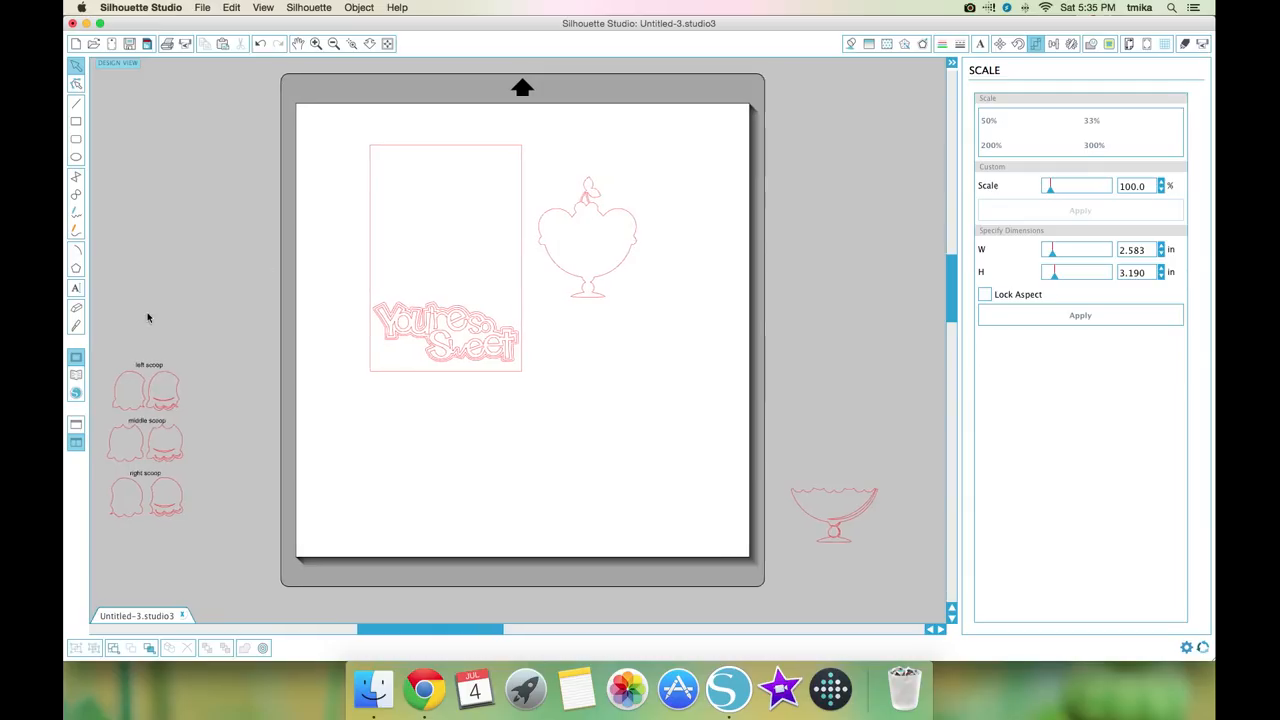
{"action": "left_click", "coordinate": [76, 325]}
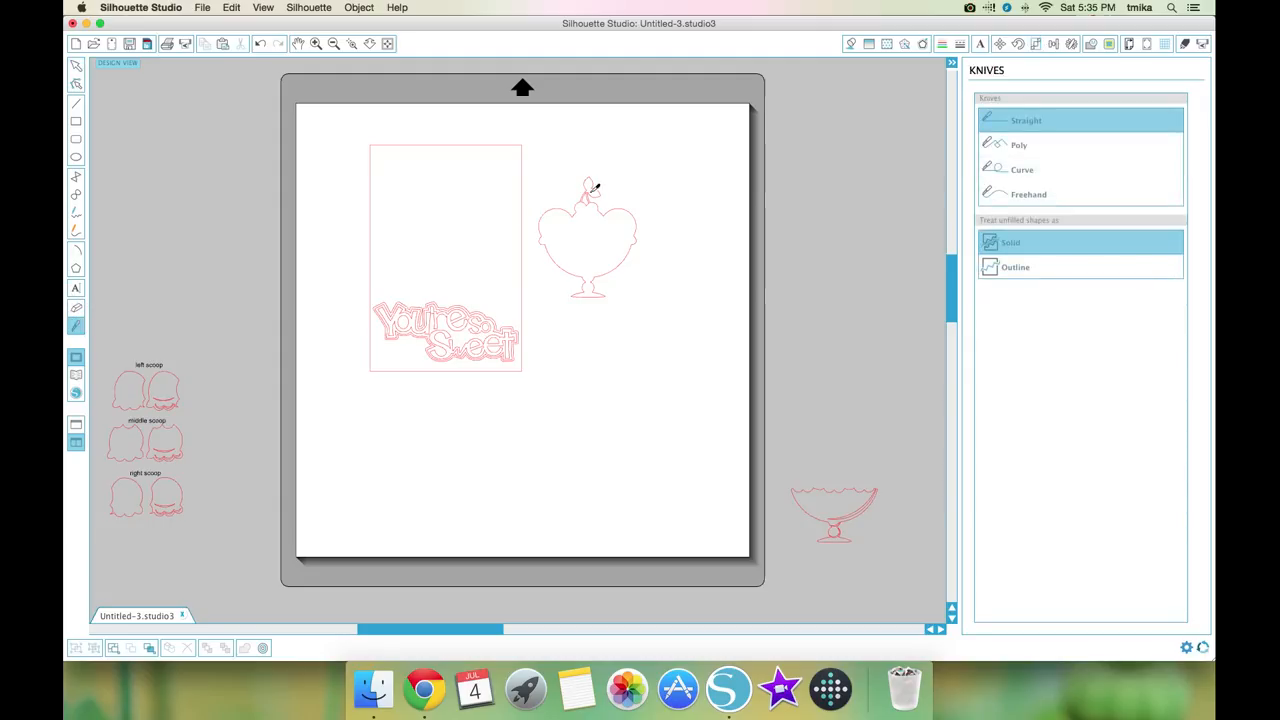
{"action": "left_click", "coordinate": [77, 67]}
{"action": "left_click", "coordinate": [316, 44]}
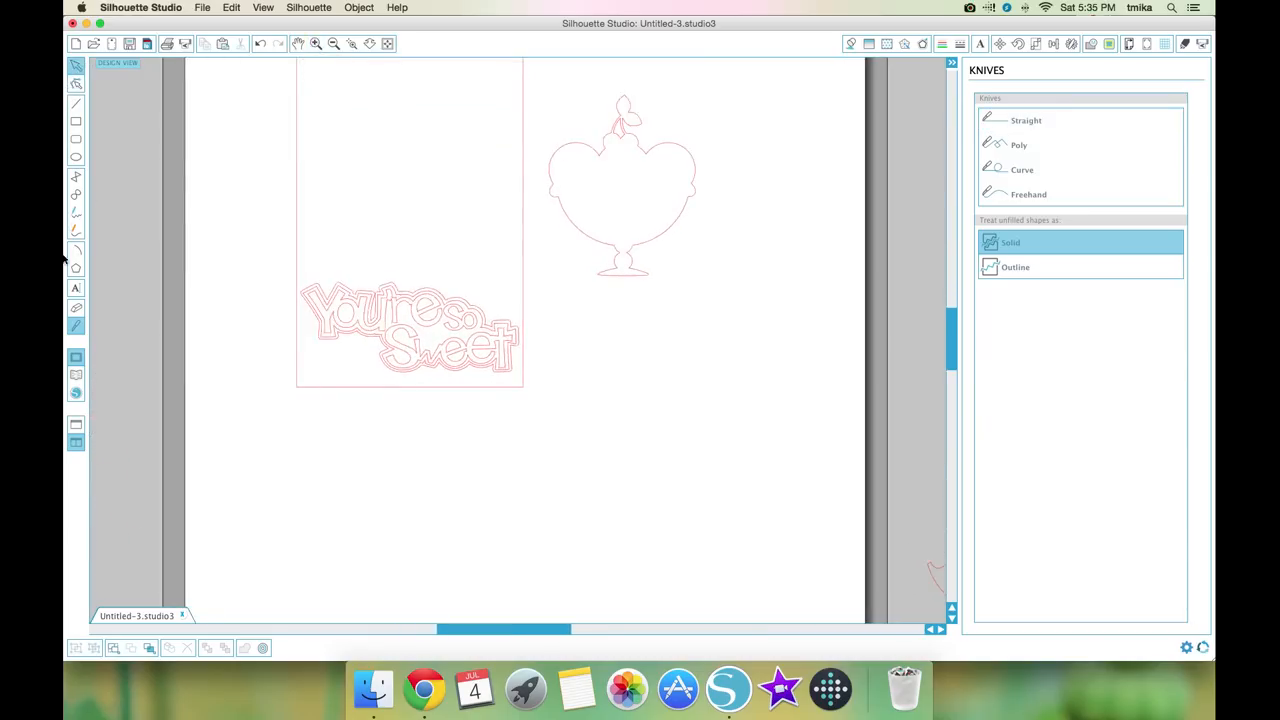
{"action": "left_click", "coordinate": [76, 327]}
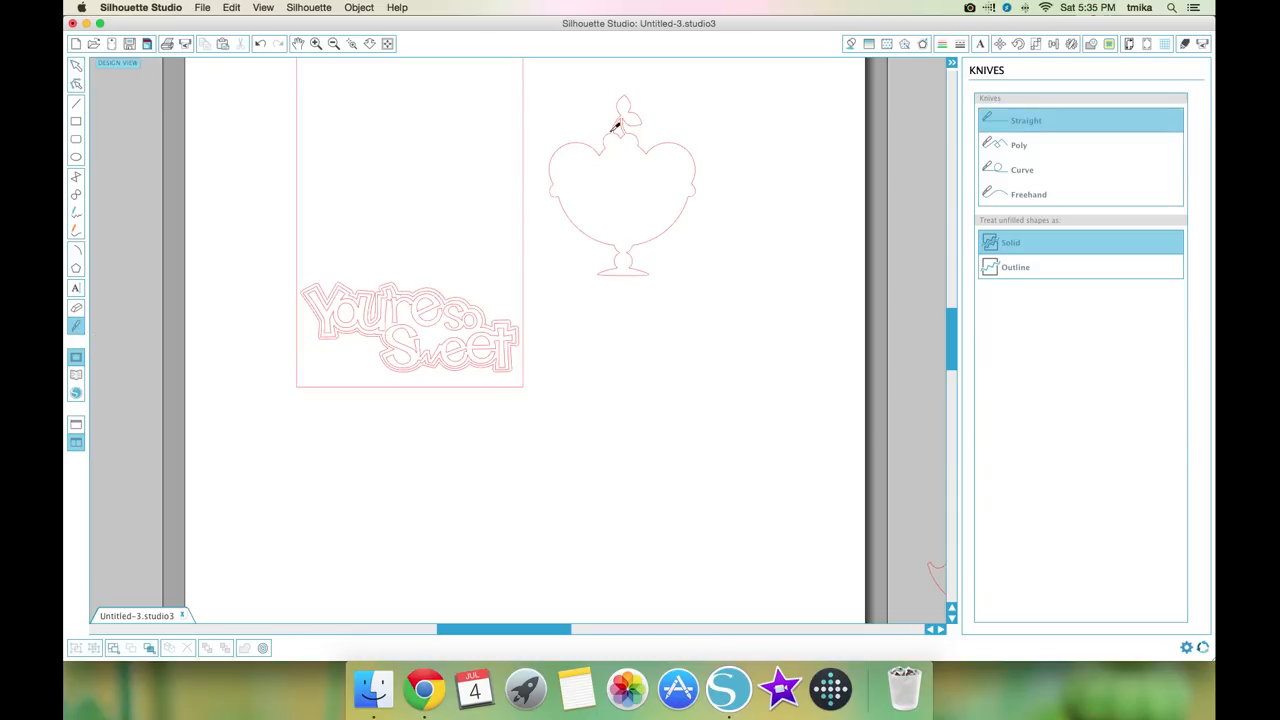
{"action": "left_click_drag", "start_coordinate": [614, 127], "coordinate": [636, 125]}
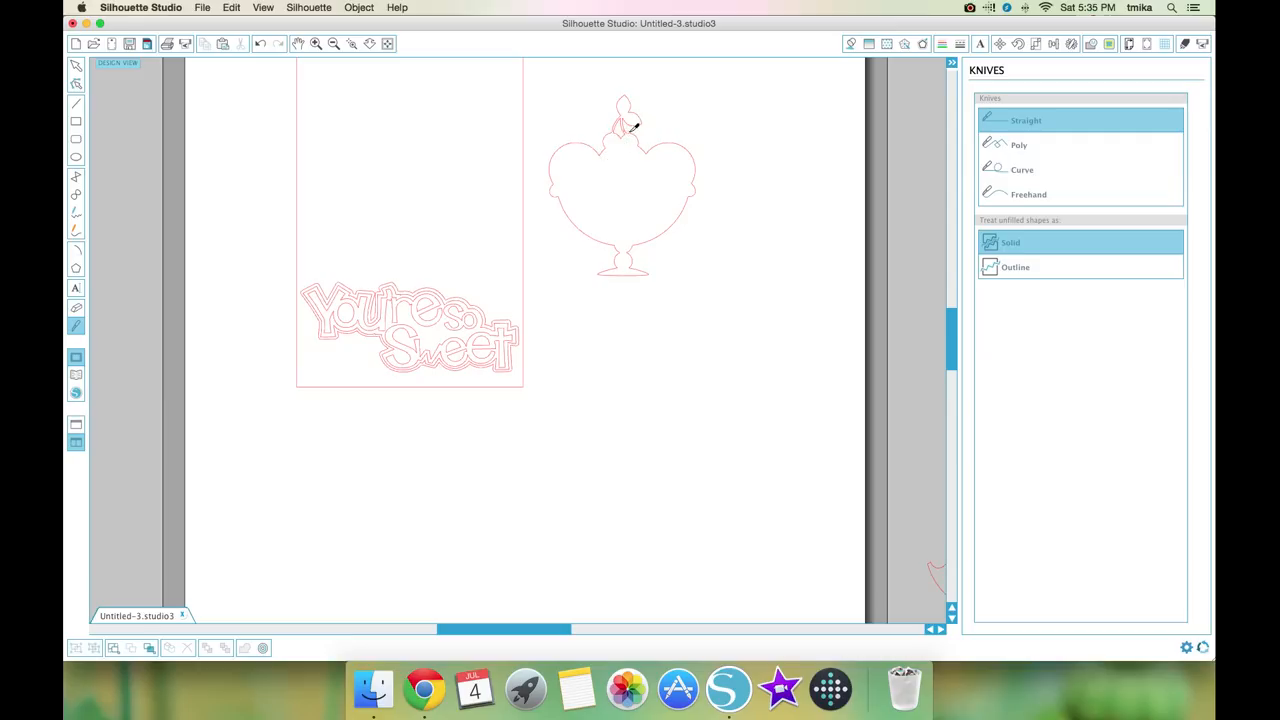
{"action": "left_click", "coordinate": [78, 66]}
{"action": "left_click_drag", "start_coordinate": [630, 119], "coordinate": [646, 121]}
{"action": "key", "text": "Delete"}
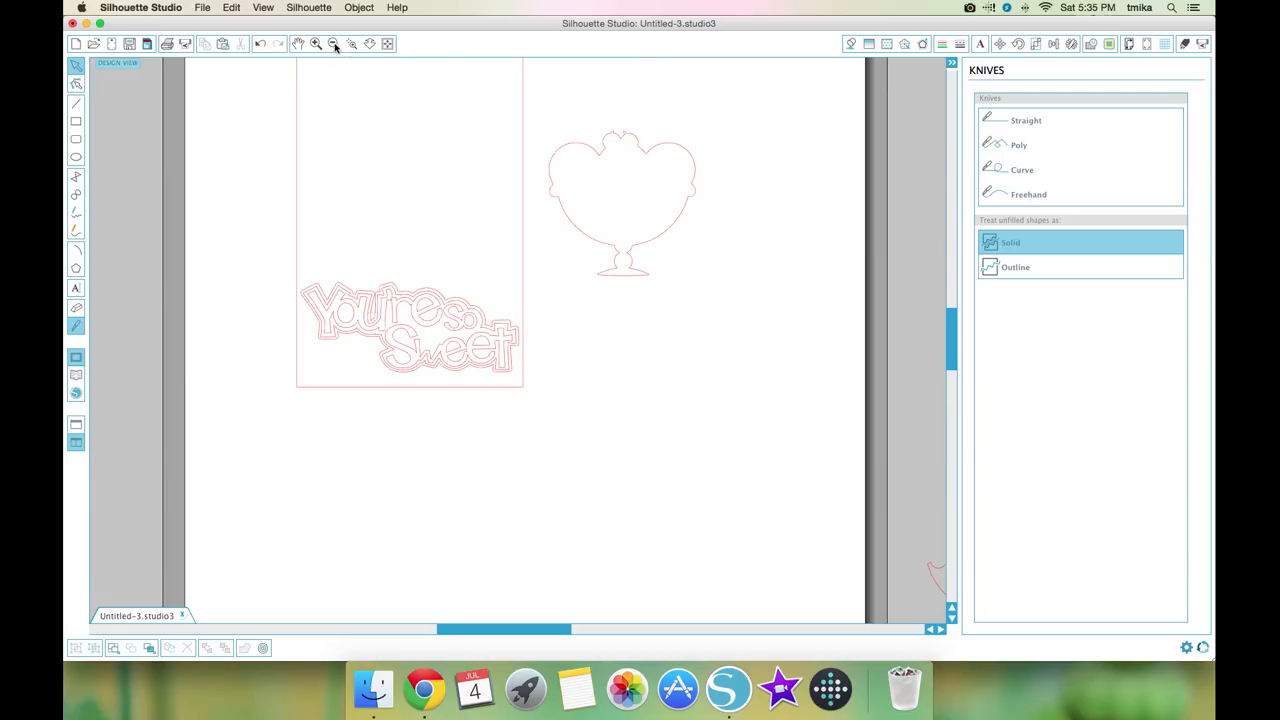
- Place the sundae base inside the rectangle above the title and fit the detailed bowl onto it
{"action": "left_click", "coordinate": [334, 44]}
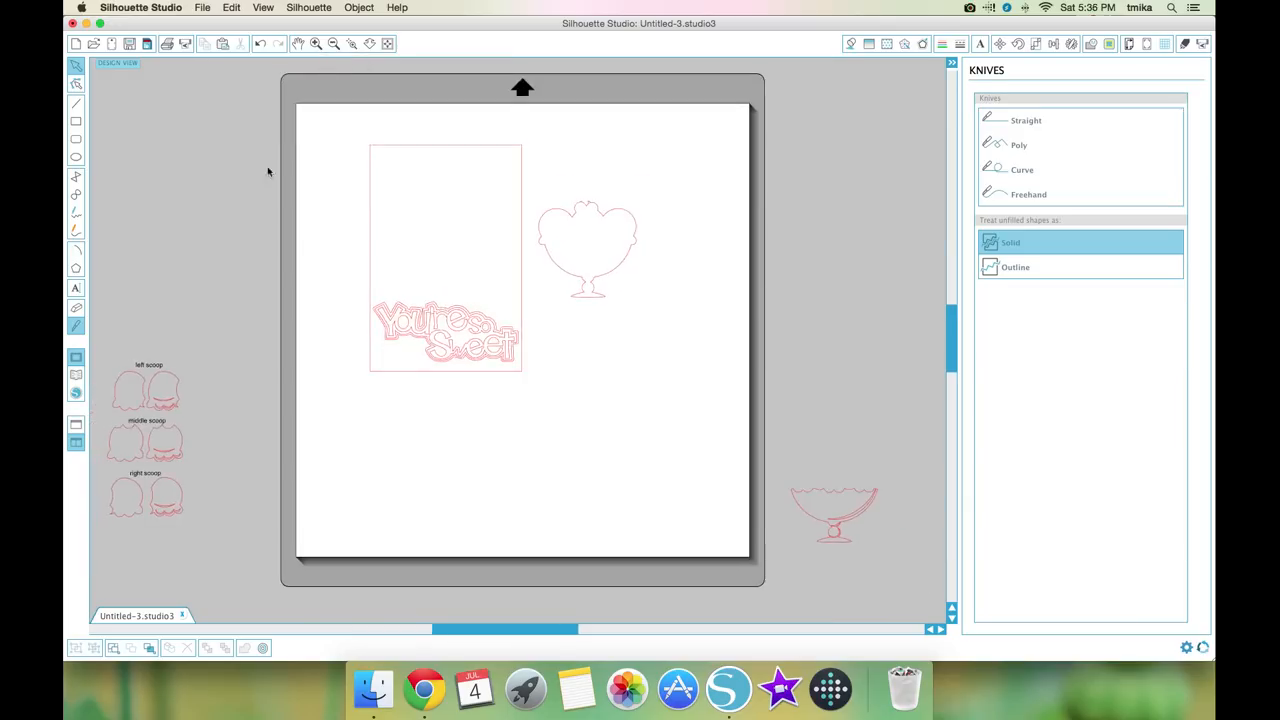
{"action": "left_click_drag", "start_coordinate": [606, 214], "coordinate": [465, 198]}
{"action": "left_click", "coordinate": [417, 254]}
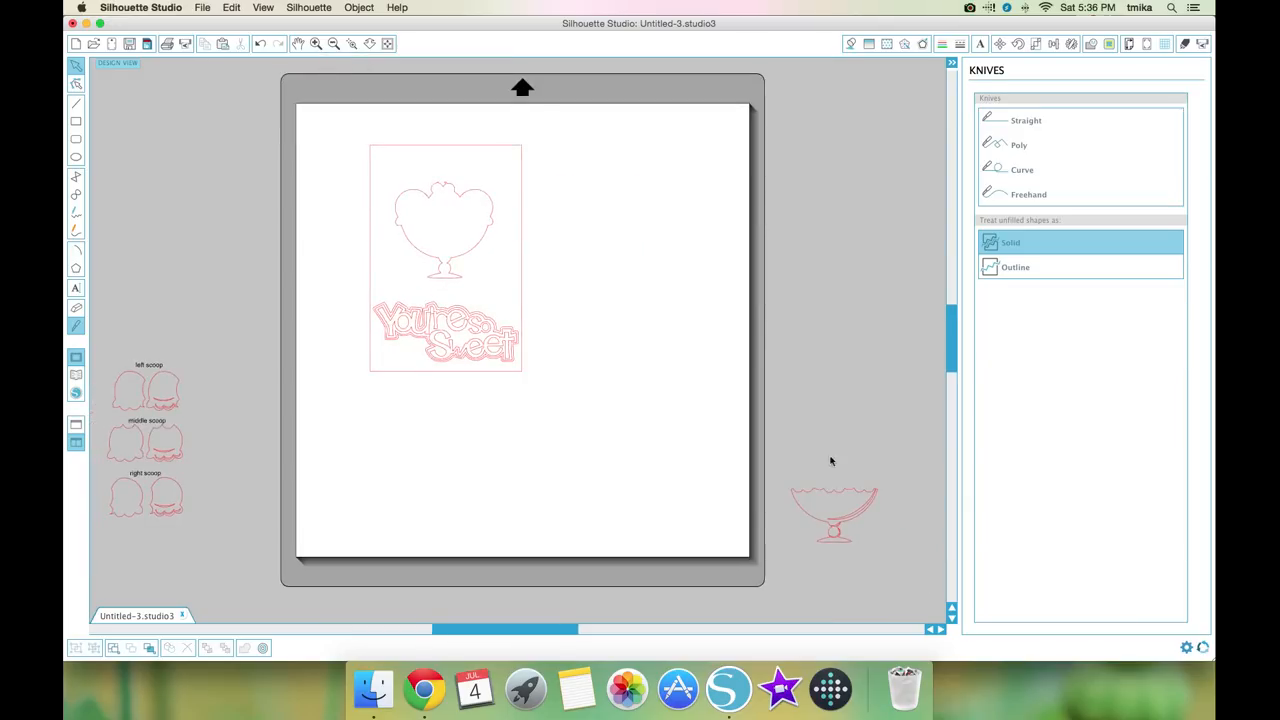
{"action": "left_click_drag", "start_coordinate": [837, 542], "coordinate": [447, 281]}
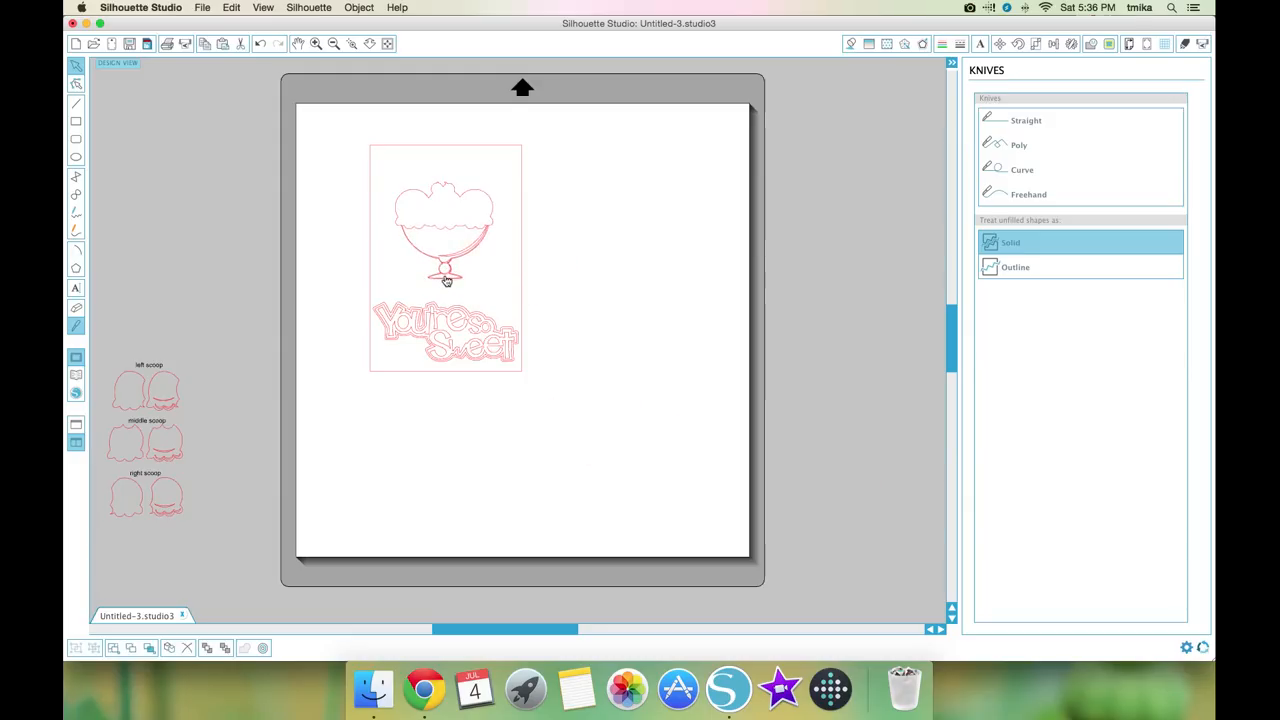
- Fit the plain and detailed left scoop pieces onto the left side of the sundae base
{"action": "left_click_drag", "start_coordinate": [131, 405], "coordinate": [414, 229]}
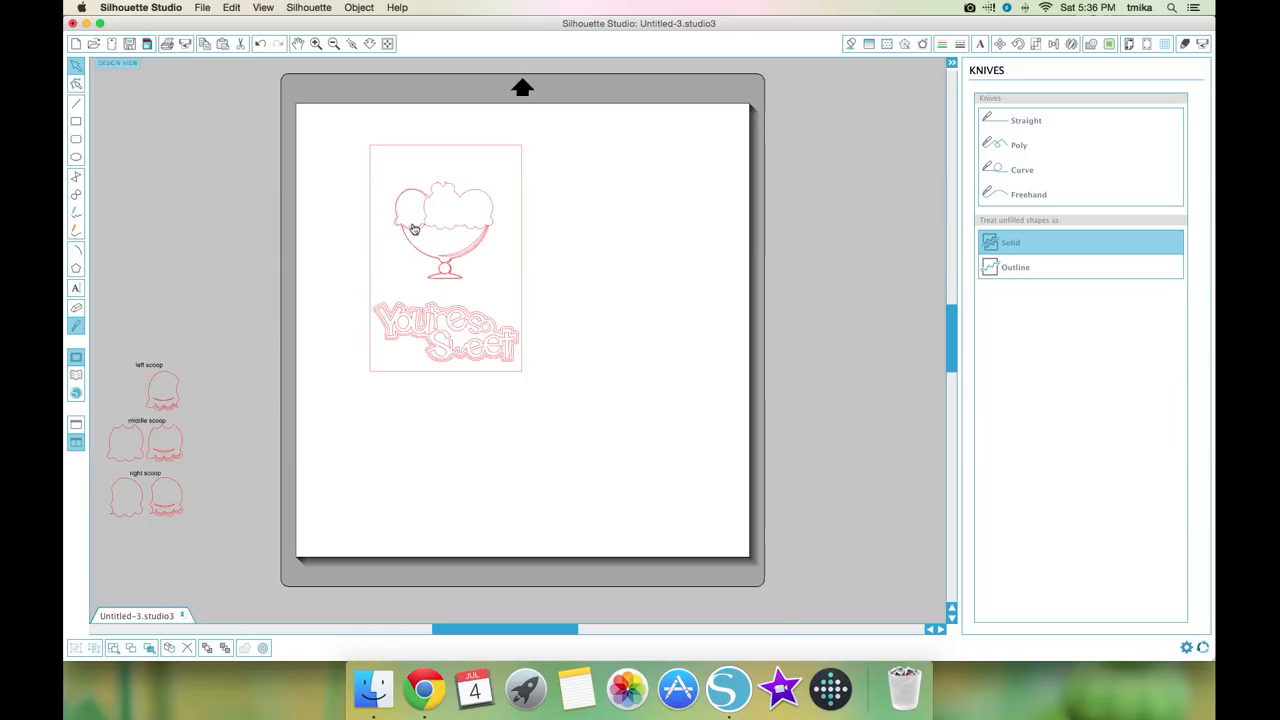
{"action": "left_click", "coordinate": [205, 325]}
{"action": "left_click_drag", "start_coordinate": [177, 405], "coordinate": [426, 222]}
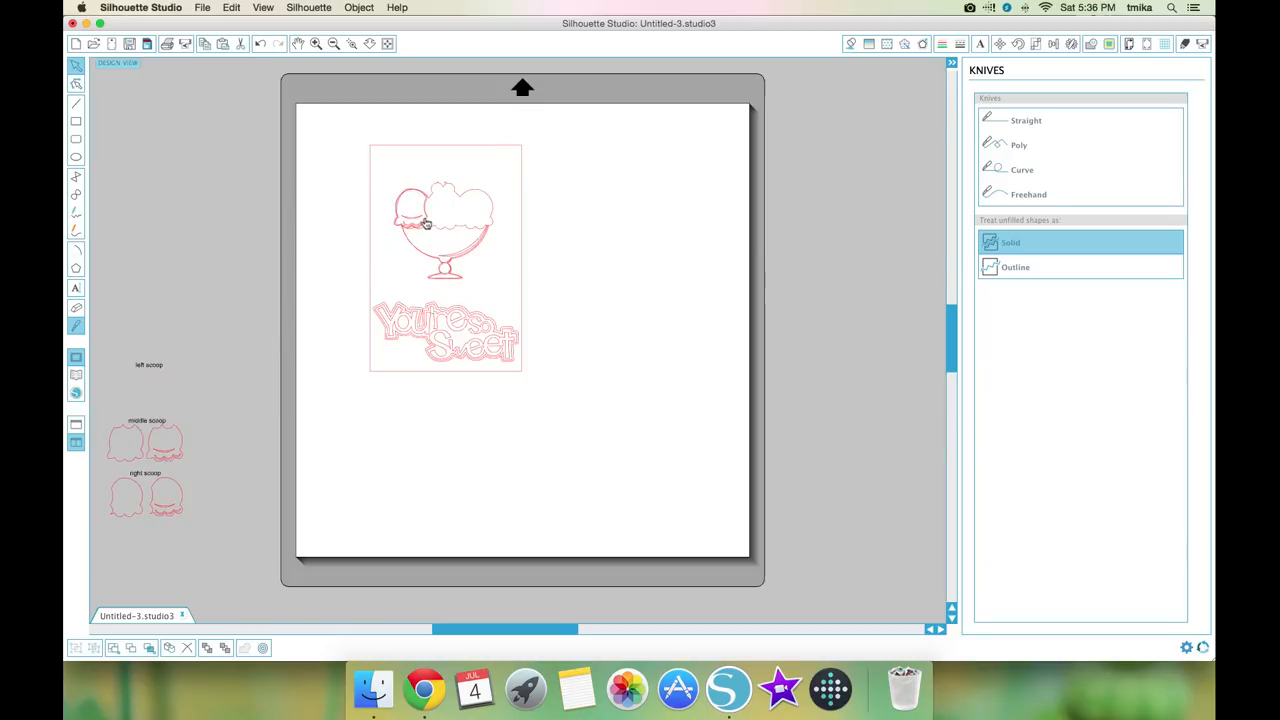
{"action": "left_click", "coordinate": [197, 384]}
- Fit the plain and detailed middle scoop pieces onto the centre of the sundae base
{"action": "left_click_drag", "start_coordinate": [139, 433], "coordinate": [455, 201]}
{"action": "left_click_drag", "start_coordinate": [179, 437], "coordinate": [462, 203]}
{"action": "left_click", "coordinate": [377, 275]}
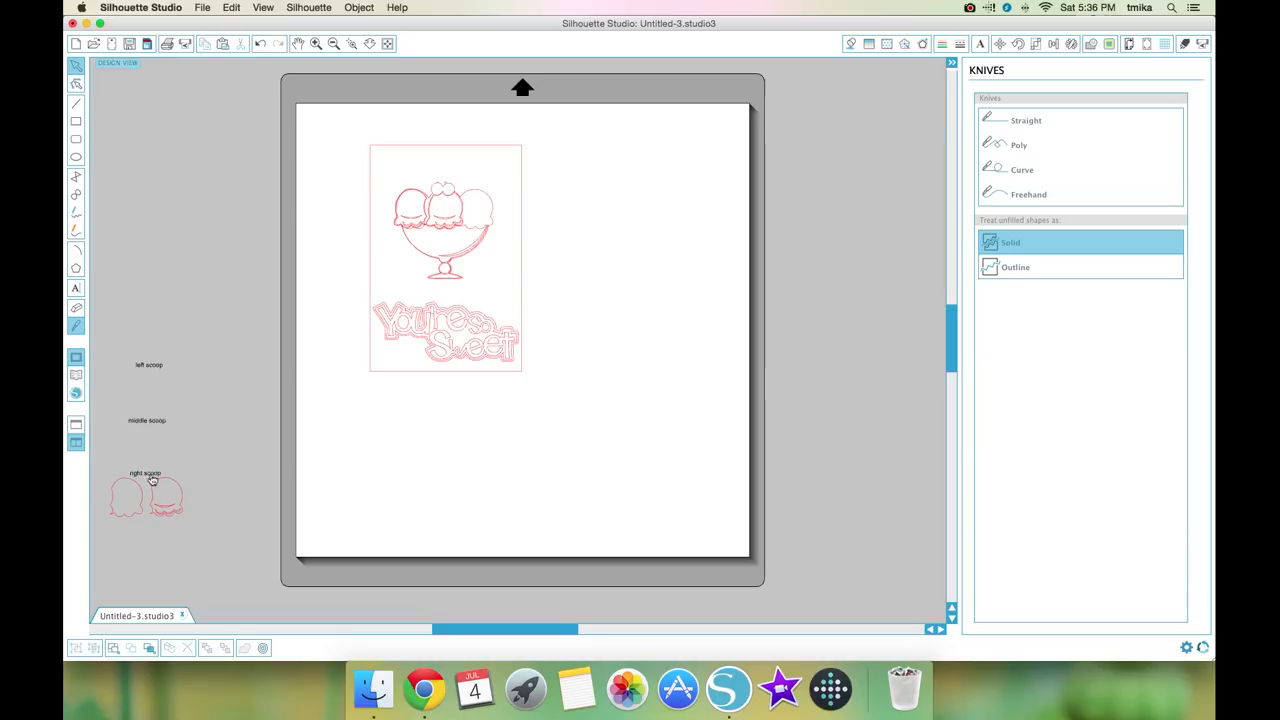
- Fit the plain and detailed right scoop pieces onto the right side of the sundae base
{"action": "left_click_drag", "start_coordinate": [127, 497], "coordinate": [487, 202]}
{"action": "left_click", "coordinate": [207, 492]}
{"action": "left_click_drag", "start_coordinate": [171, 518], "coordinate": [480, 229]}
- Delete the "left scoop", "middle scoop" and "right scoop" text labels beside the mat
{"action": "left_click", "coordinate": [130, 325]}
{"action": "left_click_drag", "start_coordinate": [130, 338], "coordinate": [183, 508]}
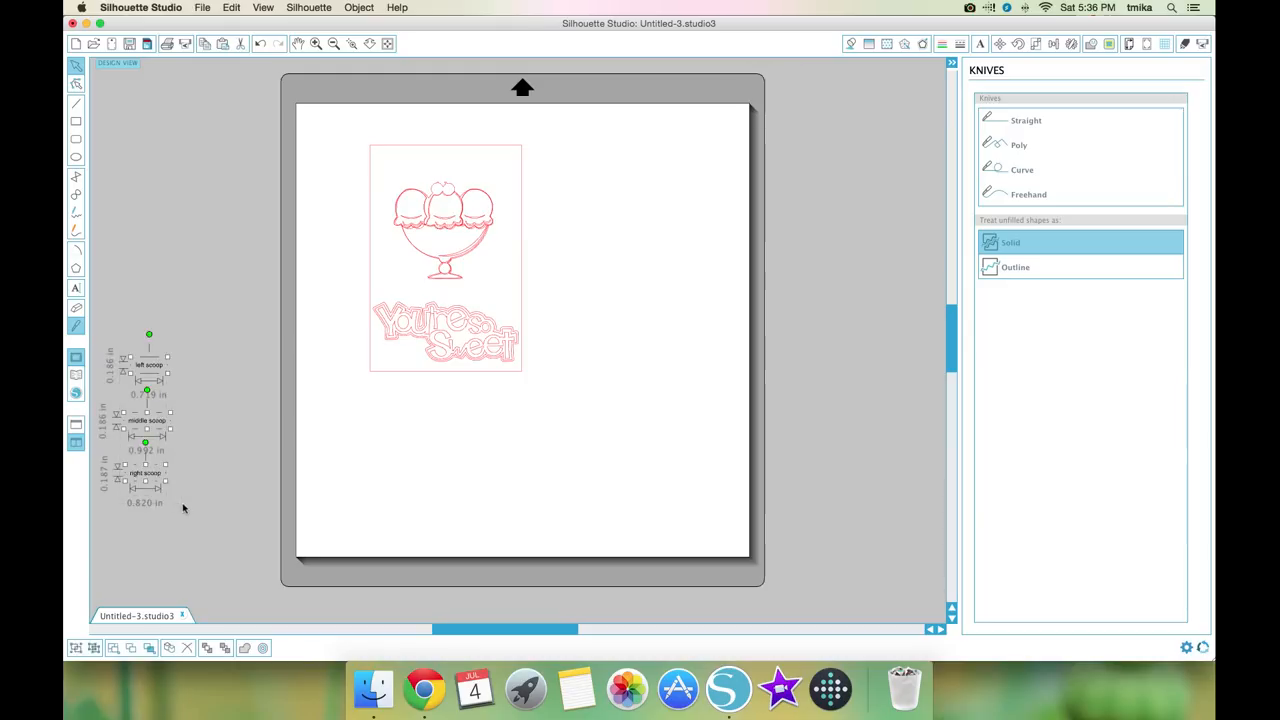
{"action": "key", "text": "Delete"}
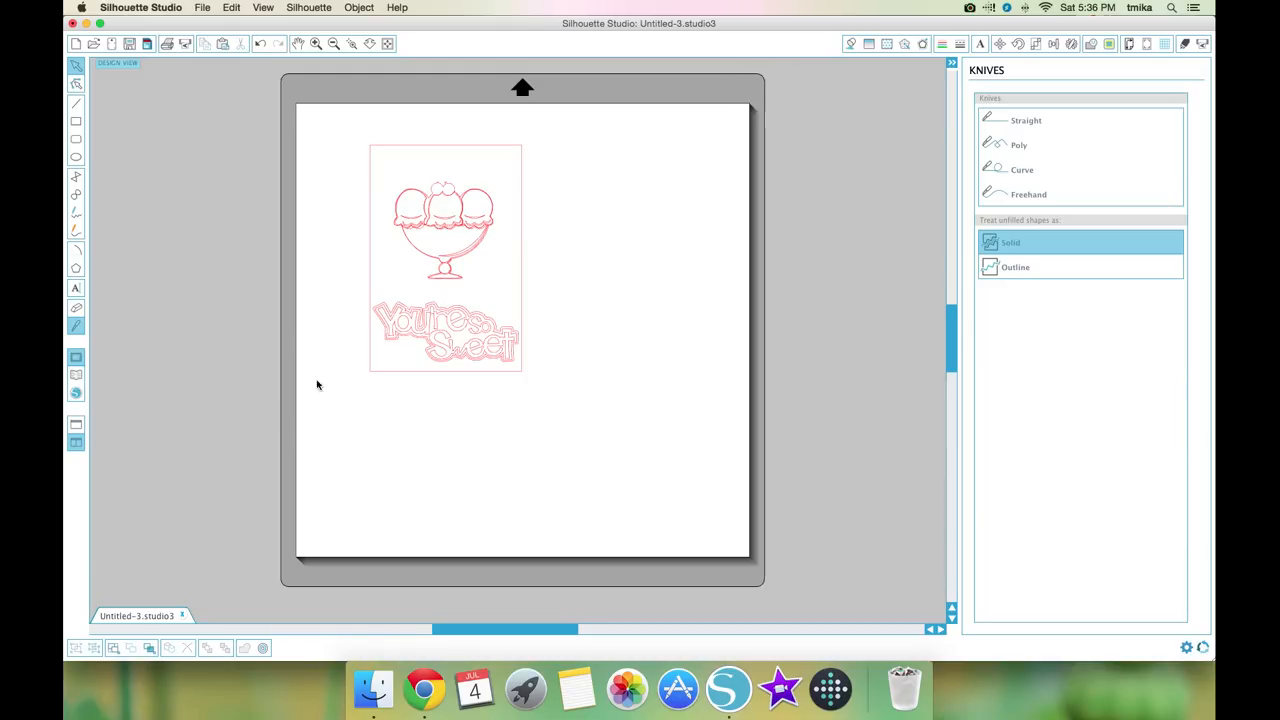
- Move the rectangle away from the design and group all the assembled sundae pieces
{"action": "left_click_drag", "start_coordinate": [370, 168], "coordinate": [569, 206]}
{"action": "left_click_drag", "start_coordinate": [374, 171], "coordinate": [502, 295]}
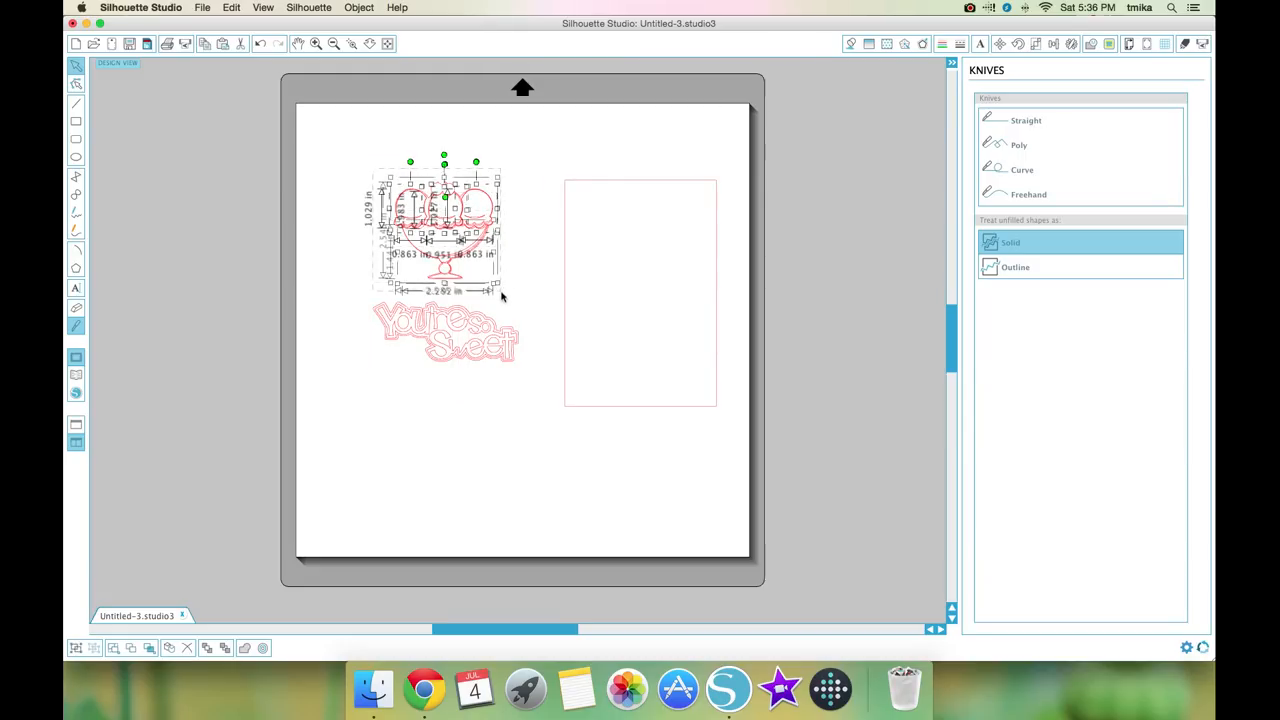
{"action": "left_click", "coordinate": [76, 648]}
{"action": "left_click", "coordinate": [350, 440]}
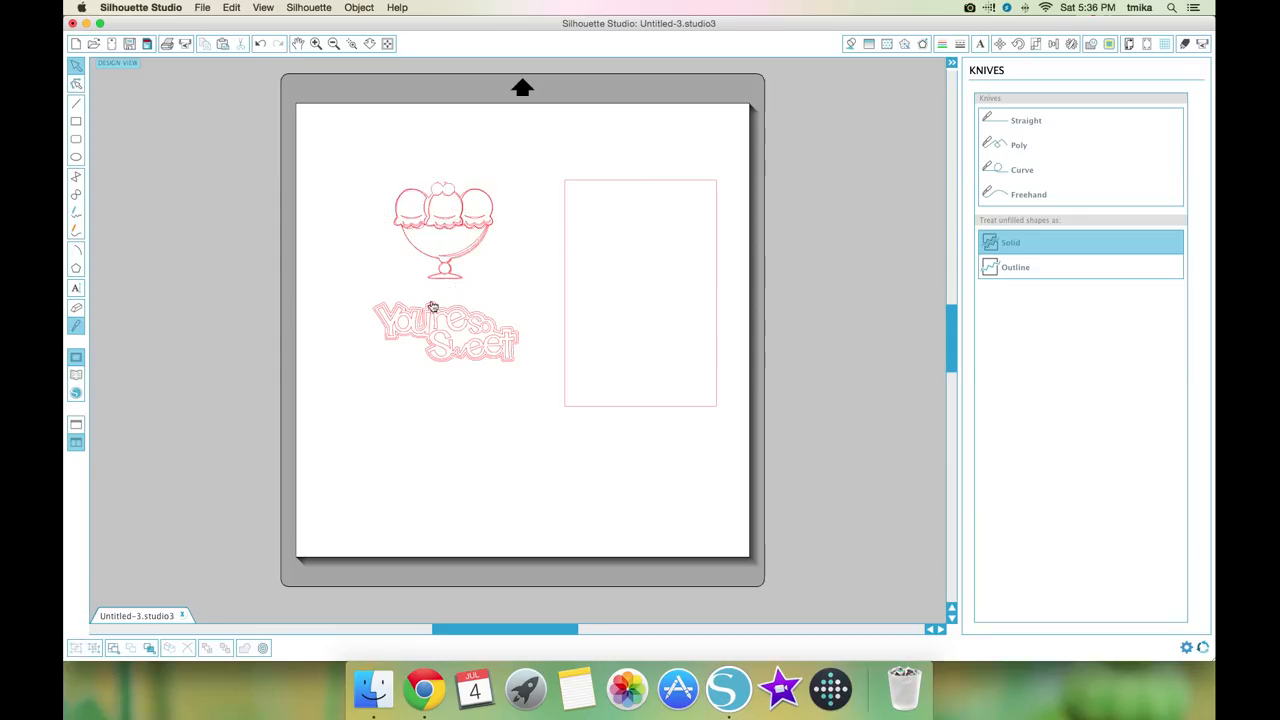
- Enlarge the grouped sundae and move the rectangle back so it frames the sundae and the title beneath it
{"action": "left_click_drag", "start_coordinate": [438, 281], "coordinate": [415, 280]}
{"action": "left_click", "coordinate": [544, 285]}
{"action": "left_click_drag", "start_coordinate": [544, 285], "coordinate": [445, 266]}
{"action": "left_click", "coordinate": [445, 266]}
{"action": "left_click_drag", "start_coordinate": [493, 281], "coordinate": [449, 342]}
{"action": "left_click", "coordinate": [558, 297]}
{"action": "left_click", "coordinate": [455, 292]}
{"action": "left_click_drag", "start_coordinate": [455, 292], "coordinate": [455, 298]}
{"action": "left_click", "coordinate": [560, 304]}
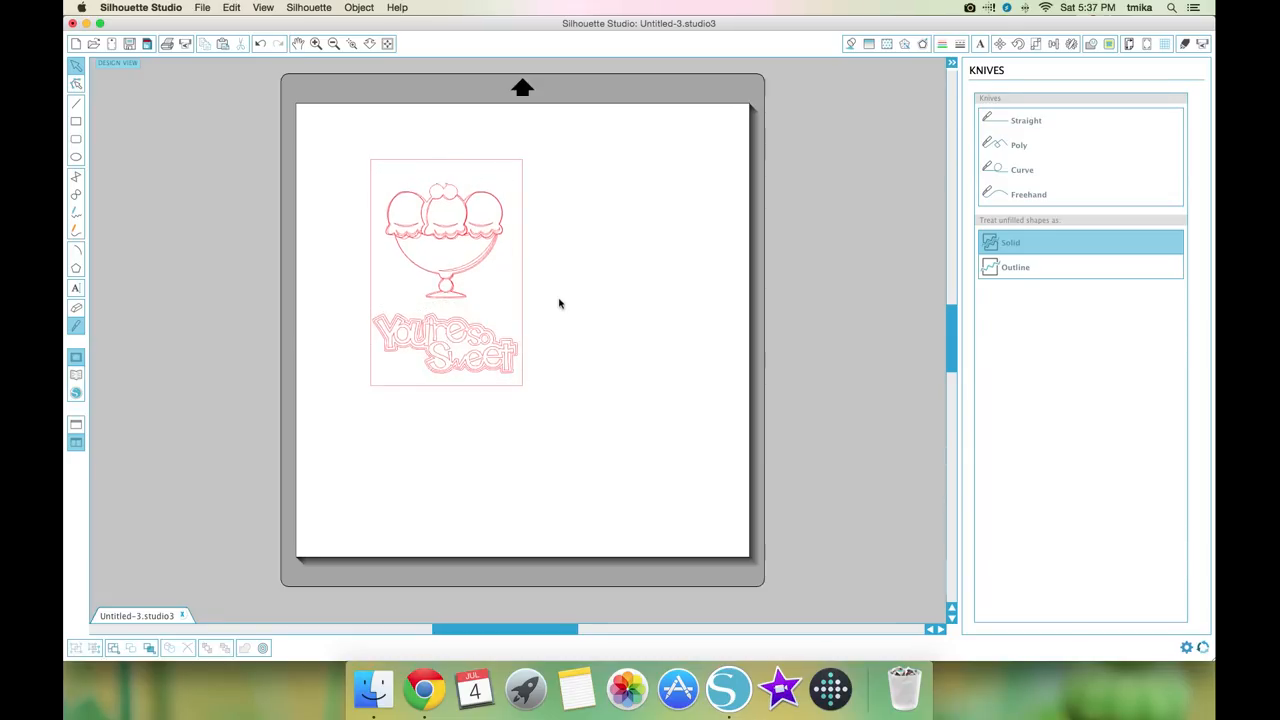
- Enlarge the sundae to about 3.4 in wide and shrink it slightly so it fits above the title
{"action": "left_click", "coordinate": [463, 301]}
{"action": "left_click_drag", "start_coordinate": [506, 302], "coordinate": [465, 311]}
{"action": "left_click", "coordinate": [520, 315]}
{"action": "left_click", "coordinate": [561, 313]}
{"action": "left_click", "coordinate": [466, 311]}
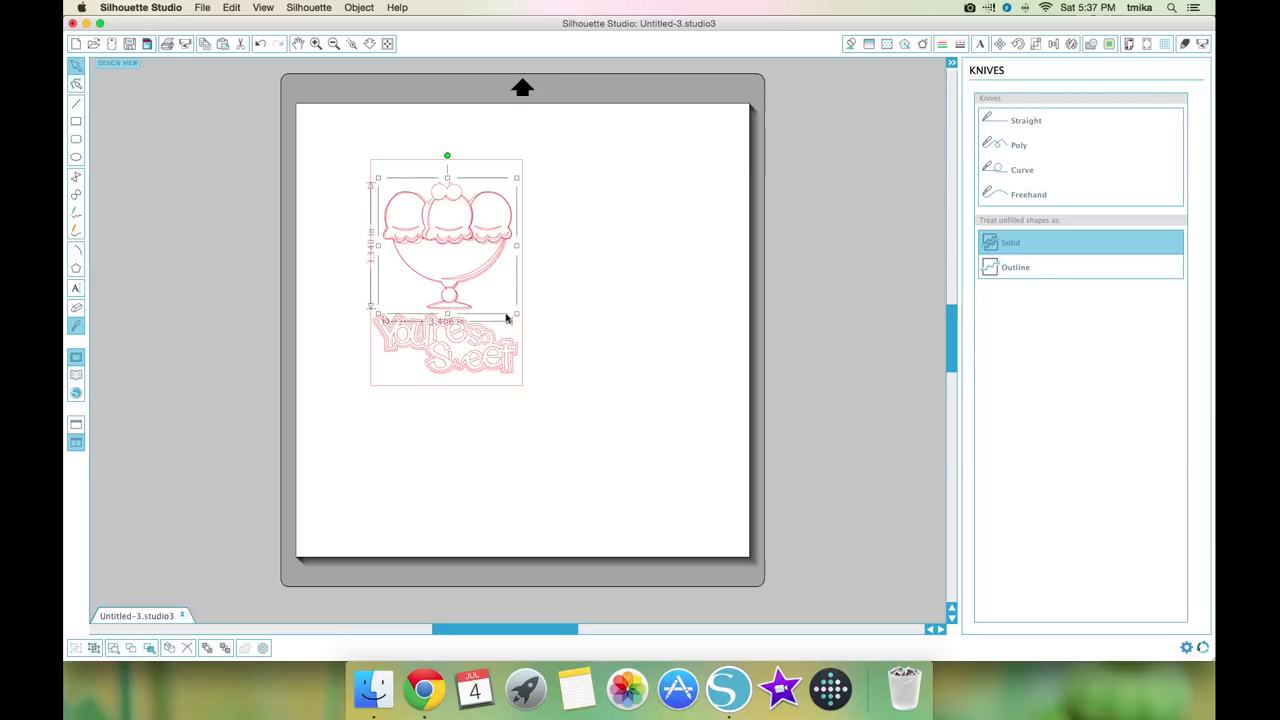
{"action": "left_click_drag", "start_coordinate": [516, 314], "coordinate": [512, 310]}
{"action": "left_click", "coordinate": [558, 308]}
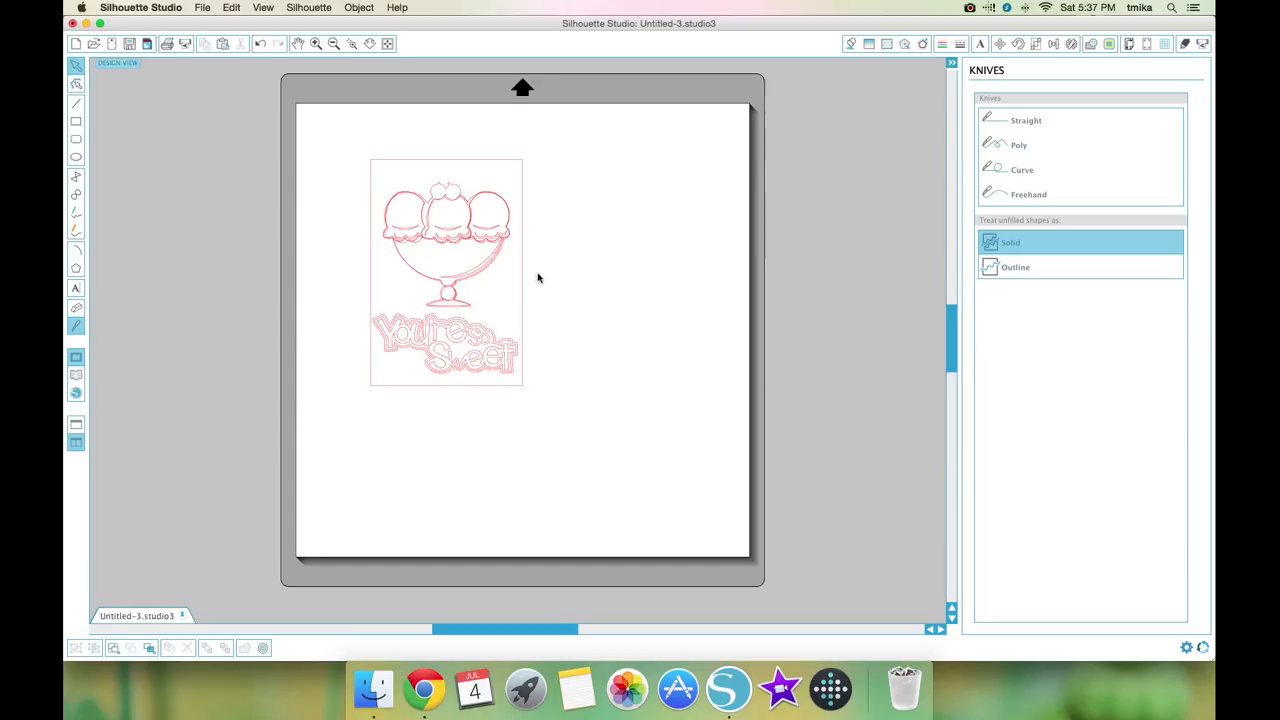
- Move the rectangle and the sundae off the mat to opposite sides, and shift the title up the page
{"action": "left_click_drag", "start_coordinate": [457, 286], "coordinate": [261, 272]}
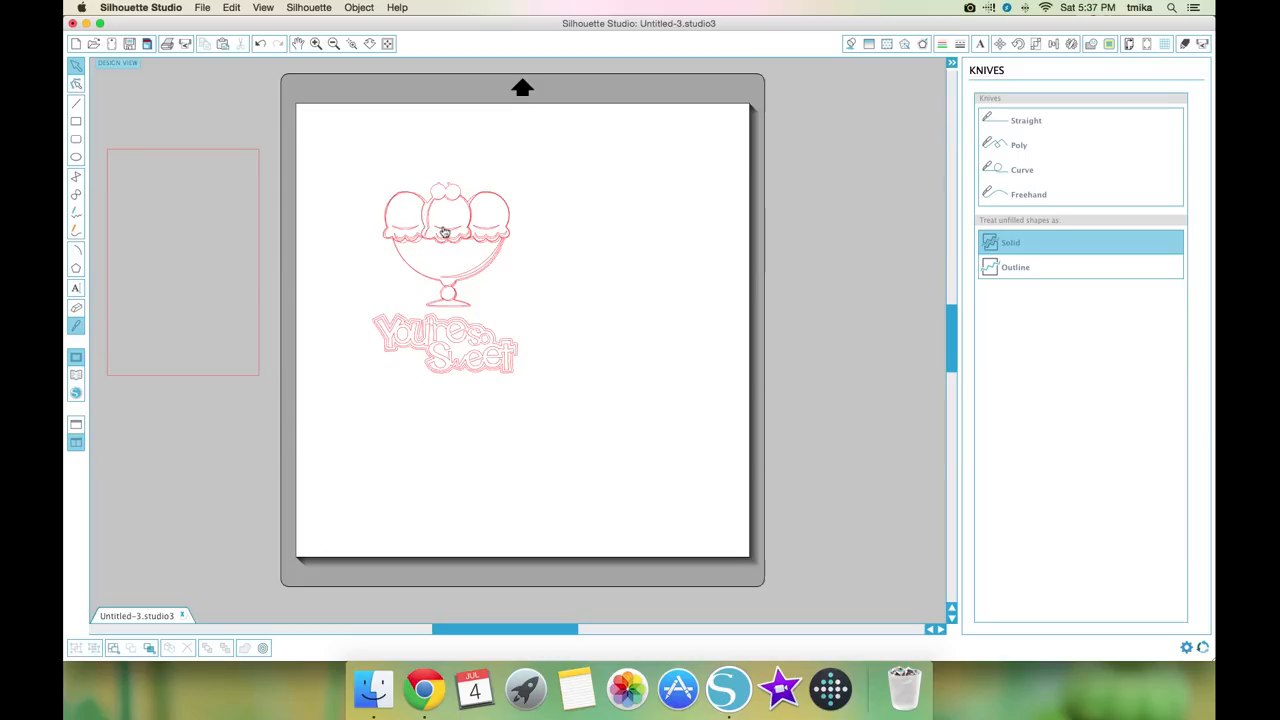
{"action": "left_click_drag", "start_coordinate": [446, 230], "coordinate": [848, 186]}
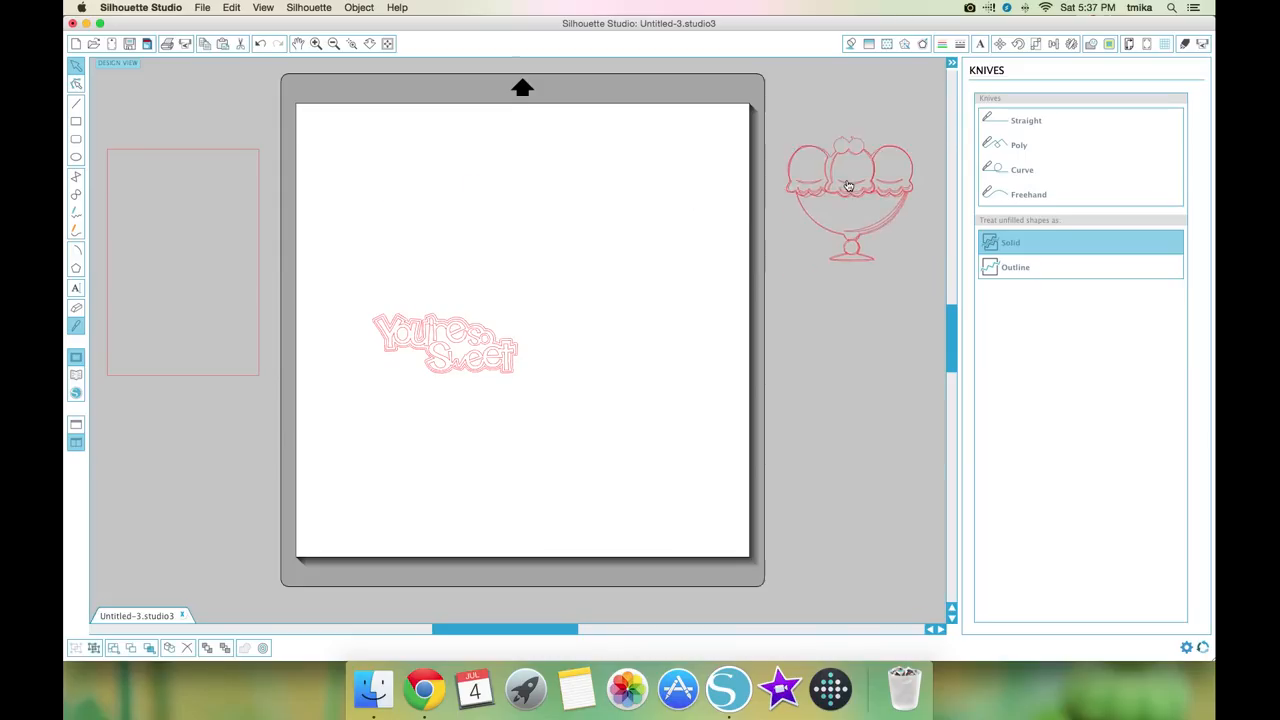
{"action": "left_click_drag", "start_coordinate": [488, 352], "coordinate": [511, 297]}
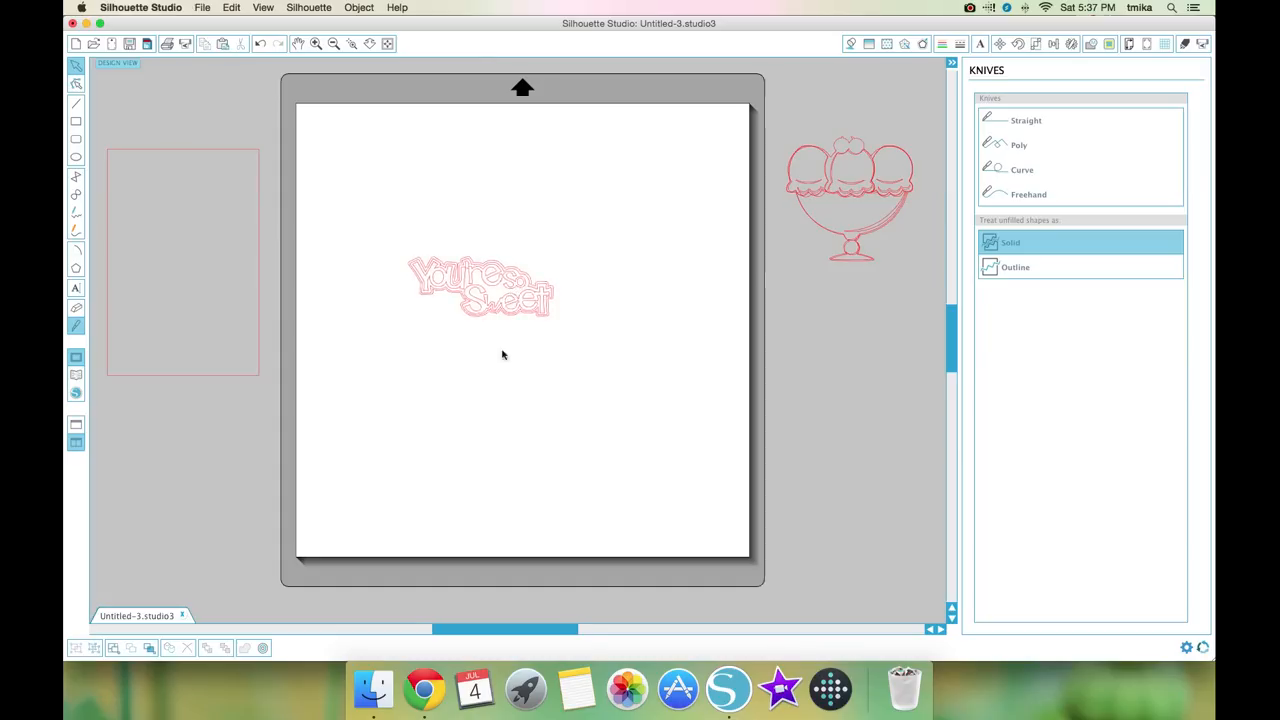
- Ungroup the title and move the words "You're", "So" and "Sweet" off their backing outlines
{"action": "left_click", "coordinate": [504, 312]}
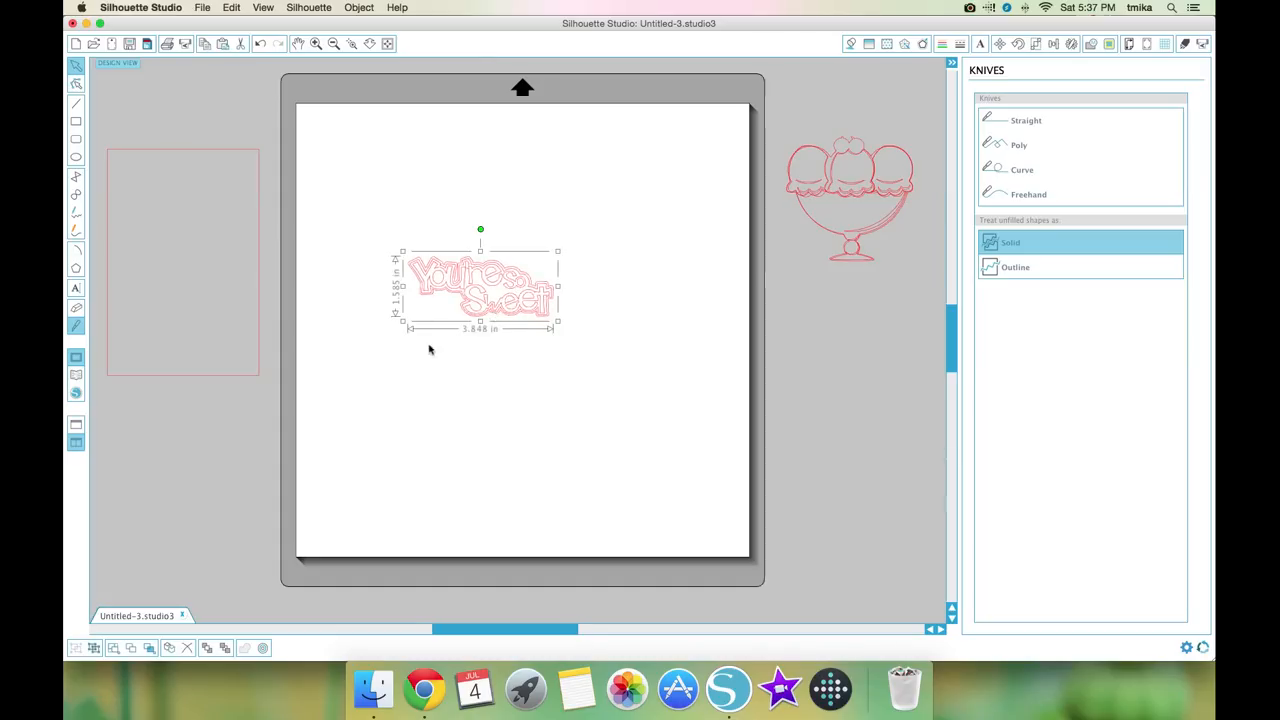
{"action": "left_click", "coordinate": [103, 648]}
{"action": "left_click", "coordinate": [440, 412]}
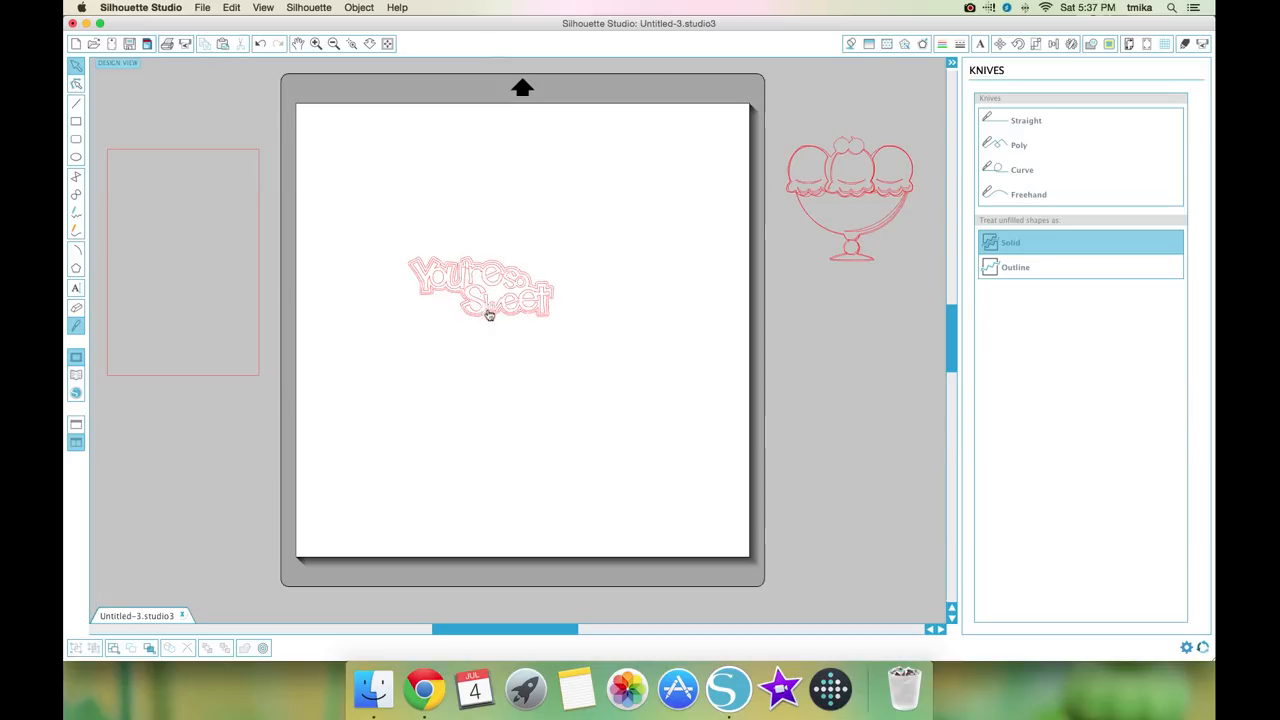
{"action": "left_click_drag", "start_coordinate": [489, 314], "coordinate": [485, 371]}
{"action": "left_click_drag", "start_coordinate": [481, 297], "coordinate": [383, 339]}
{"action": "left_click_drag", "start_coordinate": [517, 286], "coordinate": [571, 352]}
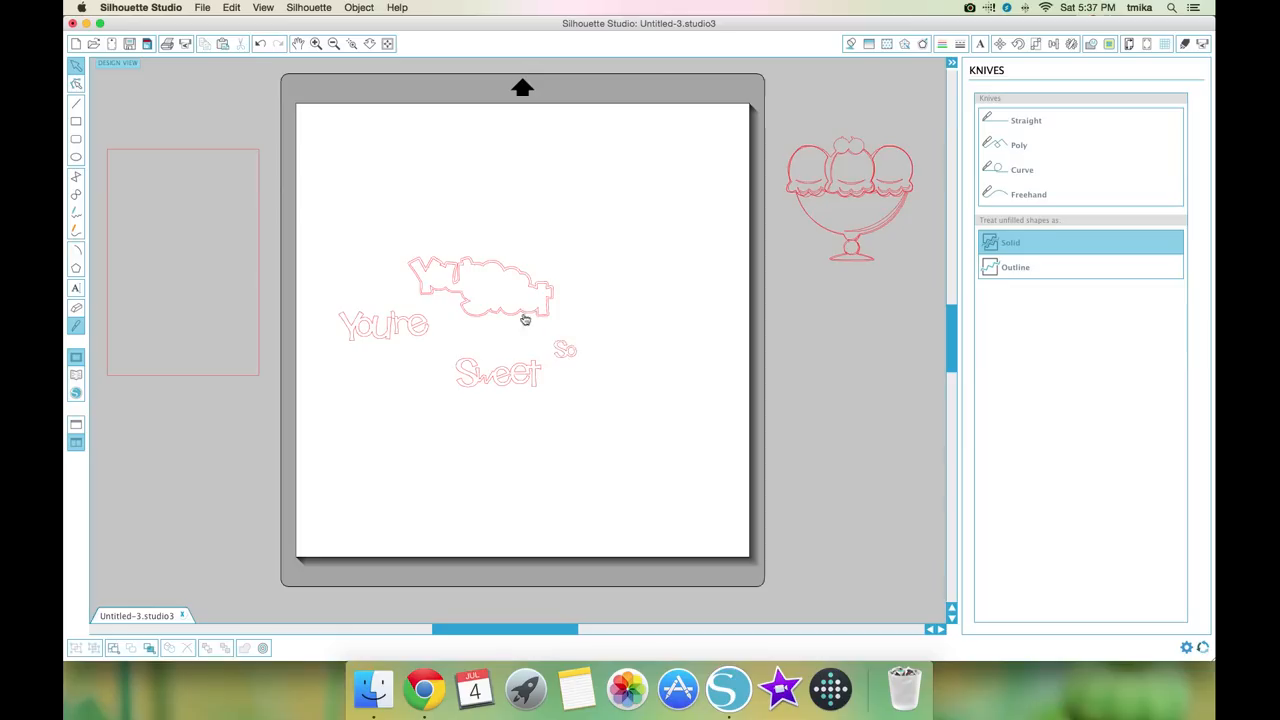
- Separate the two title backing outlines and place the larger one above the smaller in the mat's upper-left corner
{"action": "left_click_drag", "start_coordinate": [514, 313], "coordinate": [481, 355]}
{"action": "left_click_drag", "start_coordinate": [519, 316], "coordinate": [417, 180]}
{"action": "left_click", "coordinate": [497, 284]}
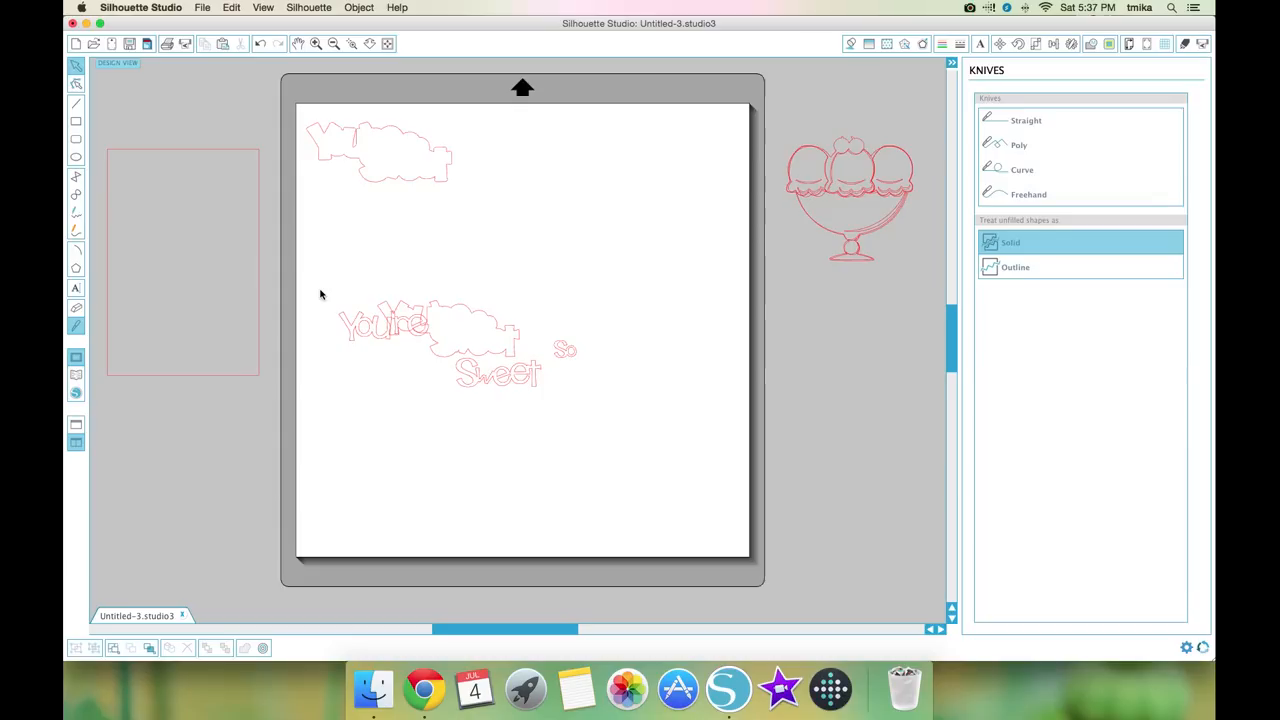
{"action": "left_click", "coordinate": [421, 178]}
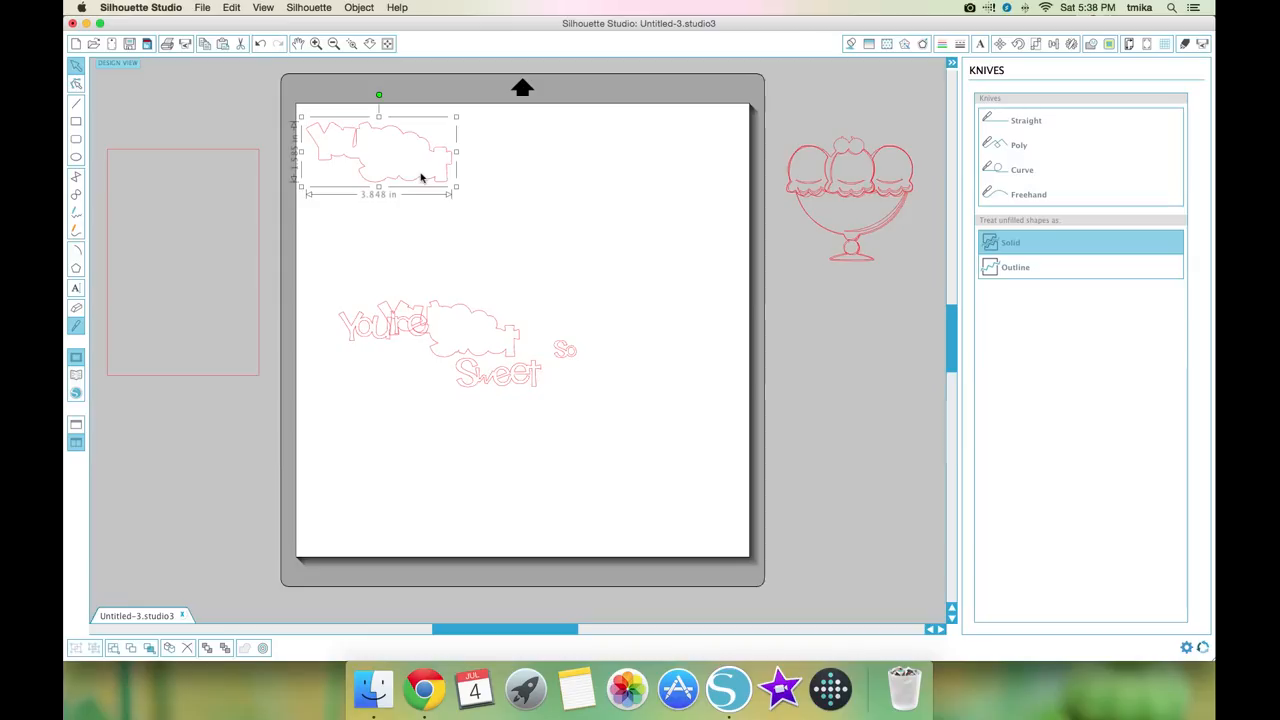
{"action": "left_click_drag", "start_coordinate": [417, 183], "coordinate": [423, 186]}
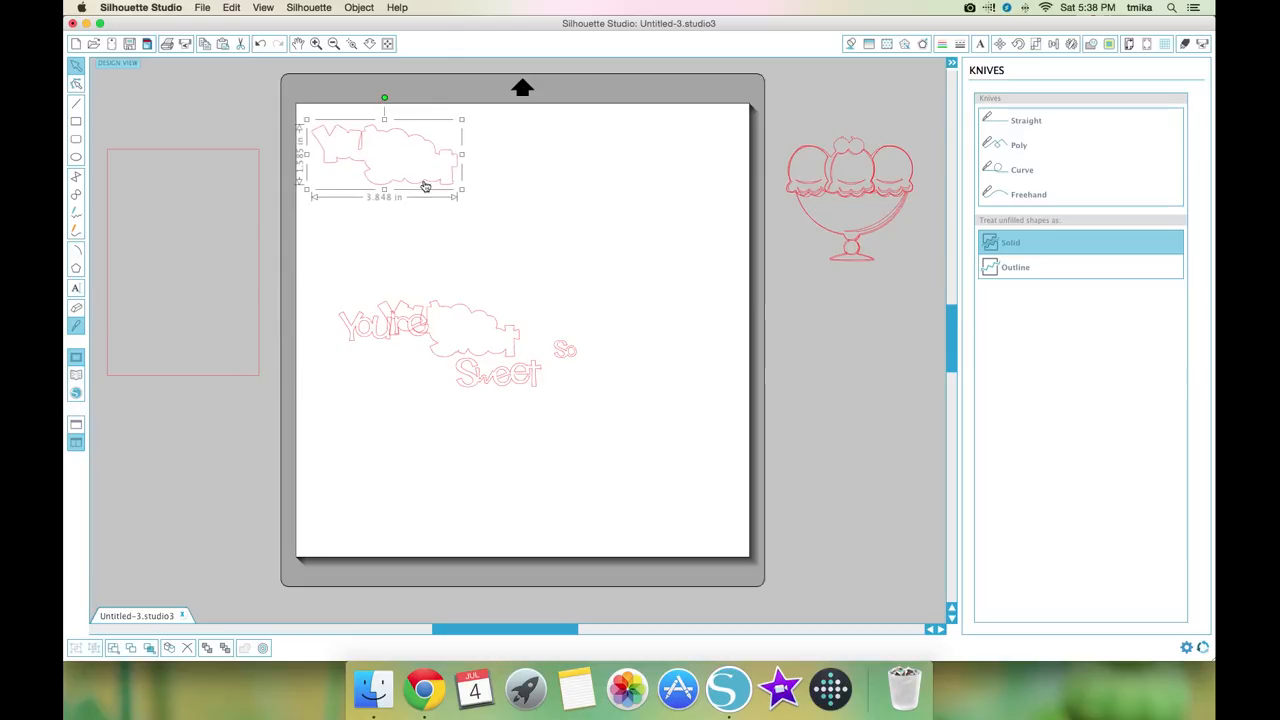
{"action": "left_click", "coordinate": [421, 212]}
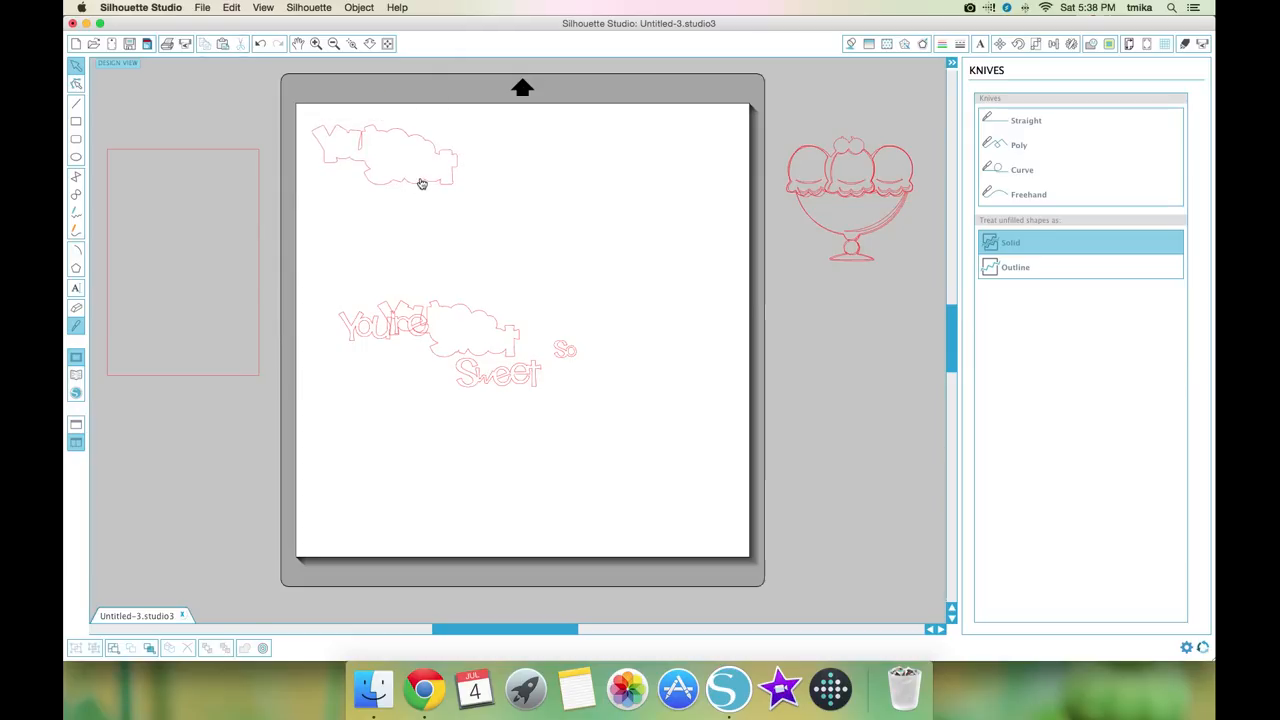
{"action": "left_click", "coordinate": [421, 183]}
{"action": "left_click_drag", "start_coordinate": [480, 320], "coordinate": [412, 216]}
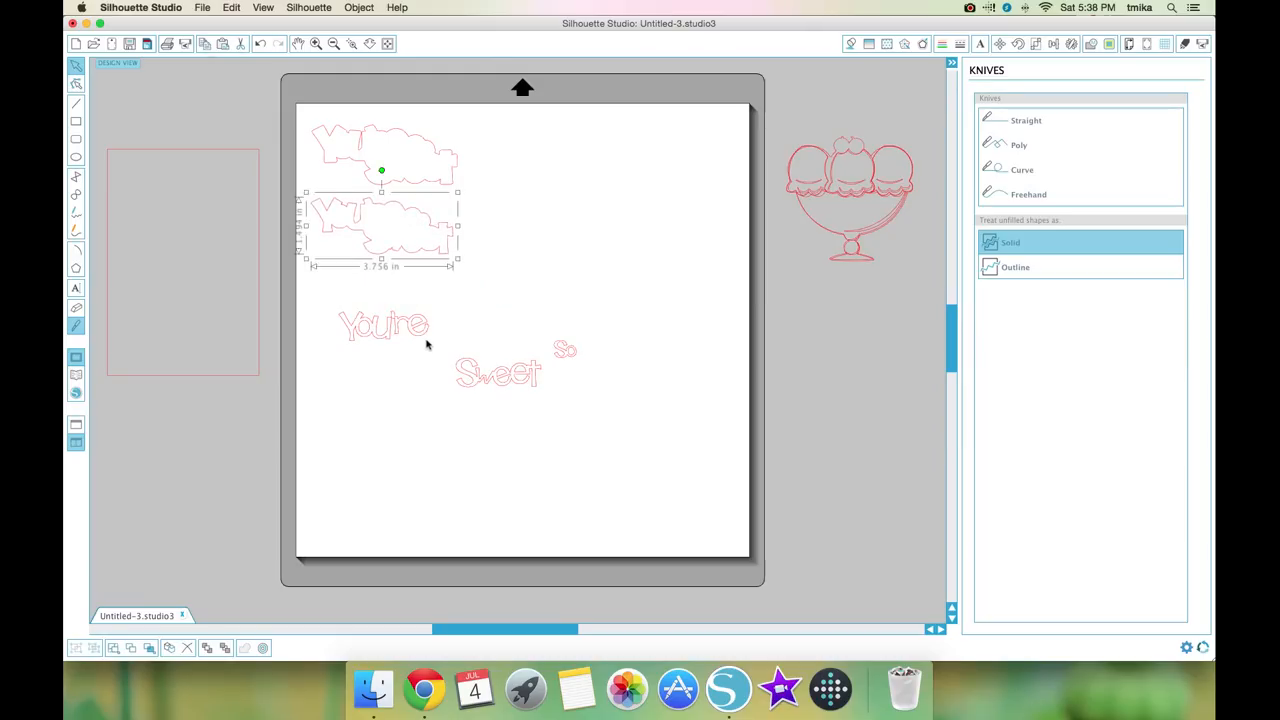
- Arrange the words "You're", "So" and "Sweet" close together below the two backing outlines
{"action": "left_click_drag", "start_coordinate": [408, 333], "coordinate": [387, 298]}
{"action": "left_click_drag", "start_coordinate": [568, 354], "coordinate": [431, 288]}
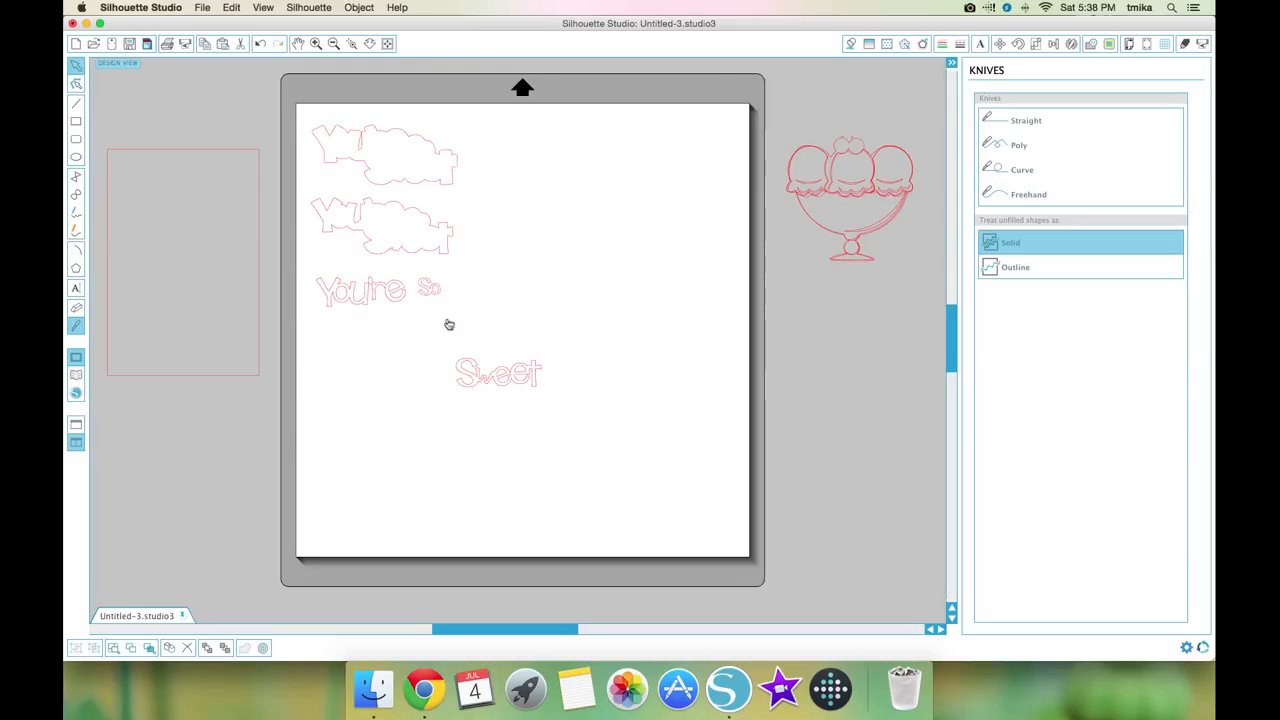
{"action": "left_click_drag", "start_coordinate": [480, 367], "coordinate": [389, 323]}
{"action": "left_click", "coordinate": [529, 331]}
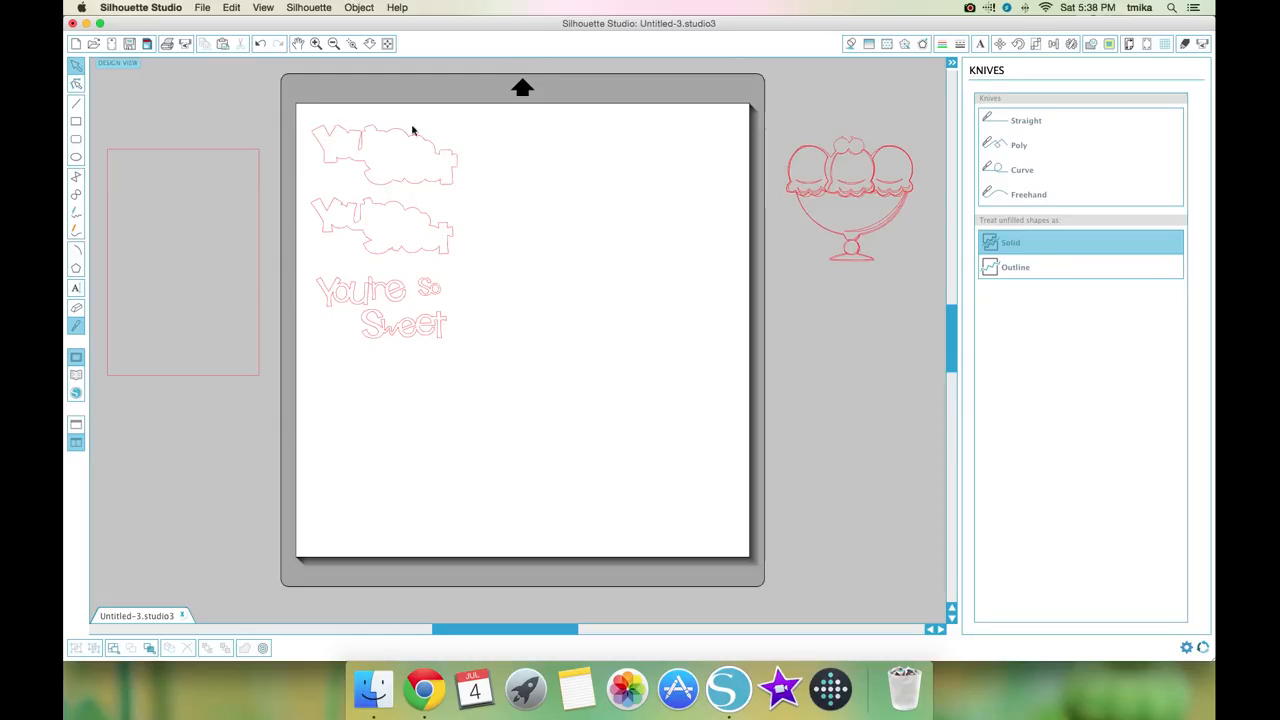
- Open the cut settings and examine the advanced blade, speed, thickness and double cut options for Coverstock
{"action": "left_click", "coordinate": [1186, 45]}
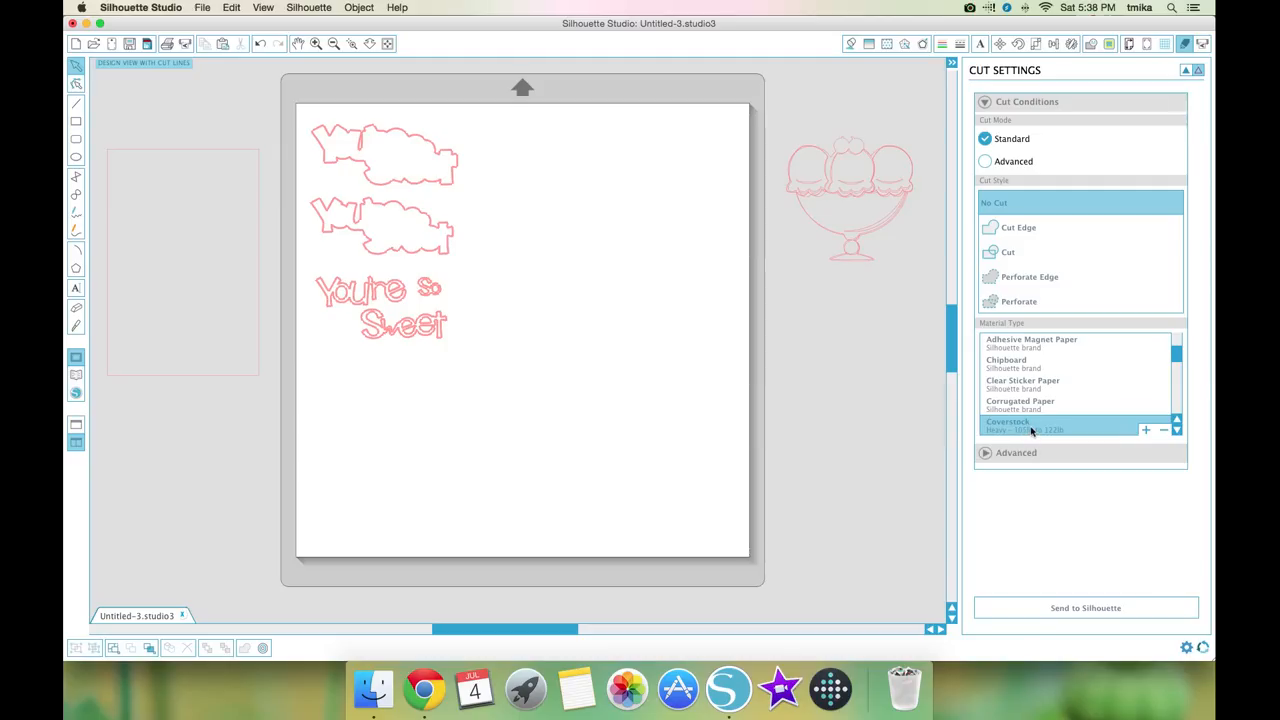
{"action": "left_click", "coordinate": [1084, 455]}
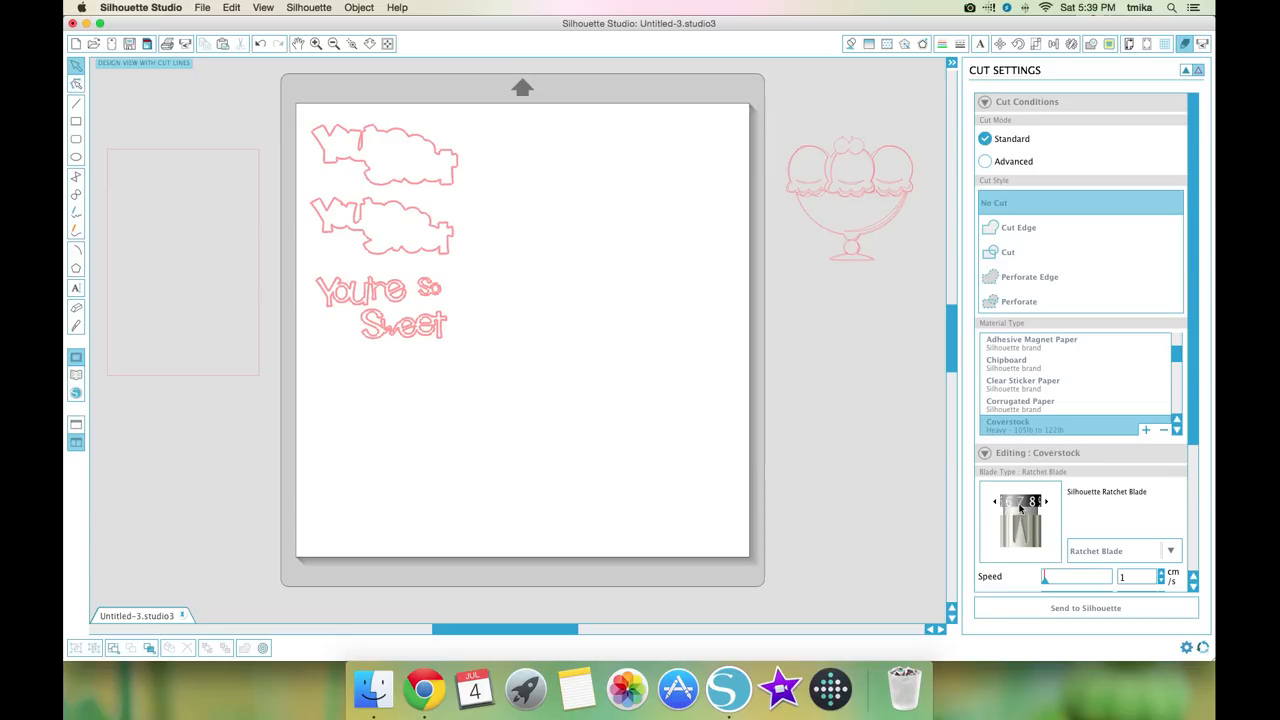
{"action": "scroll", "coordinate": [1075, 535], "scroll_direction": "down", "scroll_amount": 5}
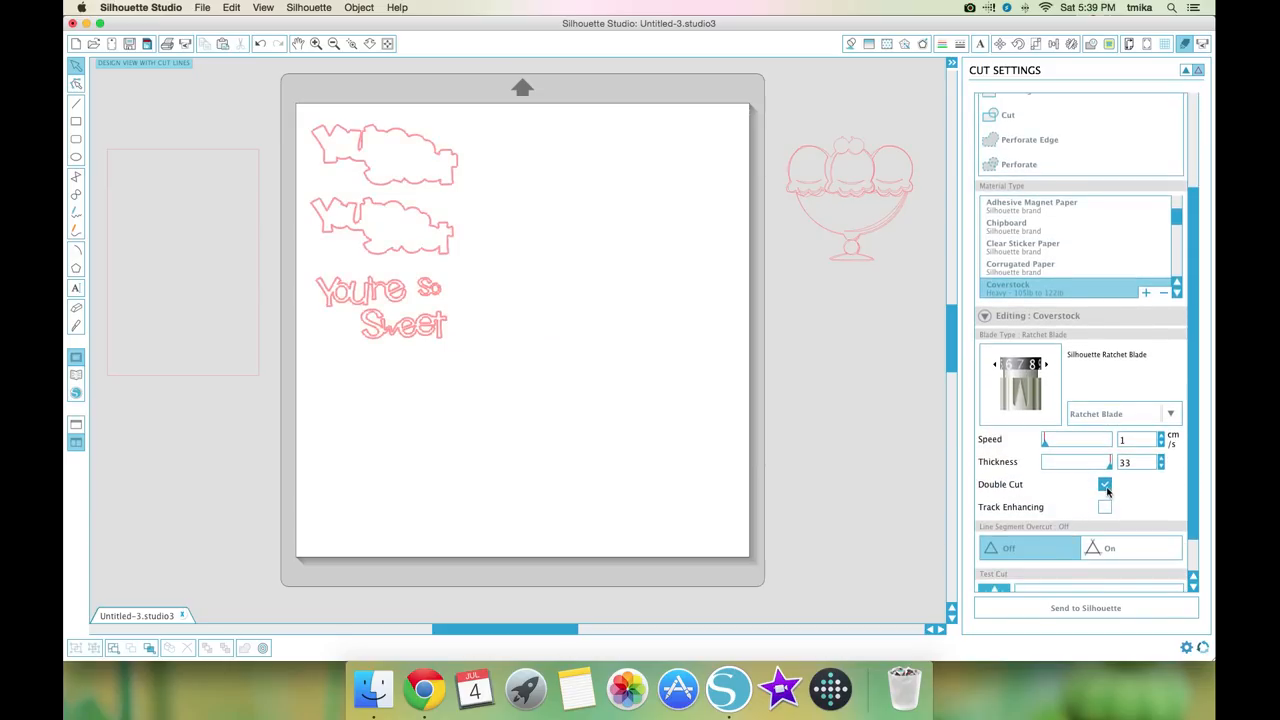
- Turn off Double Cut and set the cutting speed to 3 for the Coverstock material
{"action": "left_click", "coordinate": [1105, 486]}
{"action": "left_click_drag", "start_coordinate": [1045, 447], "coordinate": [1072, 449]}
{"action": "mouse_move", "coordinate": [1062, 448]}
{"action": "left_mouse_down"}
{"action": "mouse_move", "coordinate": [1046, 448]}
{"action": "mouse_move", "coordinate": [1061, 450]}
{"action": "left_mouse_up"}
- Spread the title pieces across the mat: the smaller backing at upper right, "You're" at lower left and "Sweet" at the right
{"action": "left_click_drag", "start_coordinate": [429, 217], "coordinate": [718, 154]}
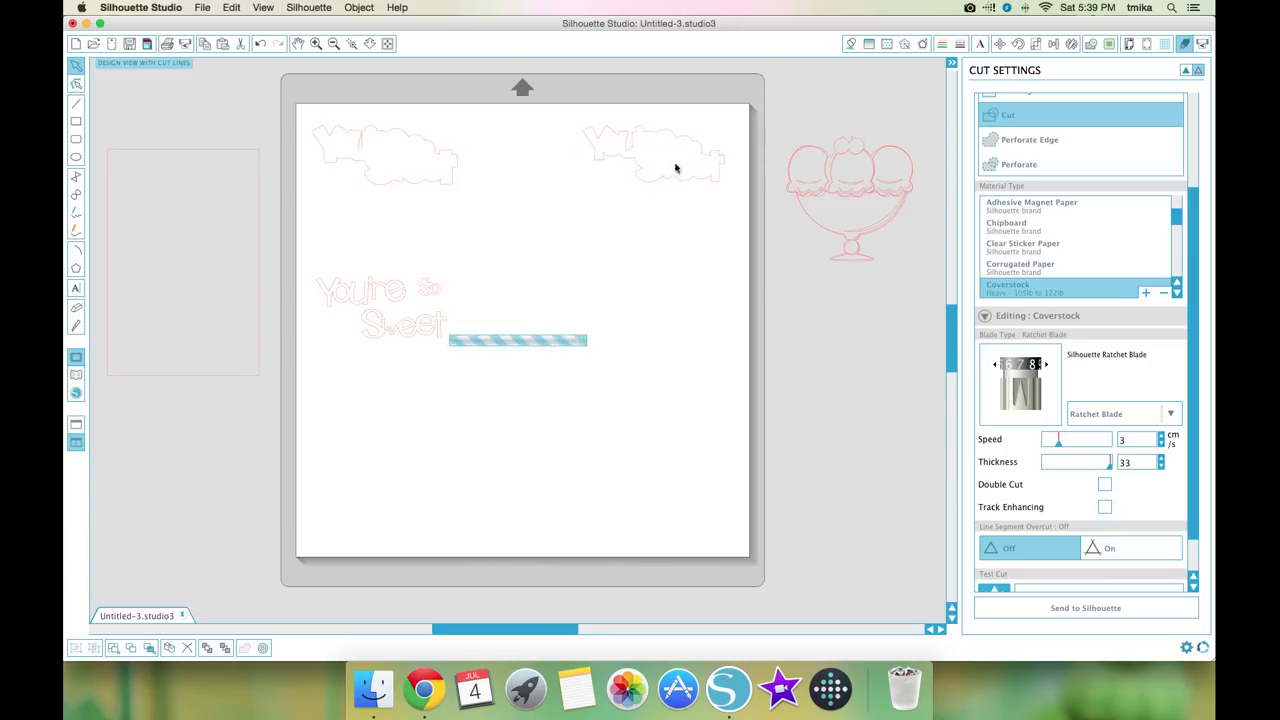
{"action": "left_click", "coordinate": [678, 161]}
{"action": "left_click_drag", "start_coordinate": [392, 299], "coordinate": [372, 418]}
{"action": "left_click", "coordinate": [429, 341]}
{"action": "left_click_drag", "start_coordinate": [440, 341], "coordinate": [703, 346]}
{"action": "left_click", "coordinate": [361, 286]}
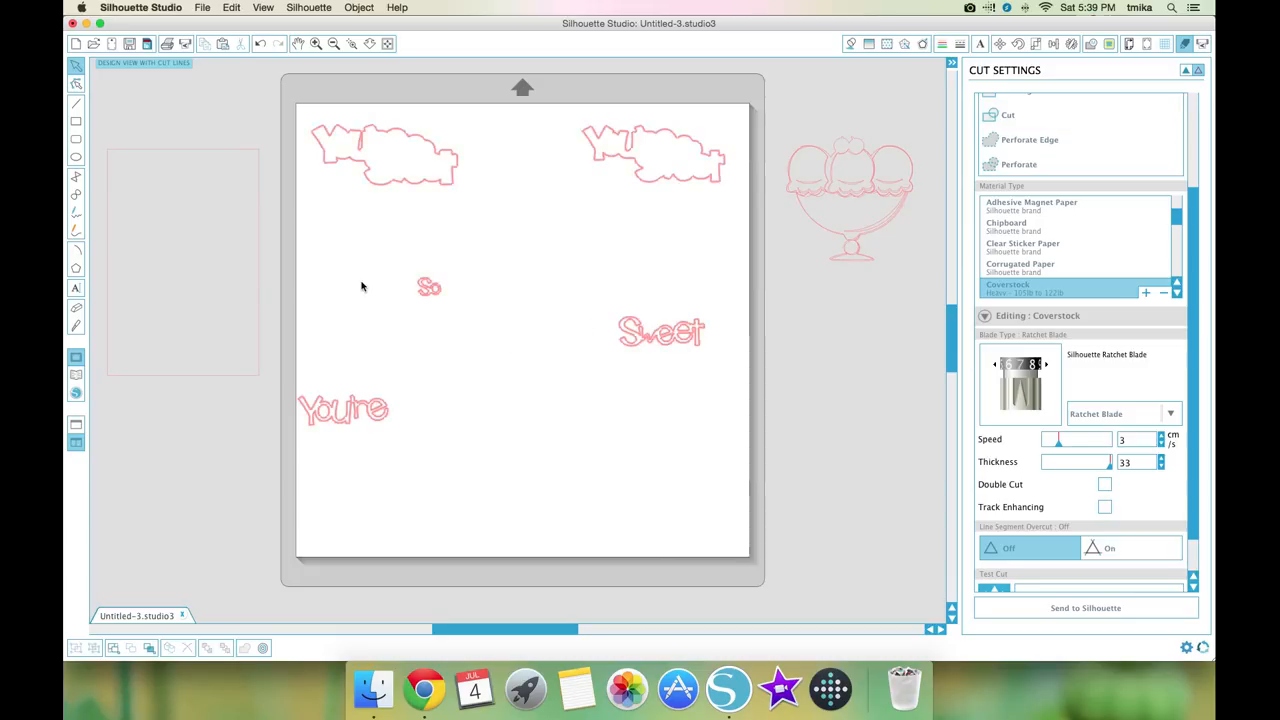
- Gather the title backings and words on the mat's left side and move them all off the mat to its left
{"action": "left_click_drag", "start_coordinate": [297, 109], "coordinate": [709, 480]}
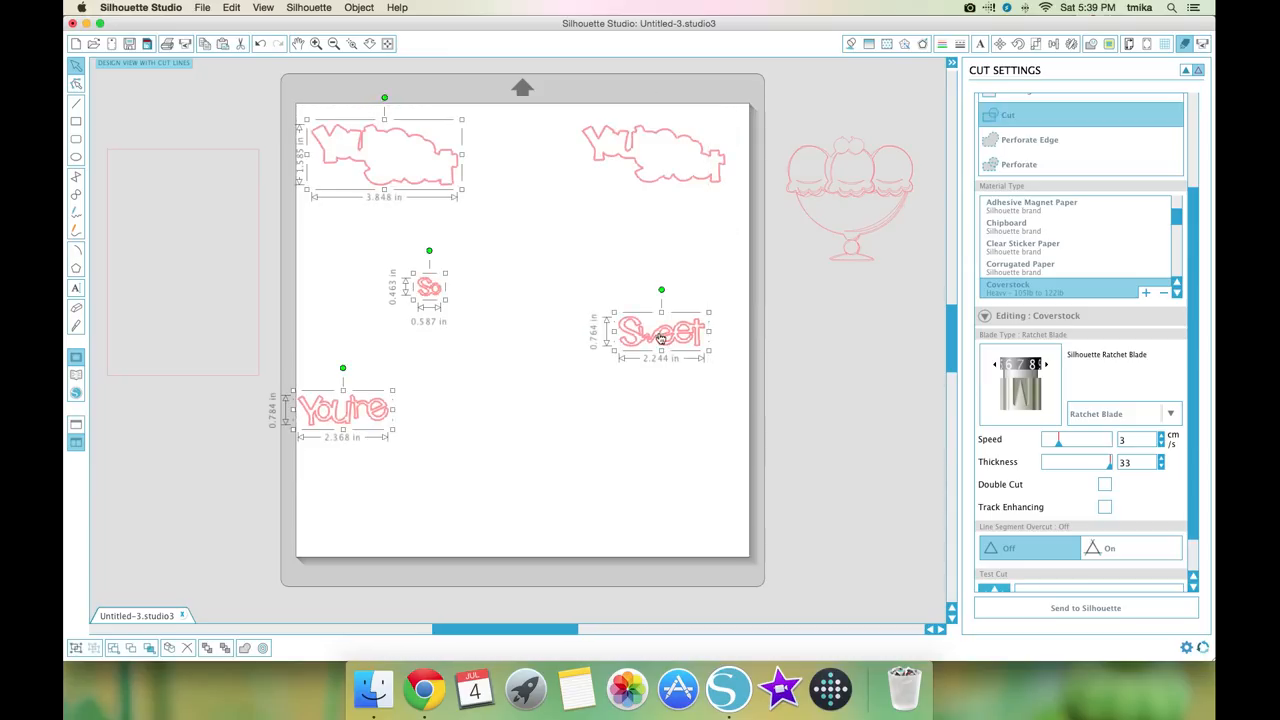
{"action": "left_click_drag", "start_coordinate": [643, 337], "coordinate": [380, 242]}
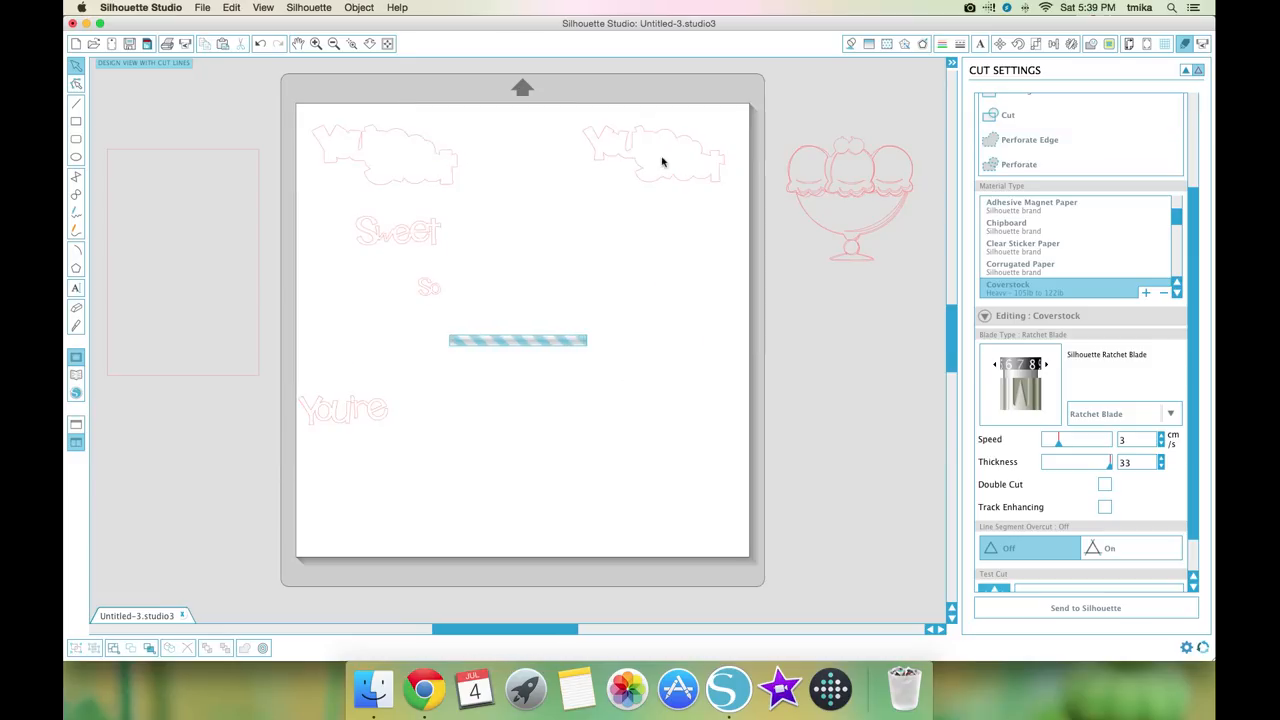
{"action": "left_click_drag", "start_coordinate": [634, 180], "coordinate": [362, 336]}
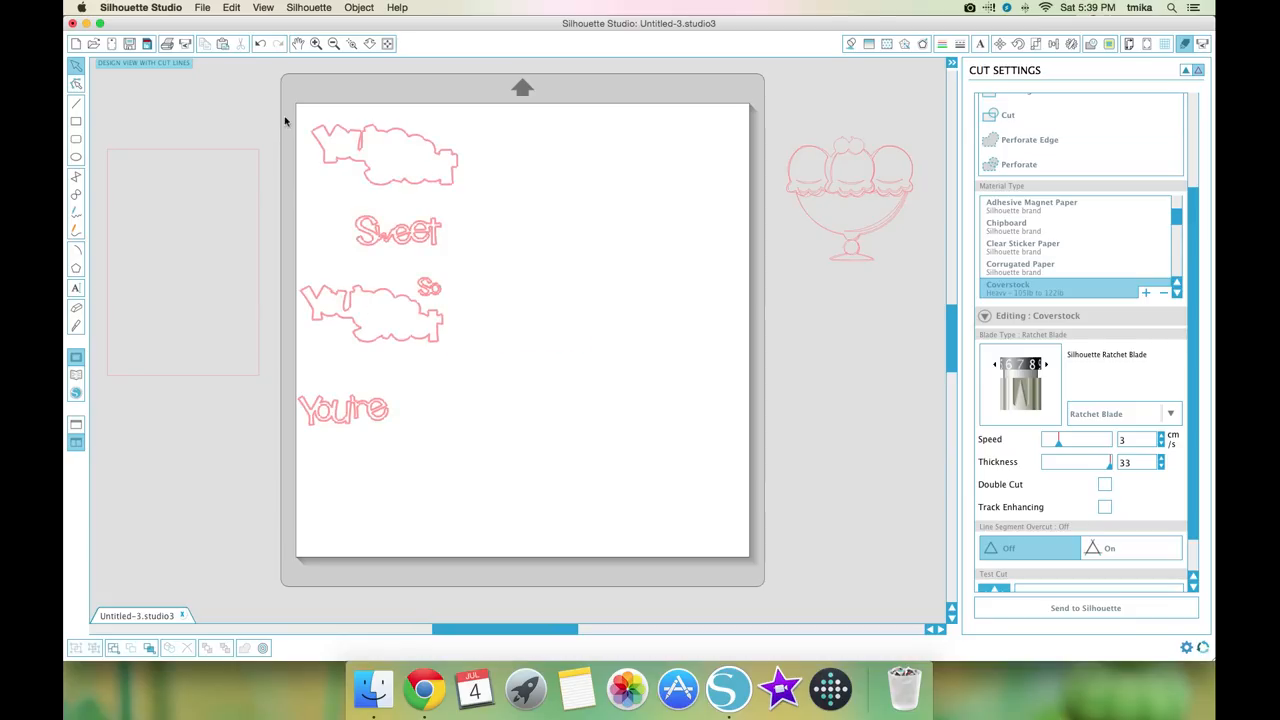
{"action": "key", "text": "super+a"}
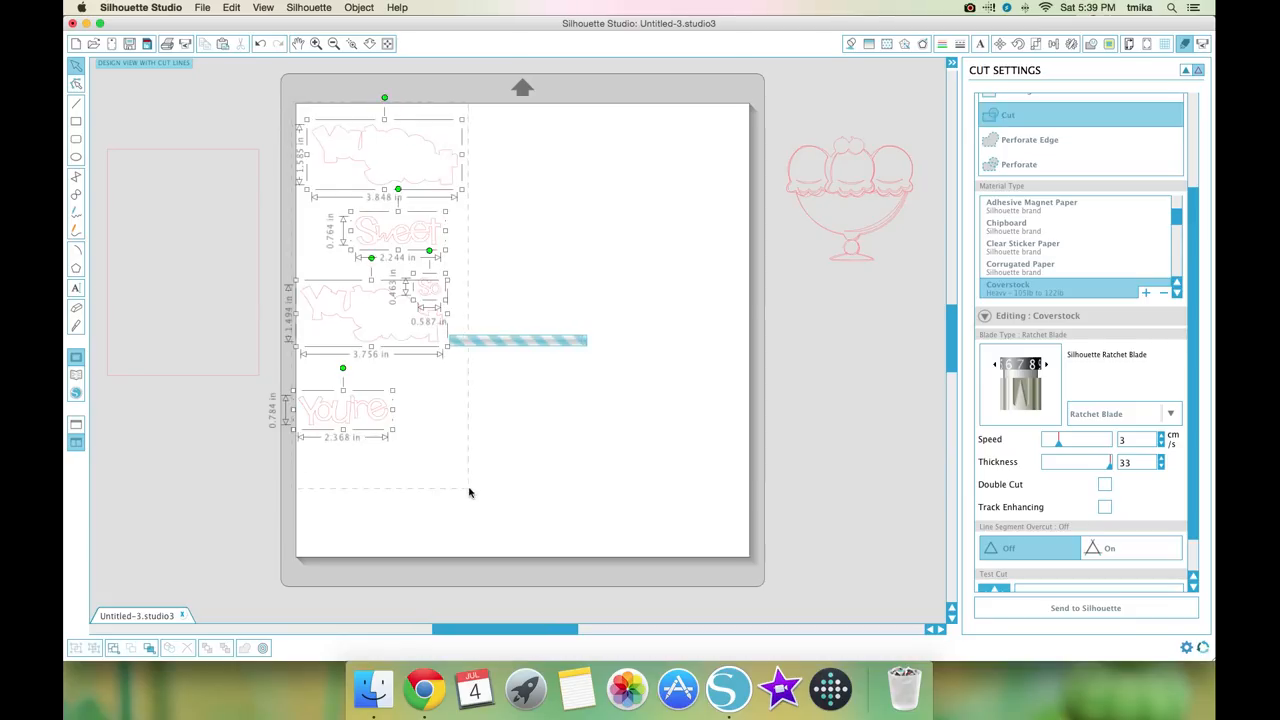
{"action": "left_click_drag", "start_coordinate": [403, 343], "coordinate": [192, 349]}
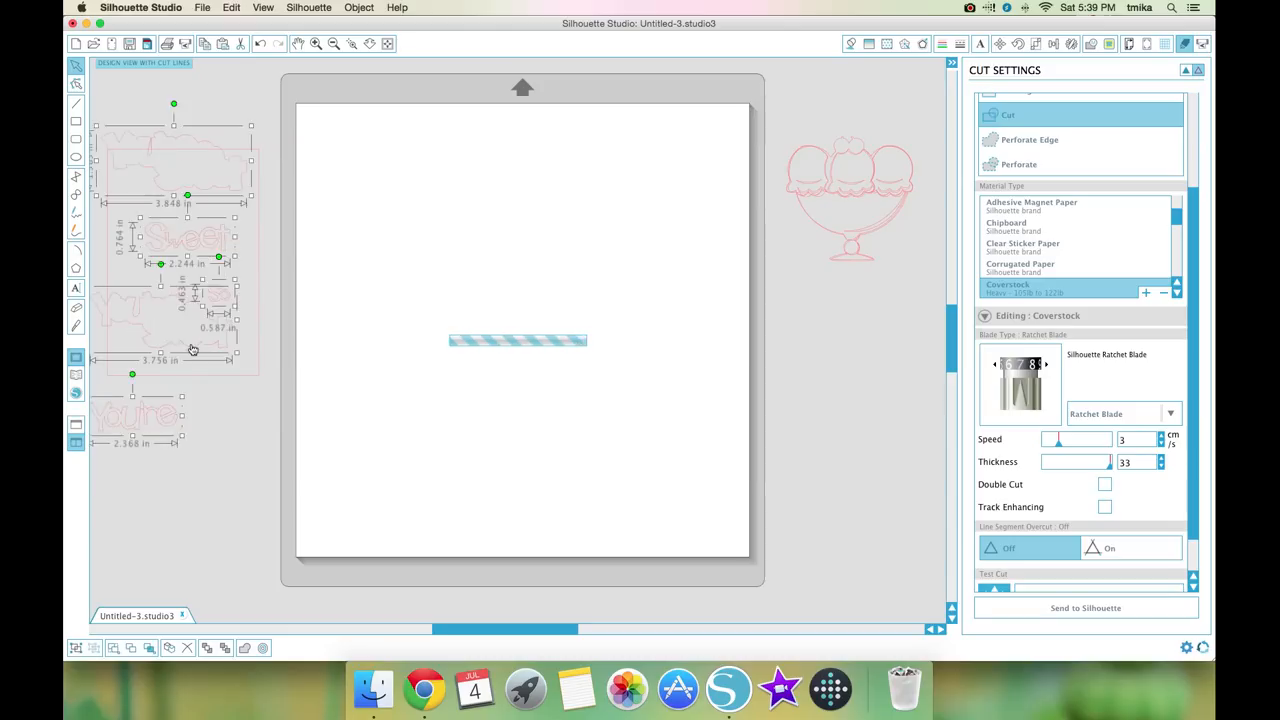
- Move the ice cream sundae onto the upper part of the mat and ungroup it into separate pieces
{"action": "left_click_drag", "start_coordinate": [855, 191], "coordinate": [490, 203]}
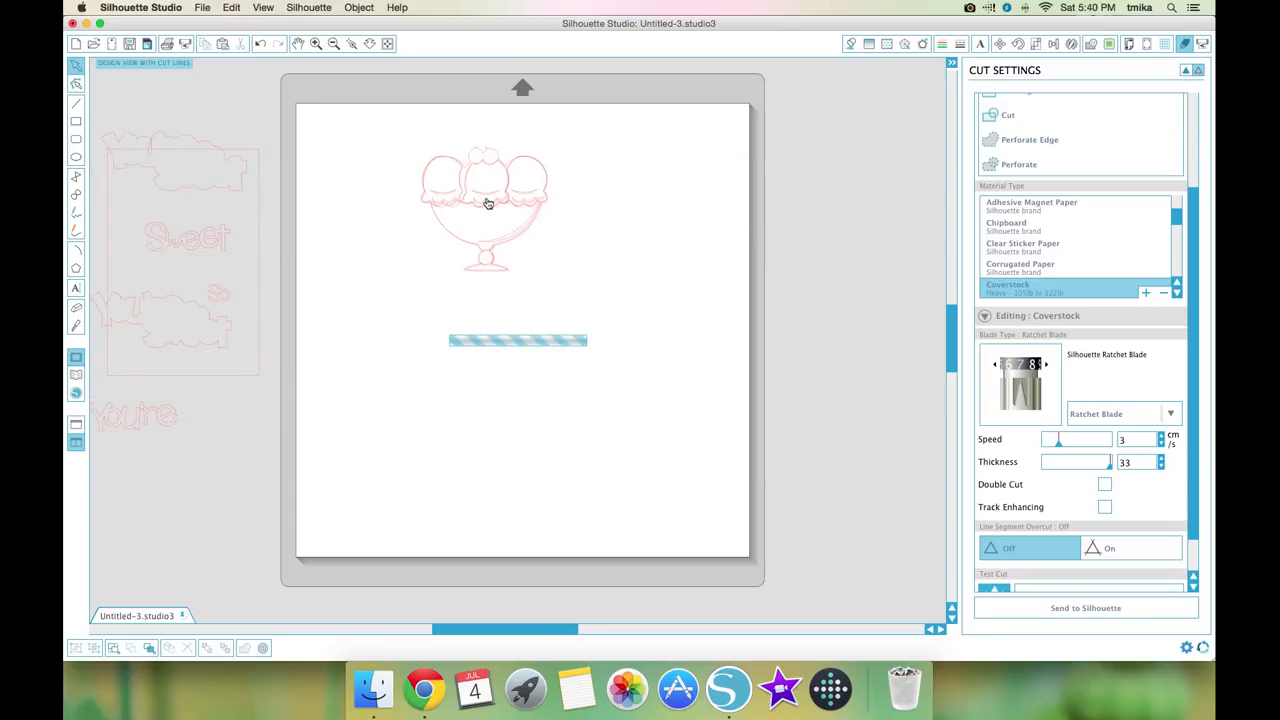
{"action": "scroll", "coordinate": [460, 221], "scroll_direction": "down", "scroll_amount": 1}
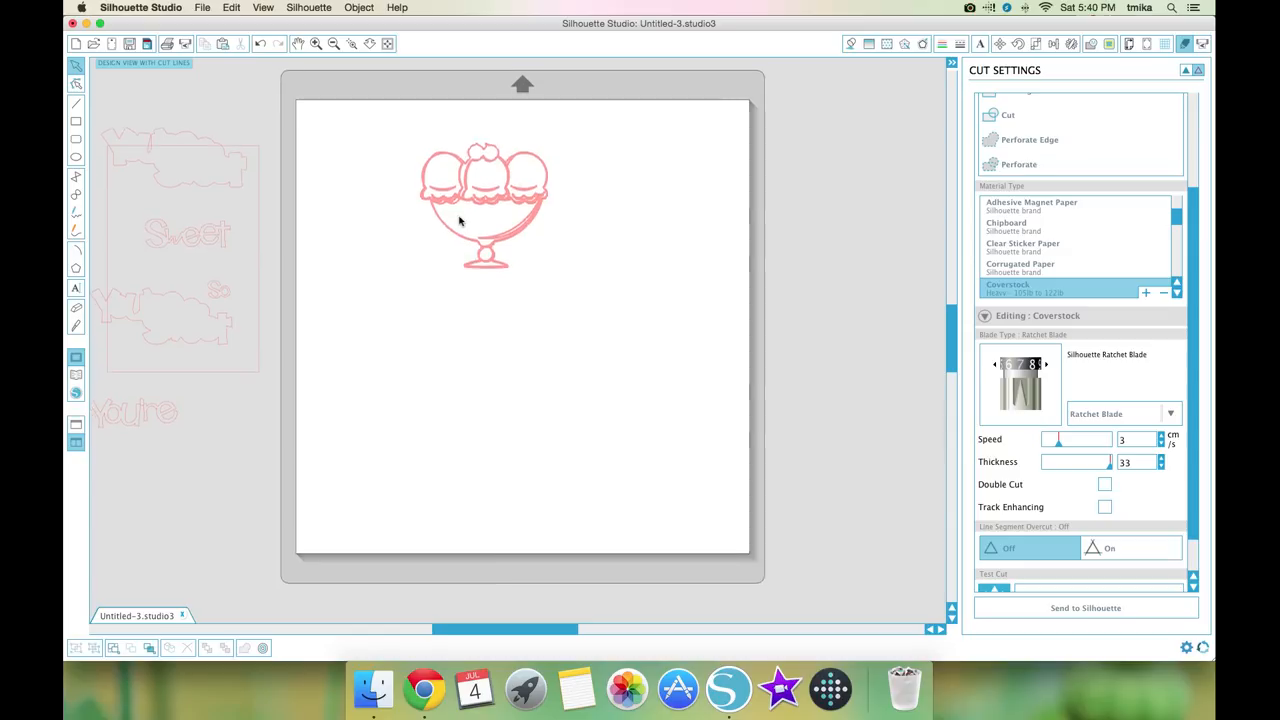
{"action": "left_click", "coordinate": [452, 200]}
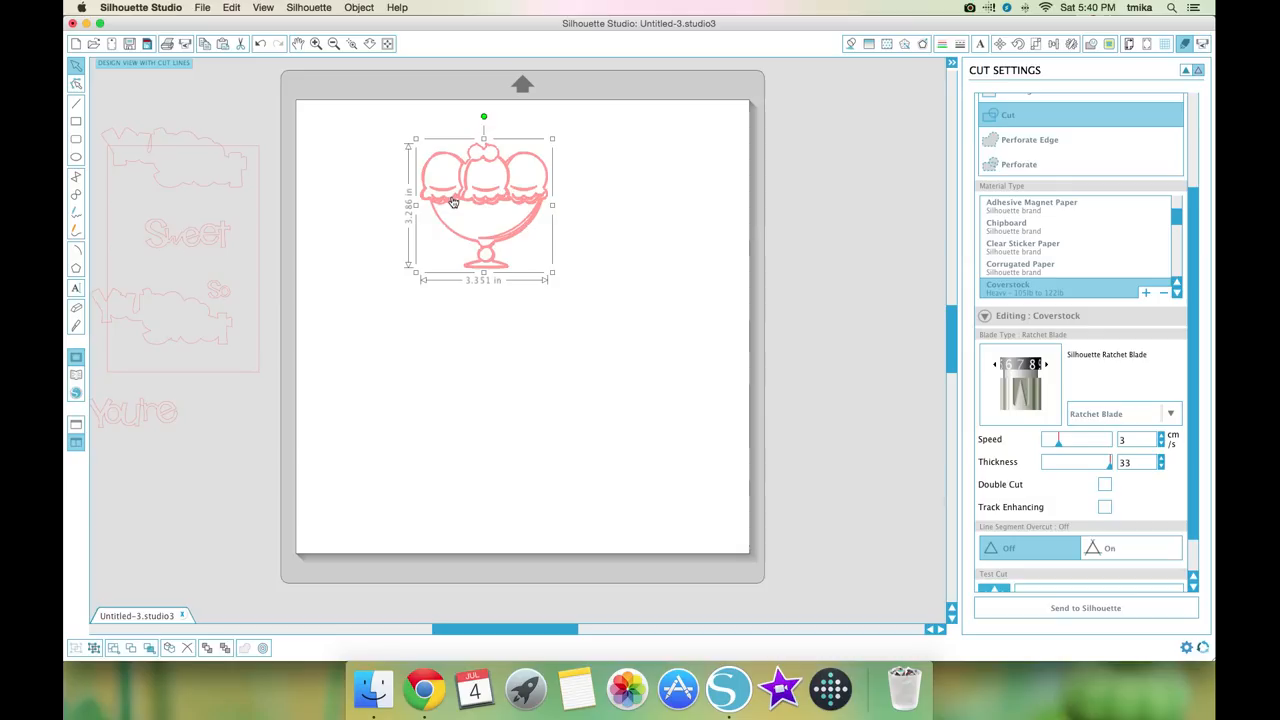
{"action": "left_click", "coordinate": [95, 648]}
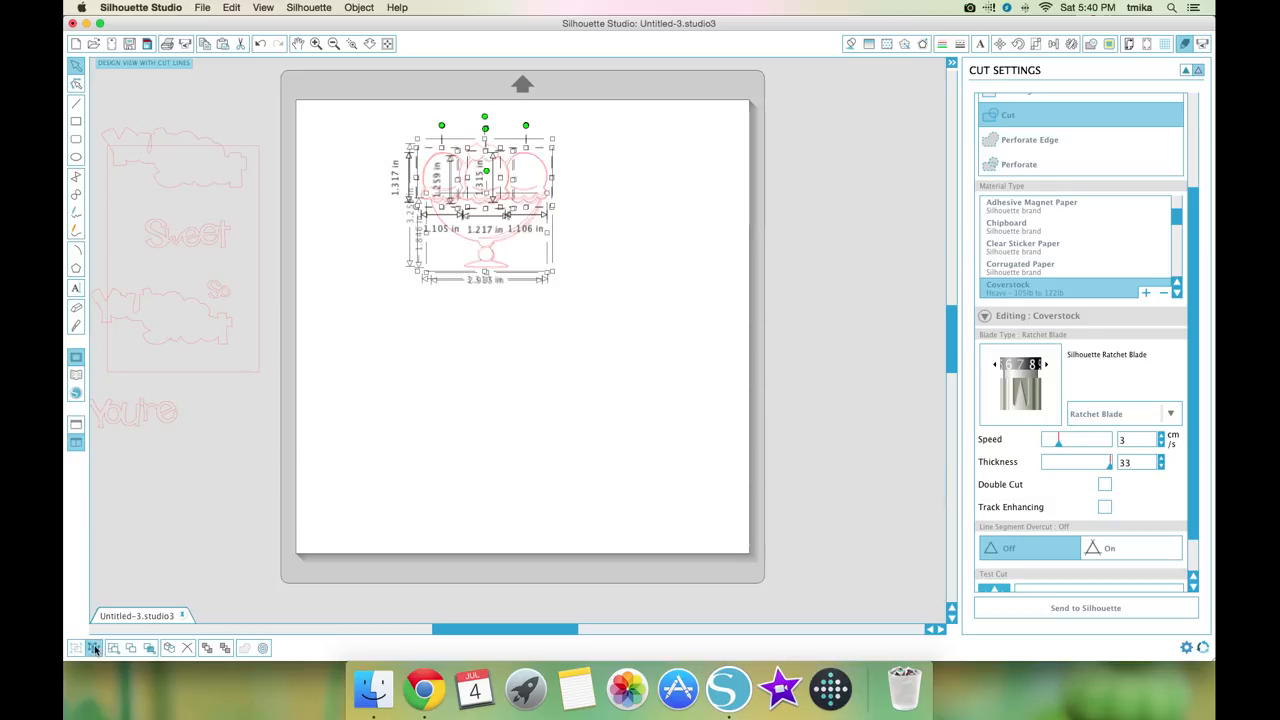
{"action": "left_click", "coordinate": [364, 472]}
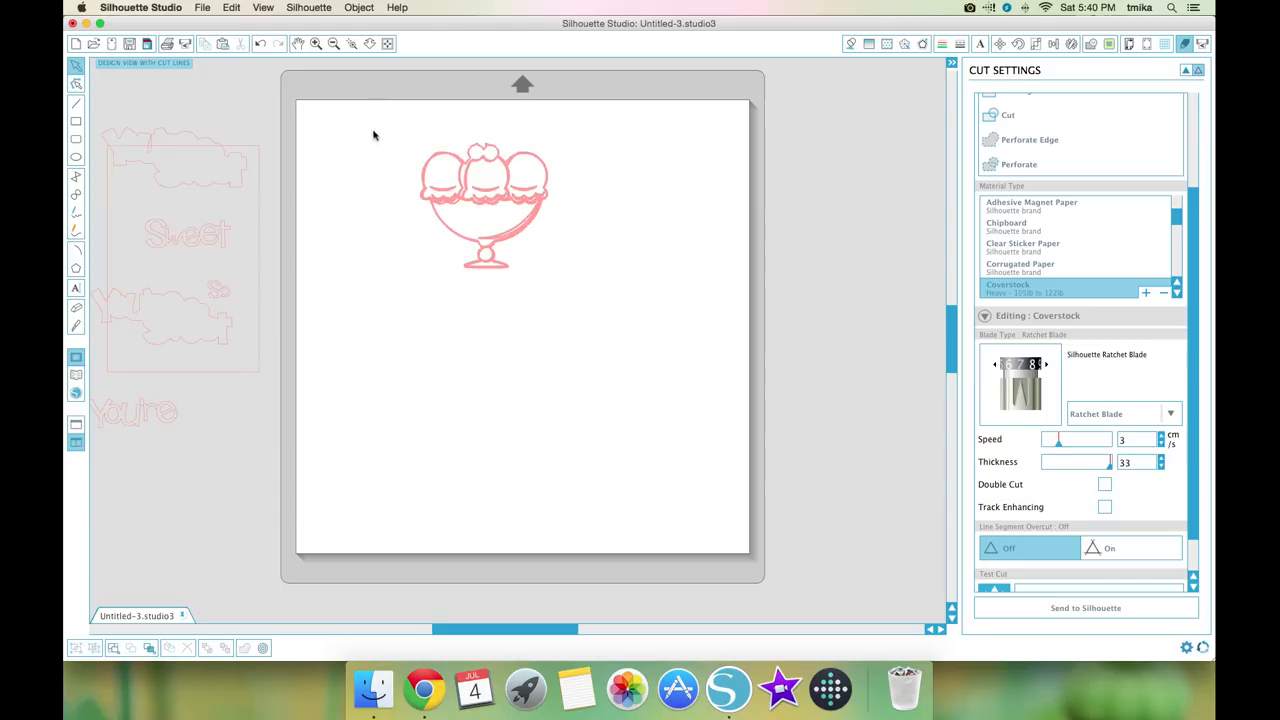
{"action": "left_click_drag", "start_coordinate": [349, 122], "coordinate": [597, 322]}
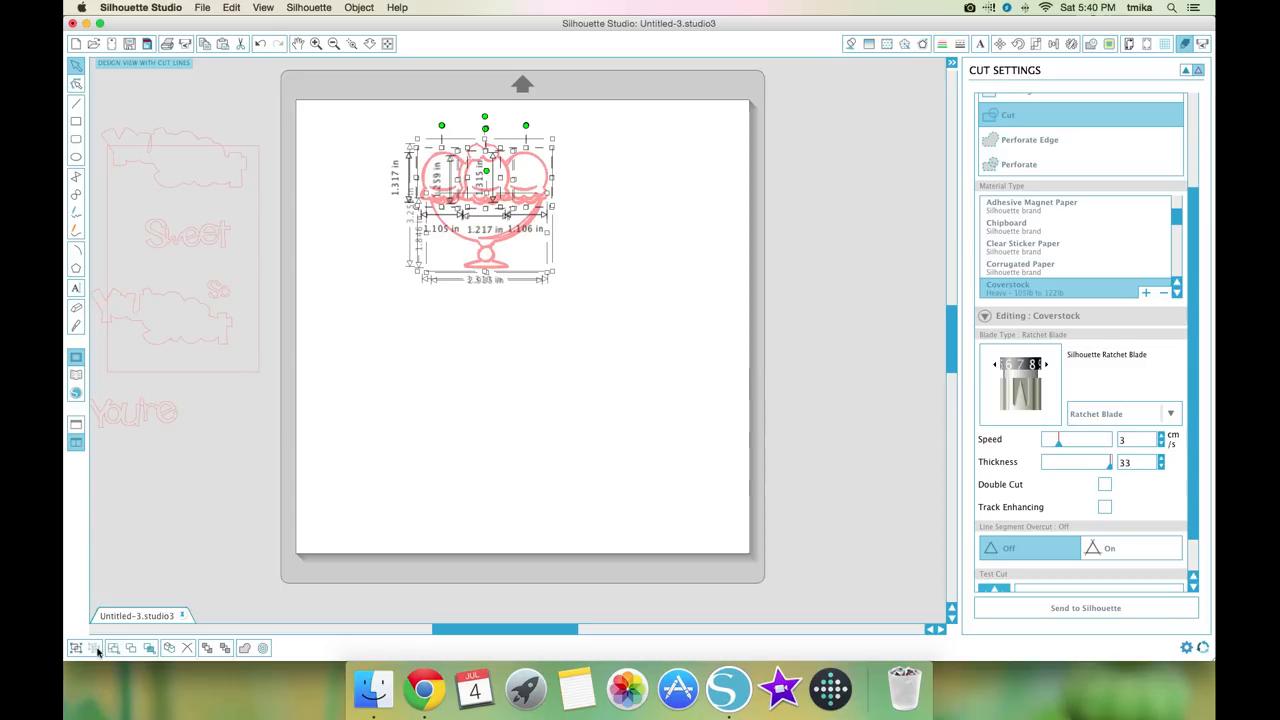
{"action": "left_click", "coordinate": [404, 430]}
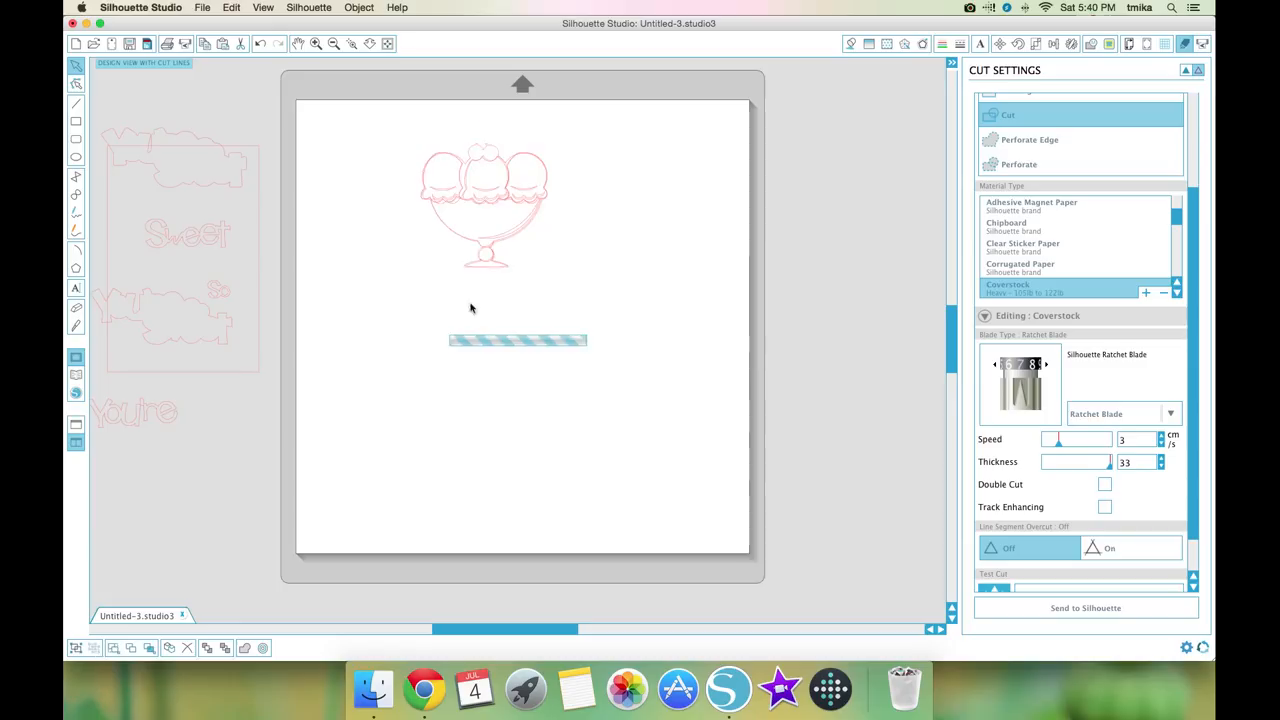
- Separate the left and middle scoops from the sundae, and move the bowl and full sundae backing down and to the right
{"action": "left_click_drag", "start_coordinate": [455, 197], "coordinate": [326, 188]}
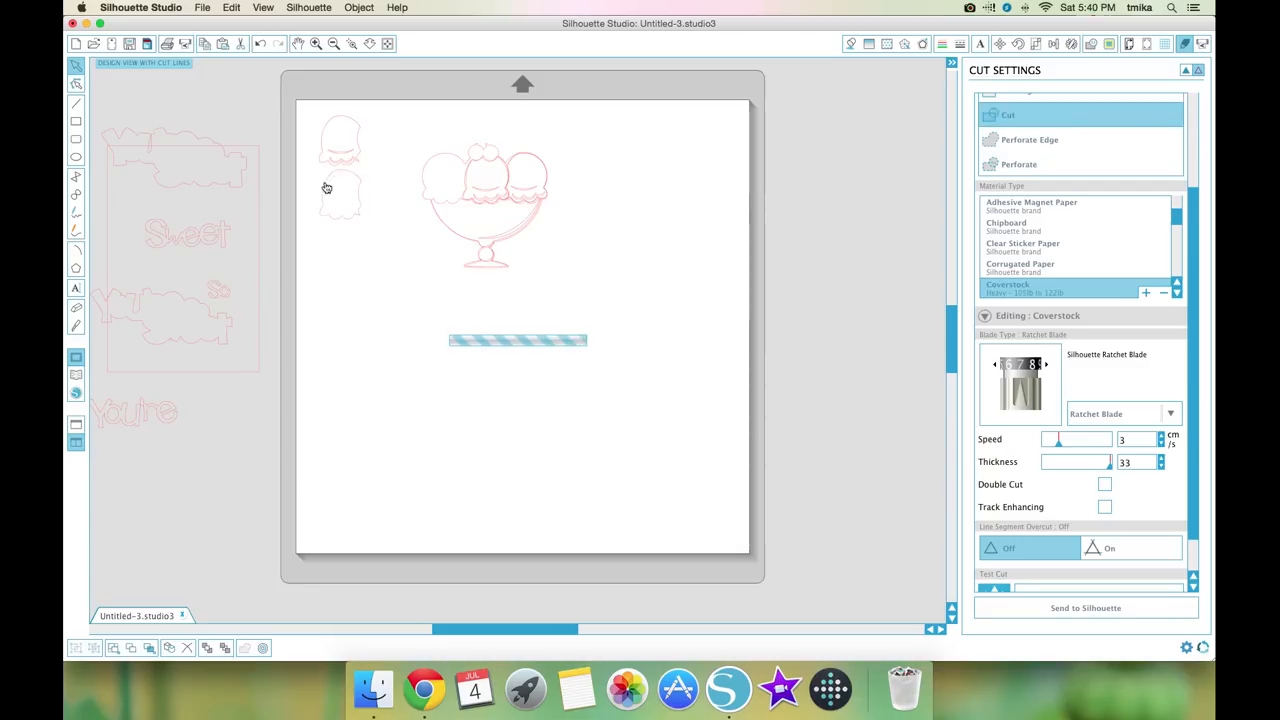
{"action": "left_click_drag", "start_coordinate": [491, 197], "coordinate": [617, 277]}
{"action": "left_click_drag", "start_coordinate": [488, 237], "coordinate": [565, 331]}
{"action": "mouse_move", "coordinate": [485, 202]}
{"action": "left_mouse_down"}
{"action": "mouse_move", "coordinate": [431, 231]}
{"action": "mouse_move", "coordinate": [418, 167]}
{"action": "left_mouse_up"}
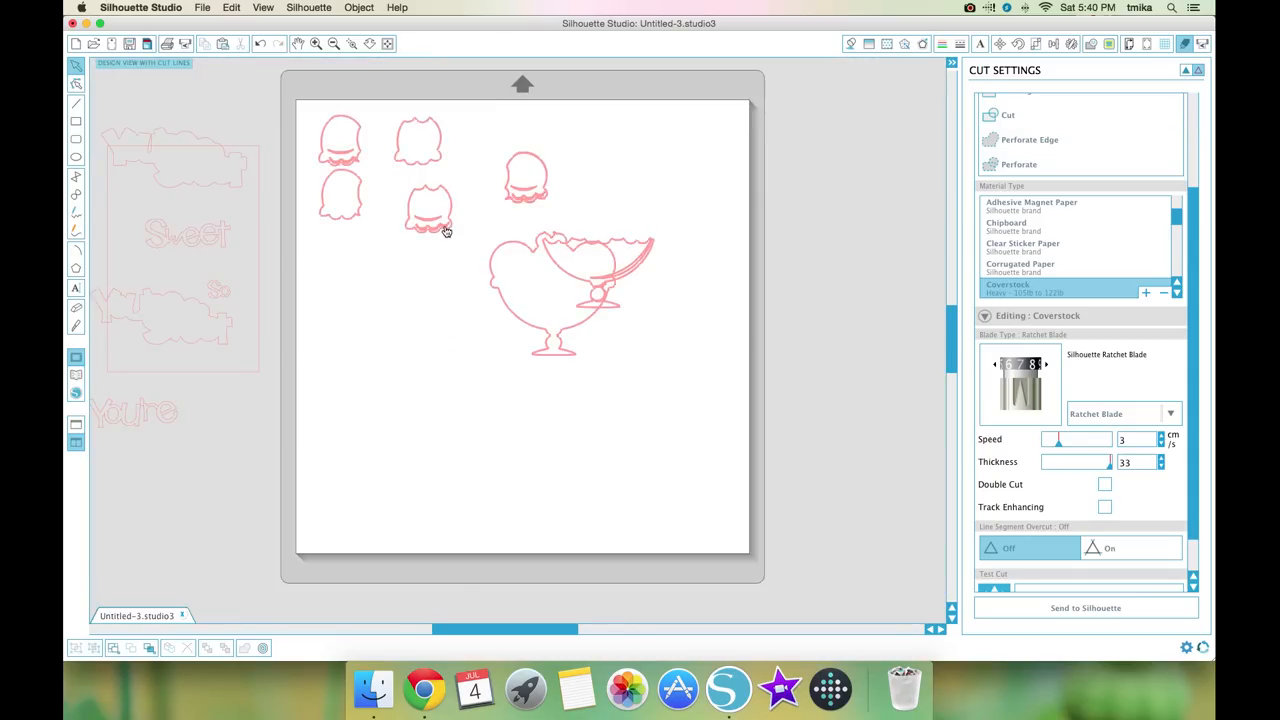
{"action": "left_click_drag", "start_coordinate": [446, 231], "coordinate": [437, 214]}
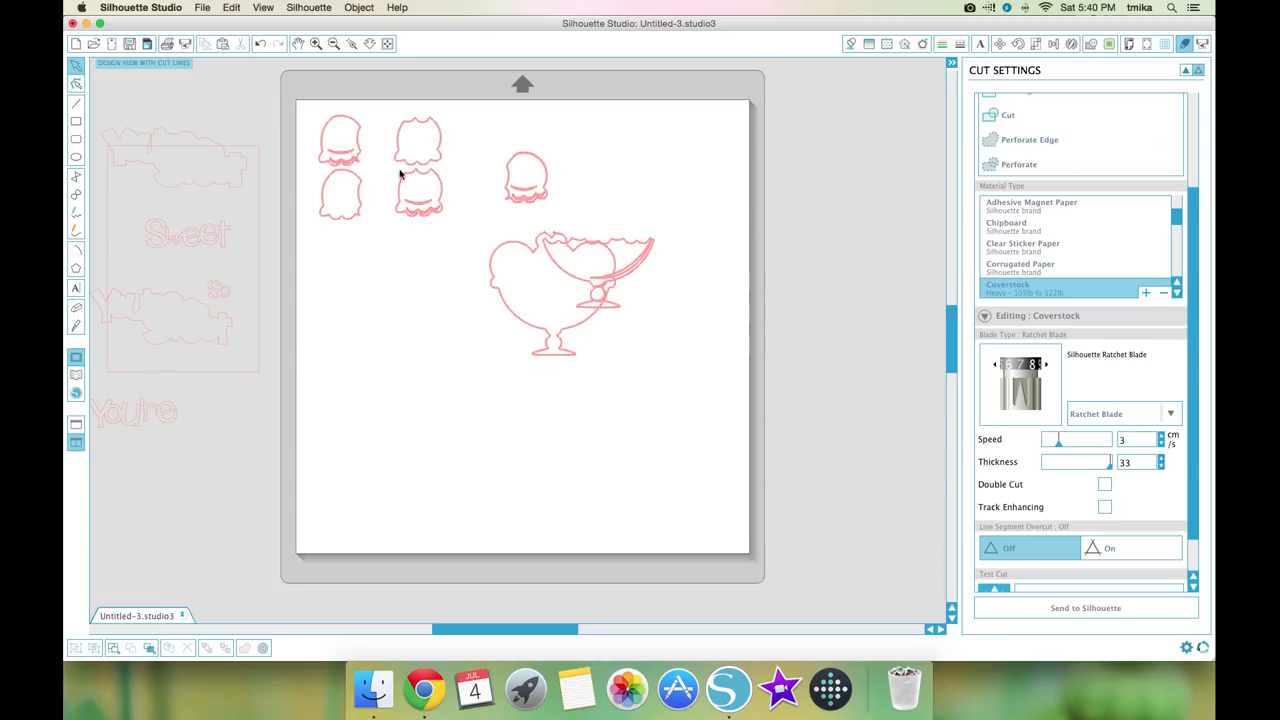
- Switch to the design view without cut lines and separate the right detailed scoop from its backing, placing it underneath
{"action": "left_click", "coordinate": [1183, 72]}
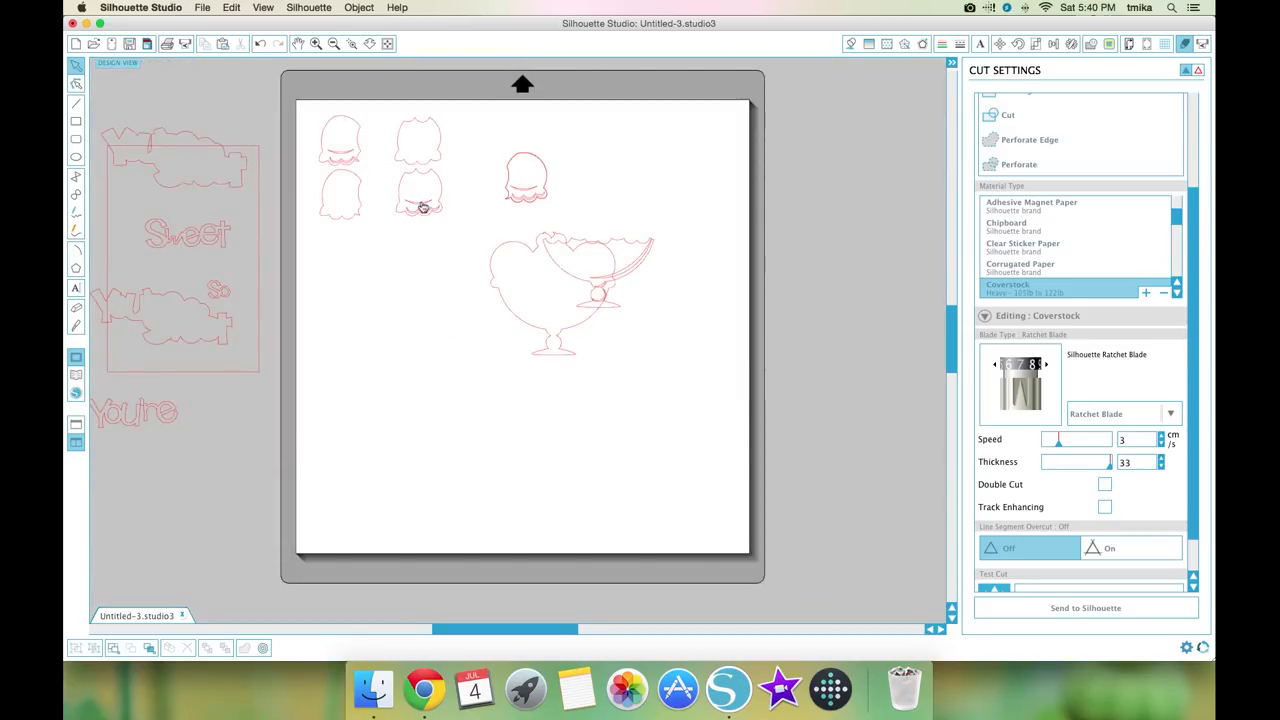
{"action": "left_click_drag", "start_coordinate": [512, 200], "coordinate": [479, 217]}
{"action": "left_click", "coordinate": [446, 166]}
{"action": "left_click", "coordinate": [491, 212]}
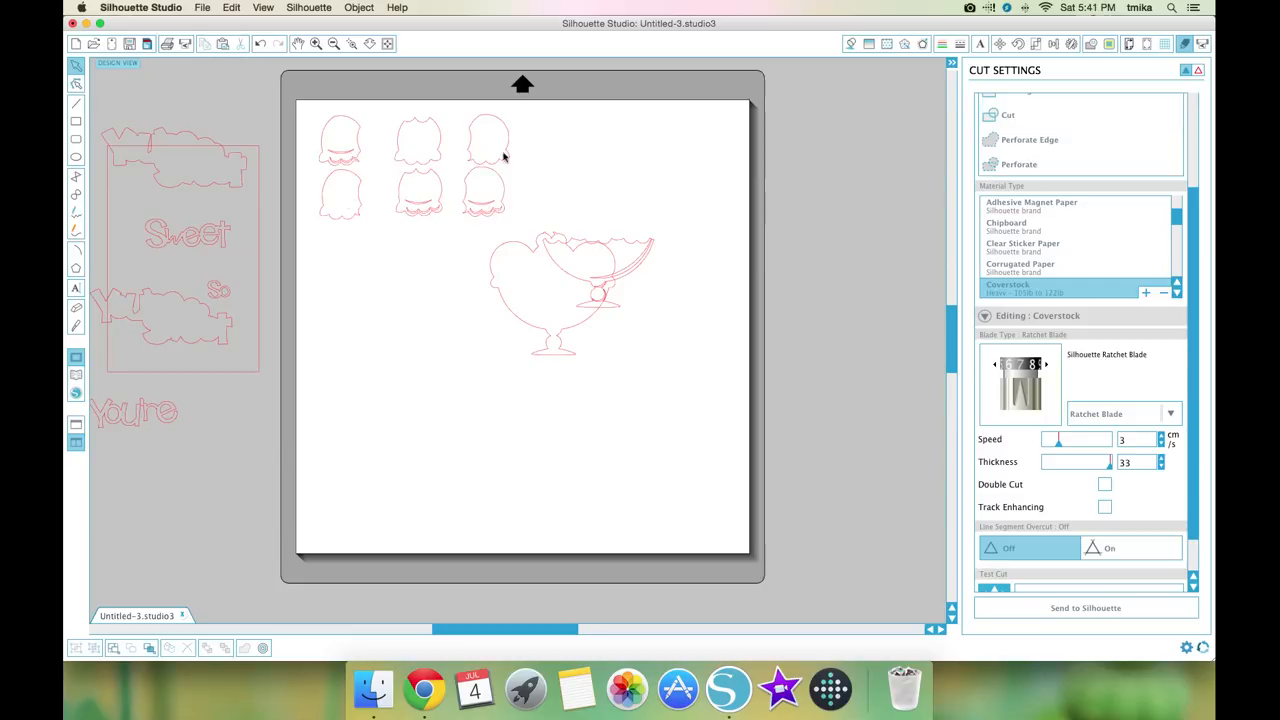
- Arrange the three scoop backings above a row of the detailed scoops, and move the sundae backing and bowl to the mat's lower right
{"action": "left_click_drag", "start_coordinate": [346, 160], "coordinate": [366, 263]}
{"action": "left_click_drag", "start_coordinate": [360, 211], "coordinate": [370, 165]}
{"action": "left_click", "coordinate": [340, 128]}
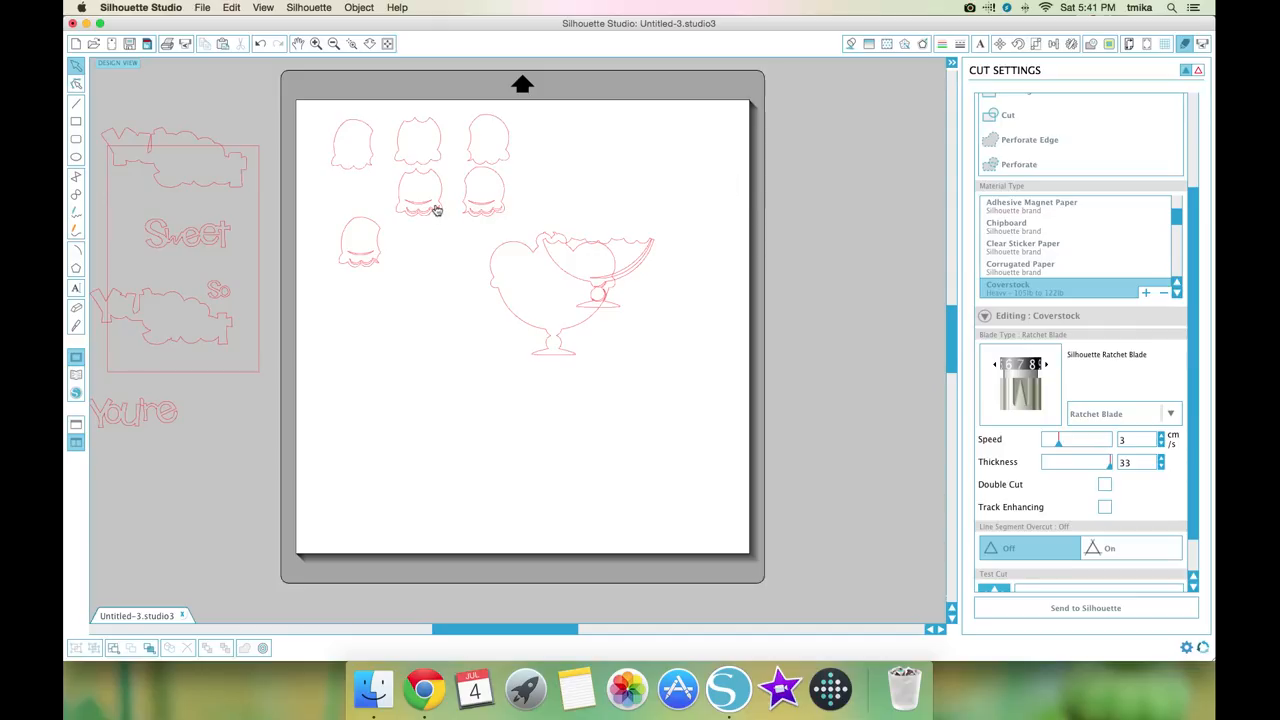
{"action": "left_click_drag", "start_coordinate": [430, 211], "coordinate": [420, 289]}
{"action": "left_click", "coordinate": [480, 223]}
{"action": "left_click_drag", "start_coordinate": [527, 256], "coordinate": [545, 372]}
{"action": "left_click", "coordinate": [641, 346]}
{"action": "left_click_drag", "start_coordinate": [598, 288], "coordinate": [663, 383]}
{"action": "left_click", "coordinate": [510, 224]}
{"action": "left_click_drag", "start_coordinate": [509, 223], "coordinate": [542, 288]}
{"action": "left_click", "coordinate": [567, 272]}
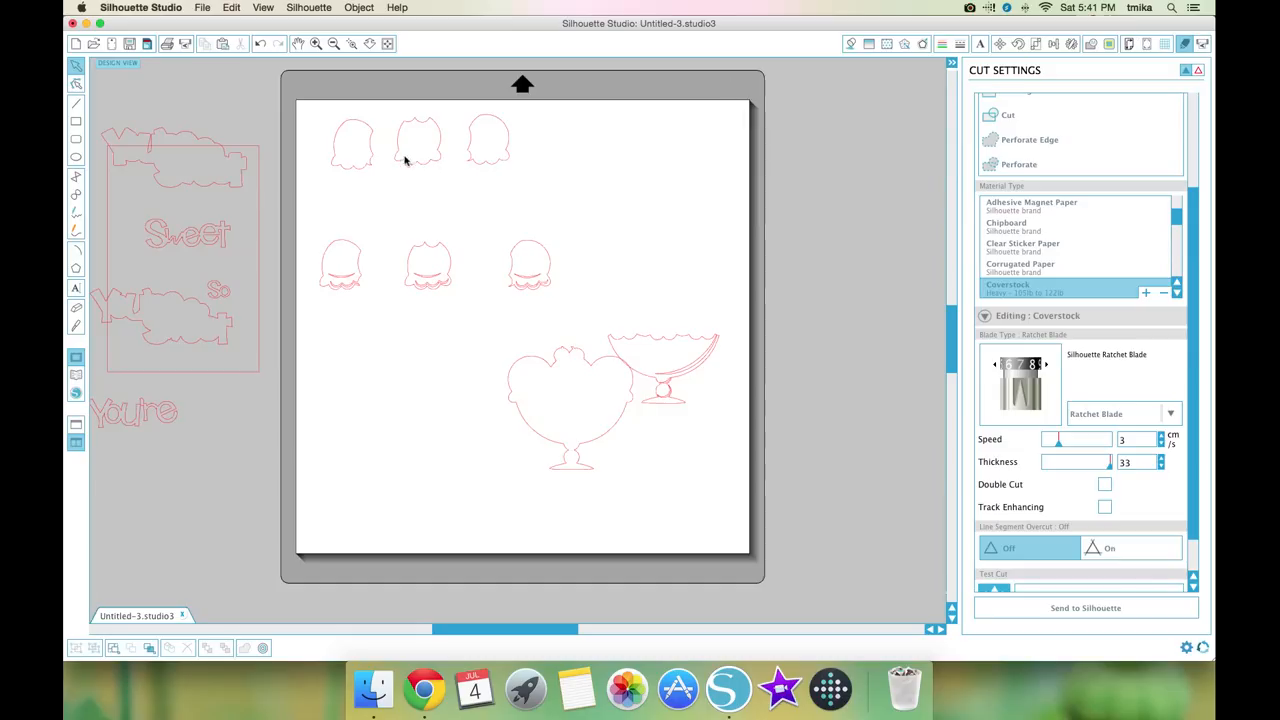
- Show the mat grid, shift the left and middle detailed scoops against it, and hide the grid again
{"action": "left_click", "coordinate": [1164, 44]}
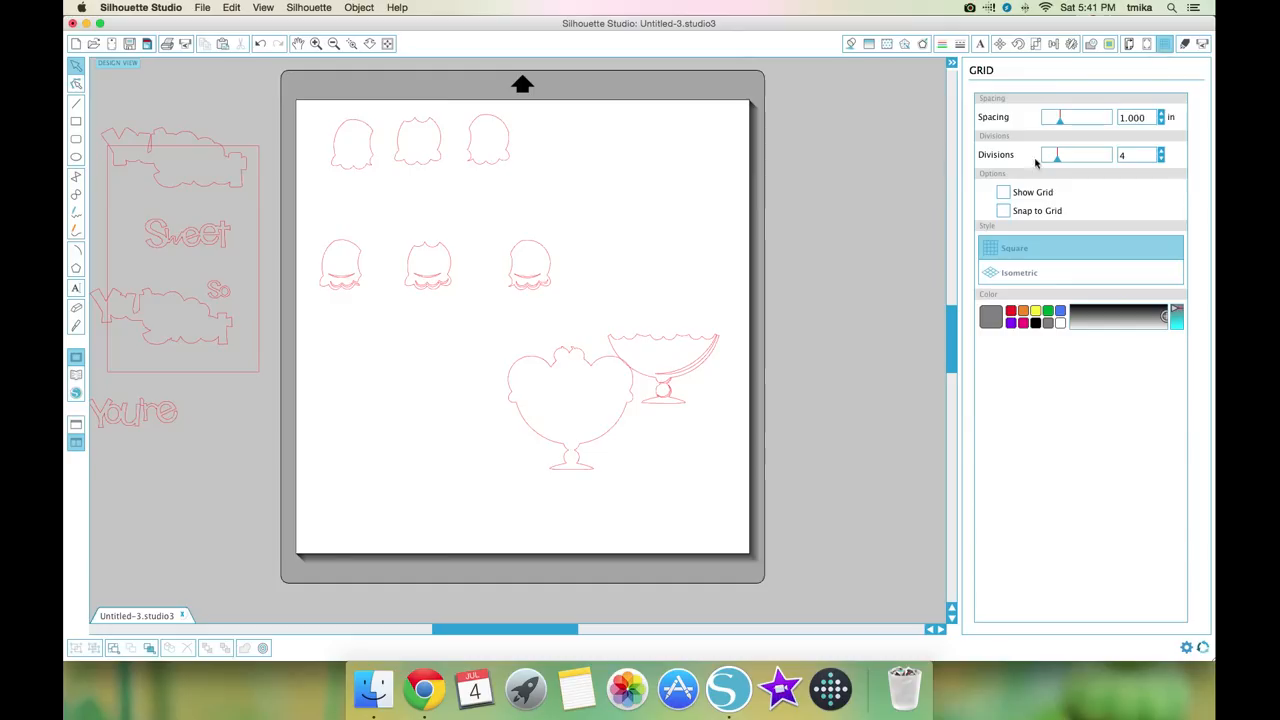
{"action": "left_click", "coordinate": [1003, 192]}
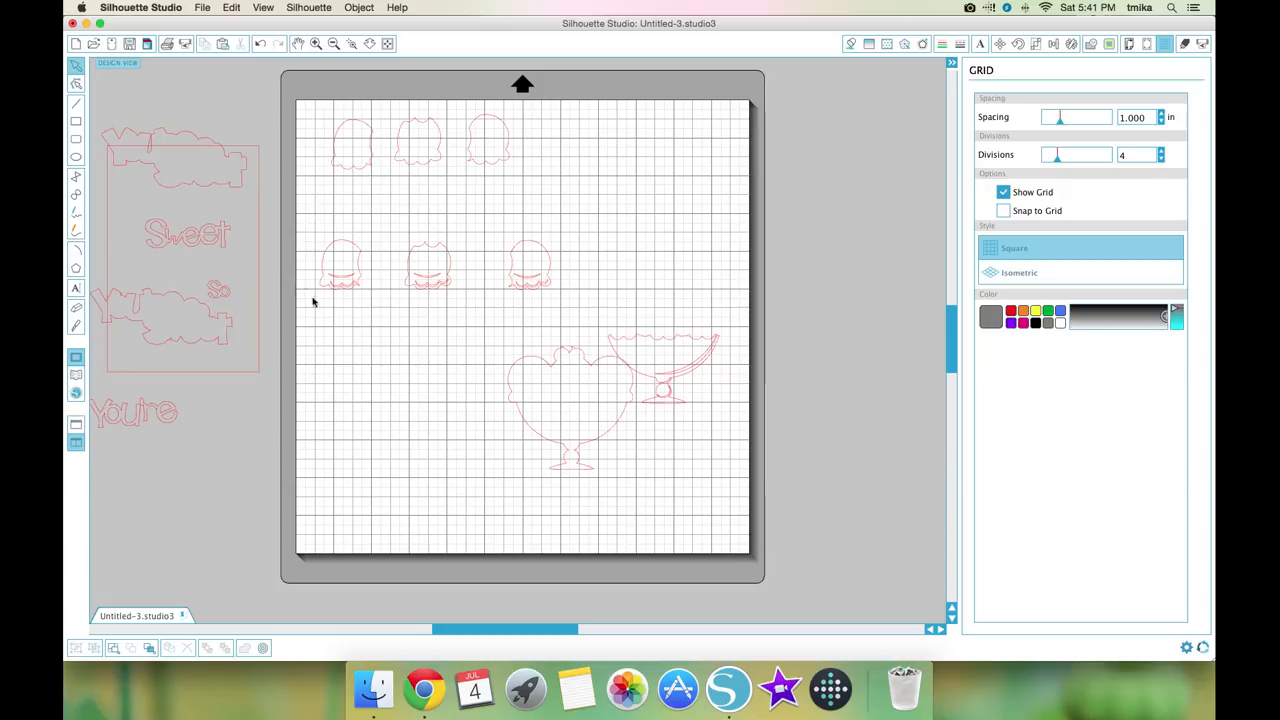
{"action": "left_click_drag", "start_coordinate": [337, 289], "coordinate": [316, 319]}
{"action": "left_click_drag", "start_coordinate": [429, 286], "coordinate": [455, 306]}
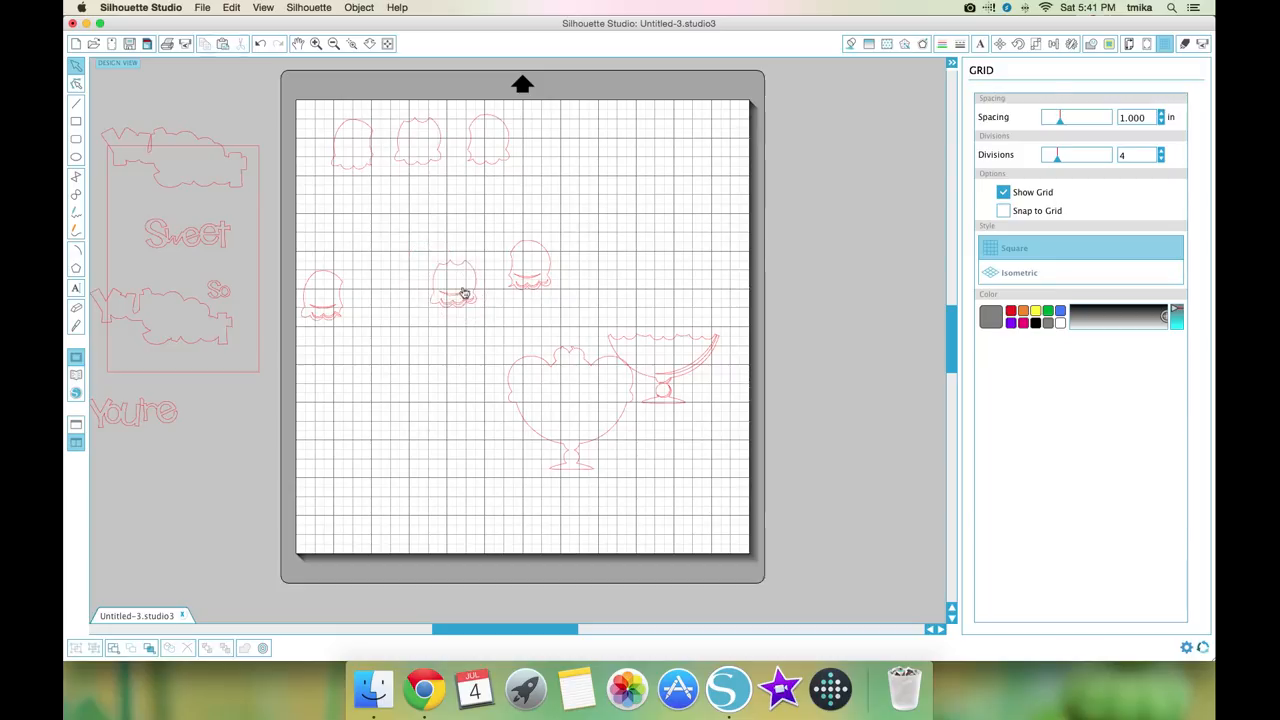
{"action": "left_click", "coordinate": [1003, 192]}
- Move the three detailed scoops up to sit just below their plain backings
{"action": "left_click_drag", "start_coordinate": [511, 256], "coordinate": [492, 195]}
{"action": "left_click_drag", "start_coordinate": [472, 266], "coordinate": [462, 202]}
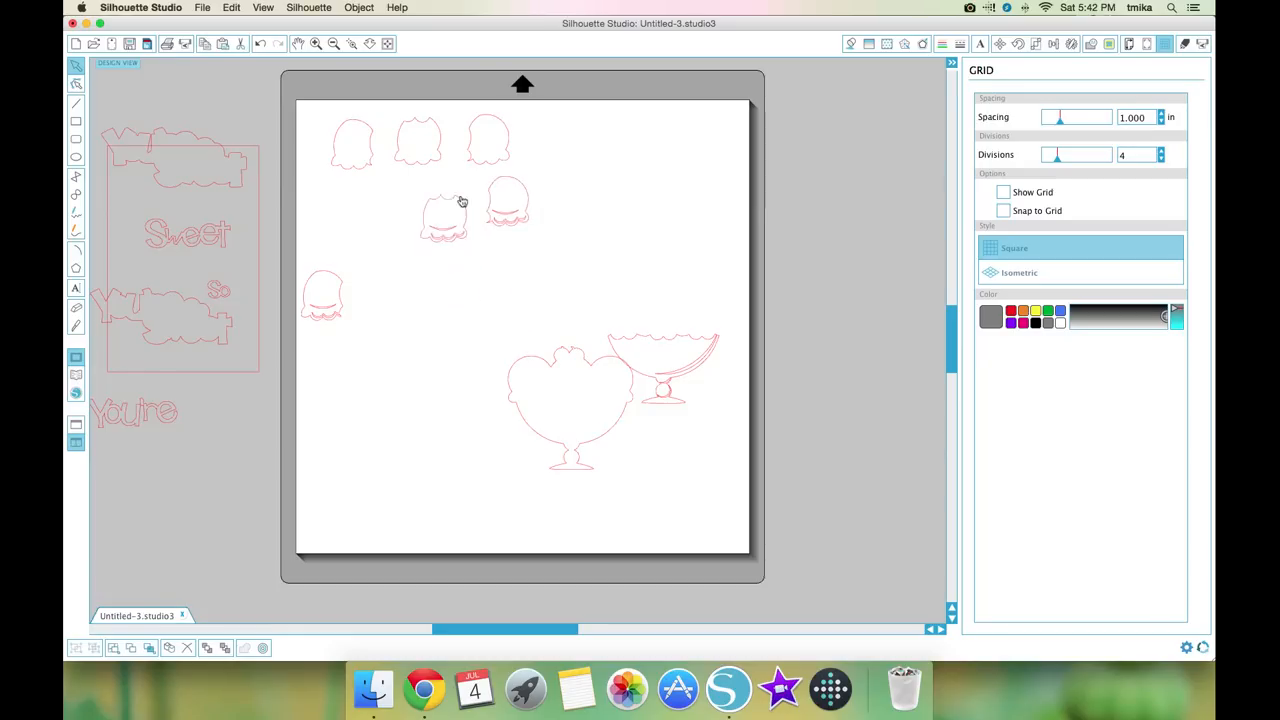
{"action": "left_click_drag", "start_coordinate": [331, 289], "coordinate": [380, 205]}
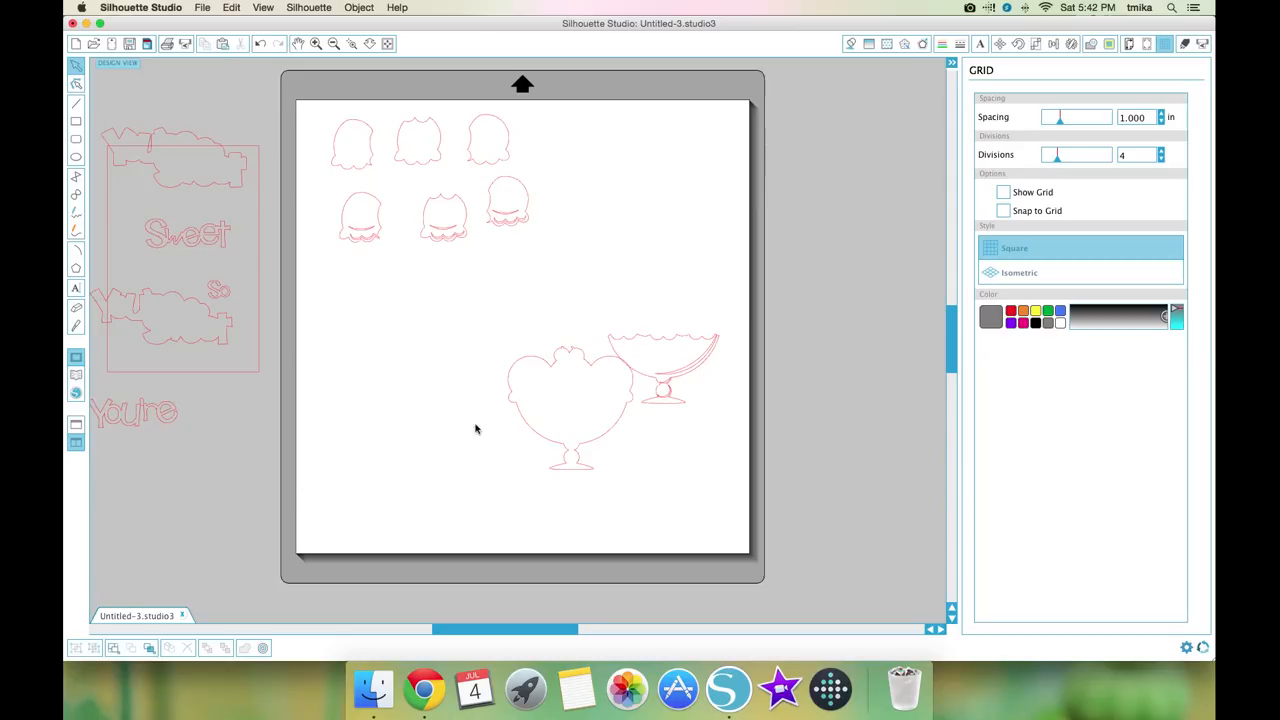
- Select all six scoop pieces together and move them off the mat to its right
{"action": "scroll", "coordinate": [376, 187], "scroll_direction": "up", "scroll_amount": 1}
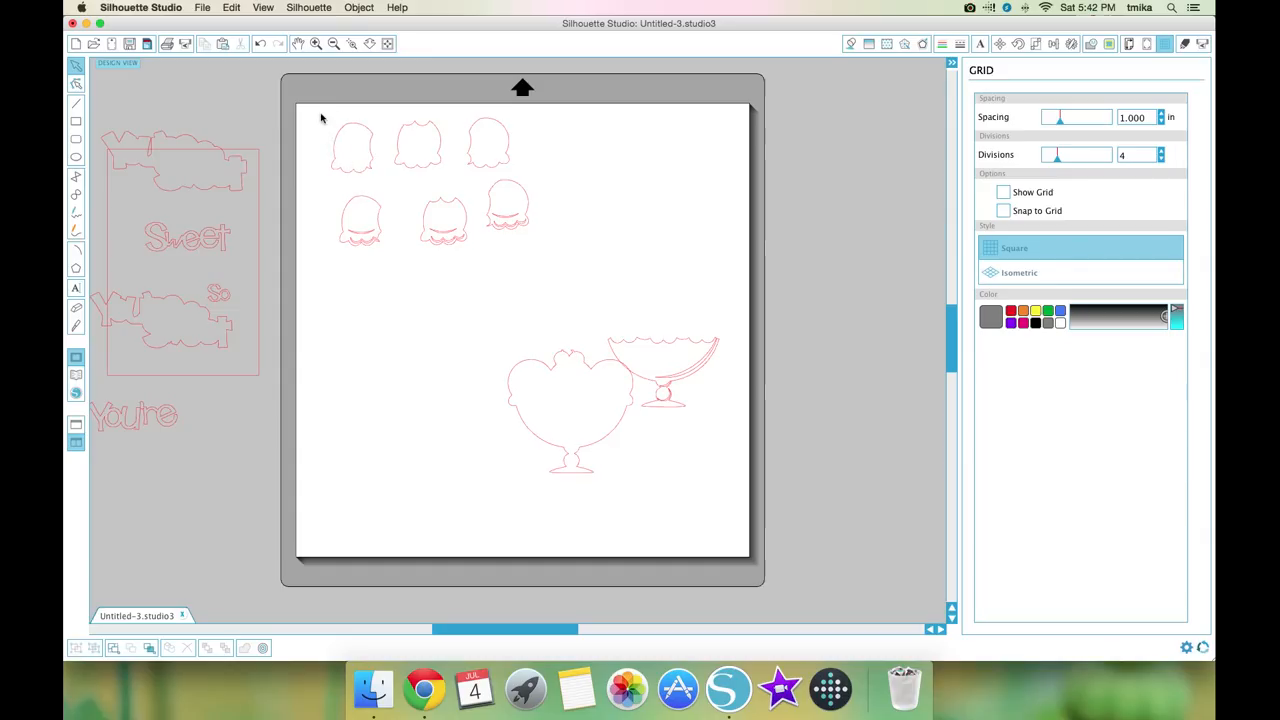
{"action": "left_click_drag", "start_coordinate": [474, 121], "coordinate": [546, 272]}
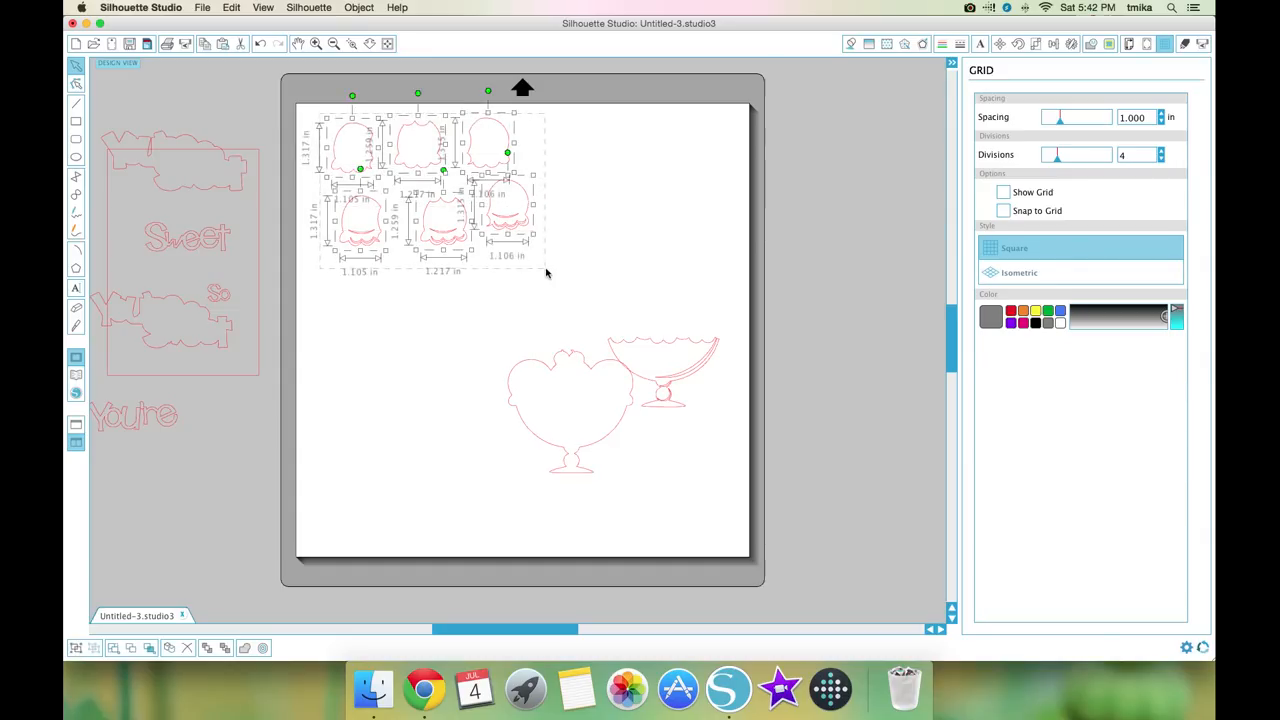
{"action": "left_click_drag", "start_coordinate": [523, 224], "coordinate": [932, 226]}
- Place the full sundae backing in the mat's upper-left area and fit the glass bowl on top of it
{"action": "left_click_drag", "start_coordinate": [618, 432], "coordinate": [434, 223]}
{"action": "left_click_drag", "start_coordinate": [672, 384], "coordinate": [559, 257]}
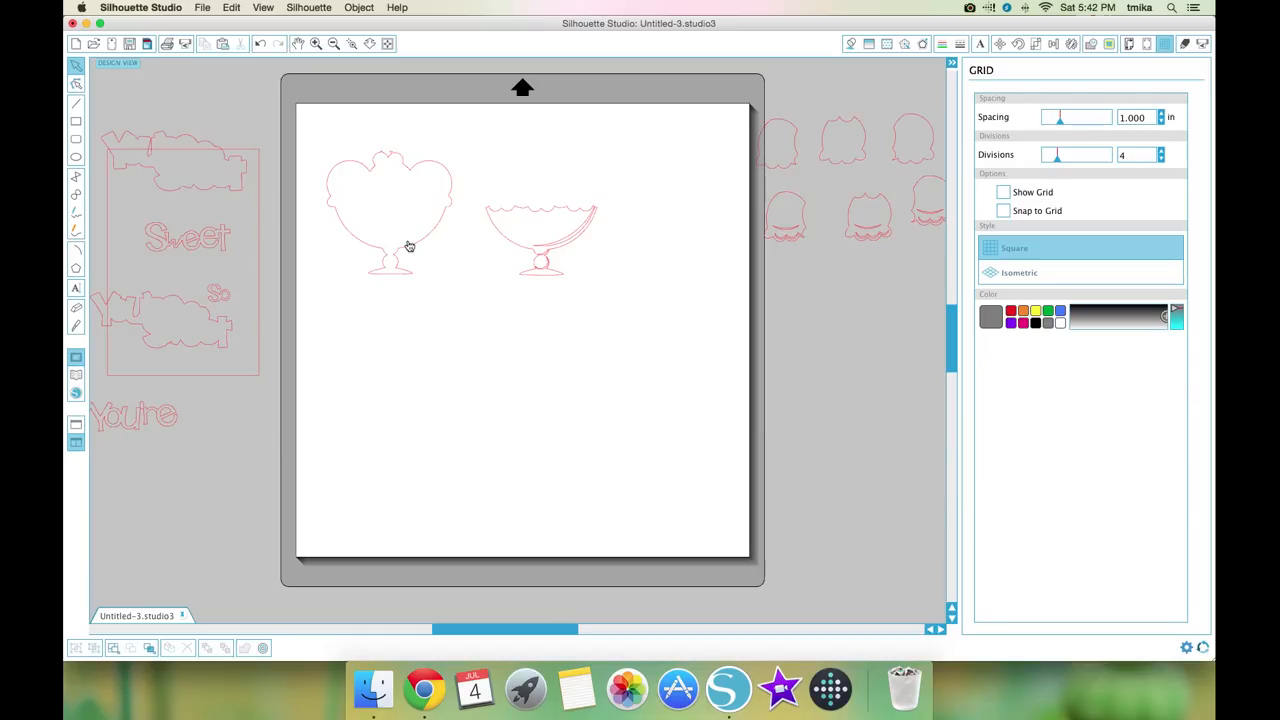
{"action": "left_click_drag", "start_coordinate": [400, 250], "coordinate": [414, 249]}
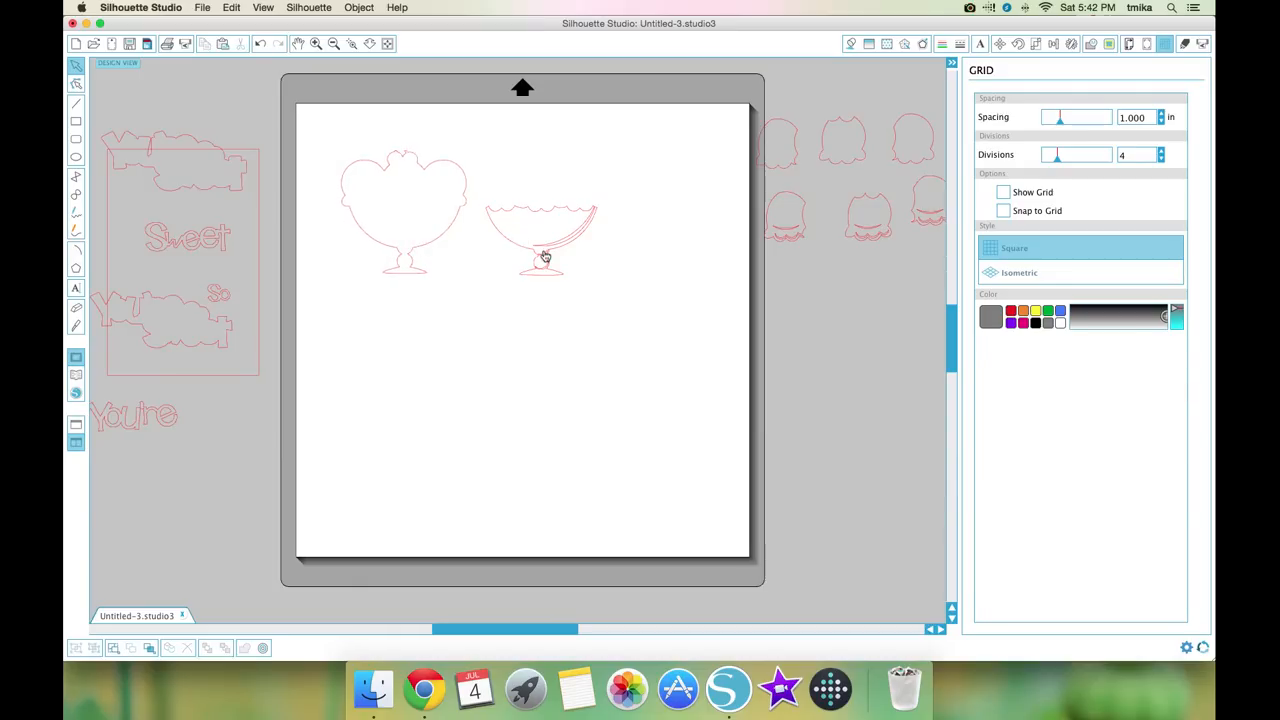
{"action": "left_click_drag", "start_coordinate": [536, 256], "coordinate": [407, 255]}
{"action": "left_click", "coordinate": [848, 143]}
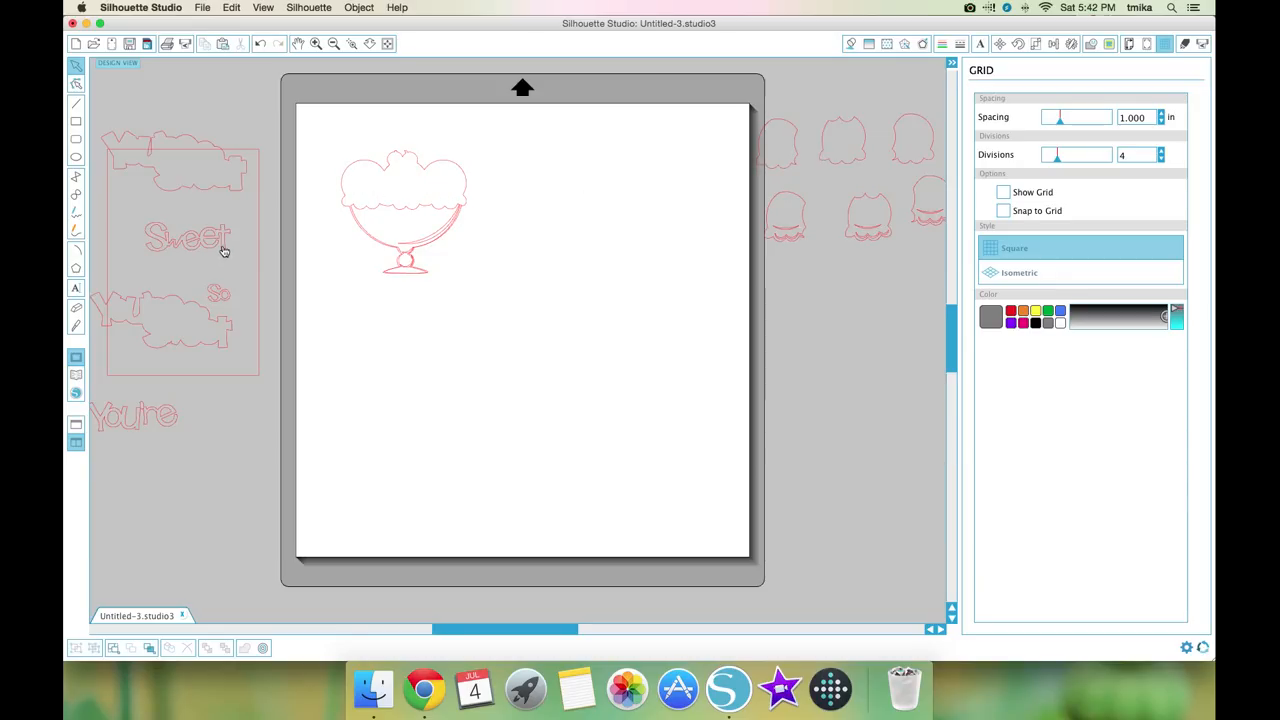
- Stack the lower title backing on the upper one and move the card rectangle onto the mat around the sundae
{"action": "left_click_drag", "start_coordinate": [208, 348], "coordinate": [229, 189]}
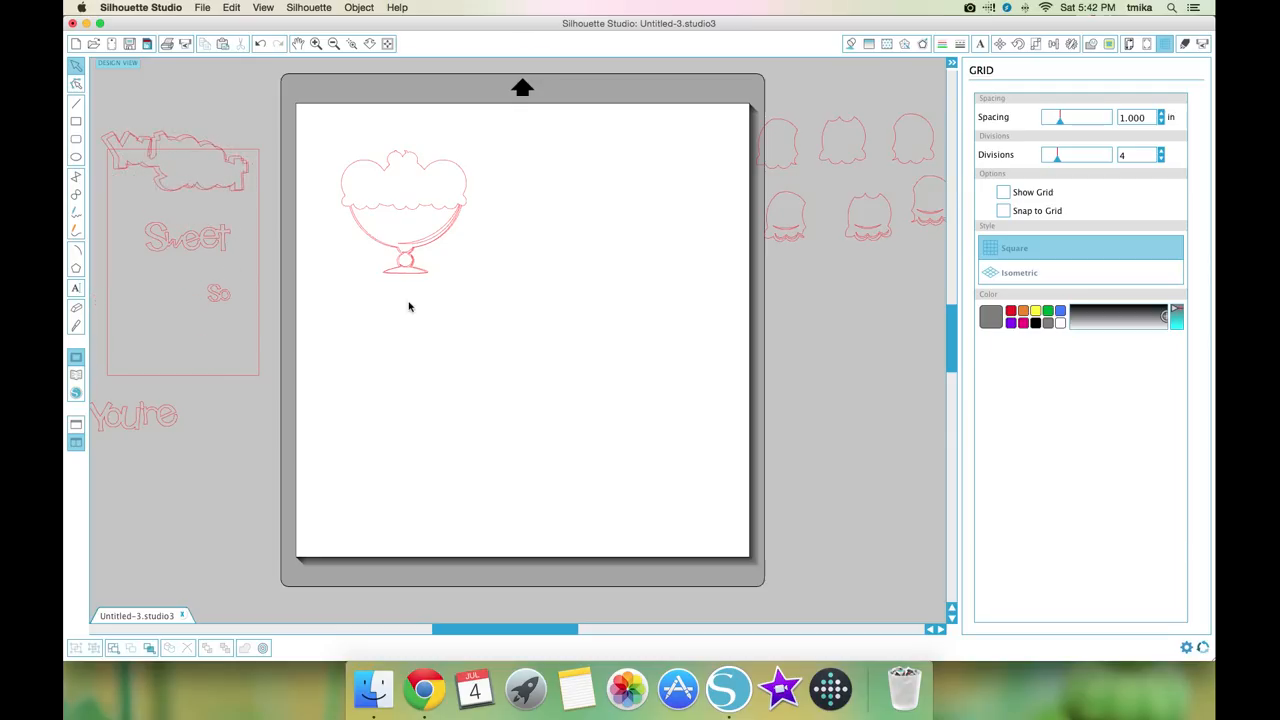
{"action": "left_click_drag", "start_coordinate": [258, 350], "coordinate": [481, 322]}
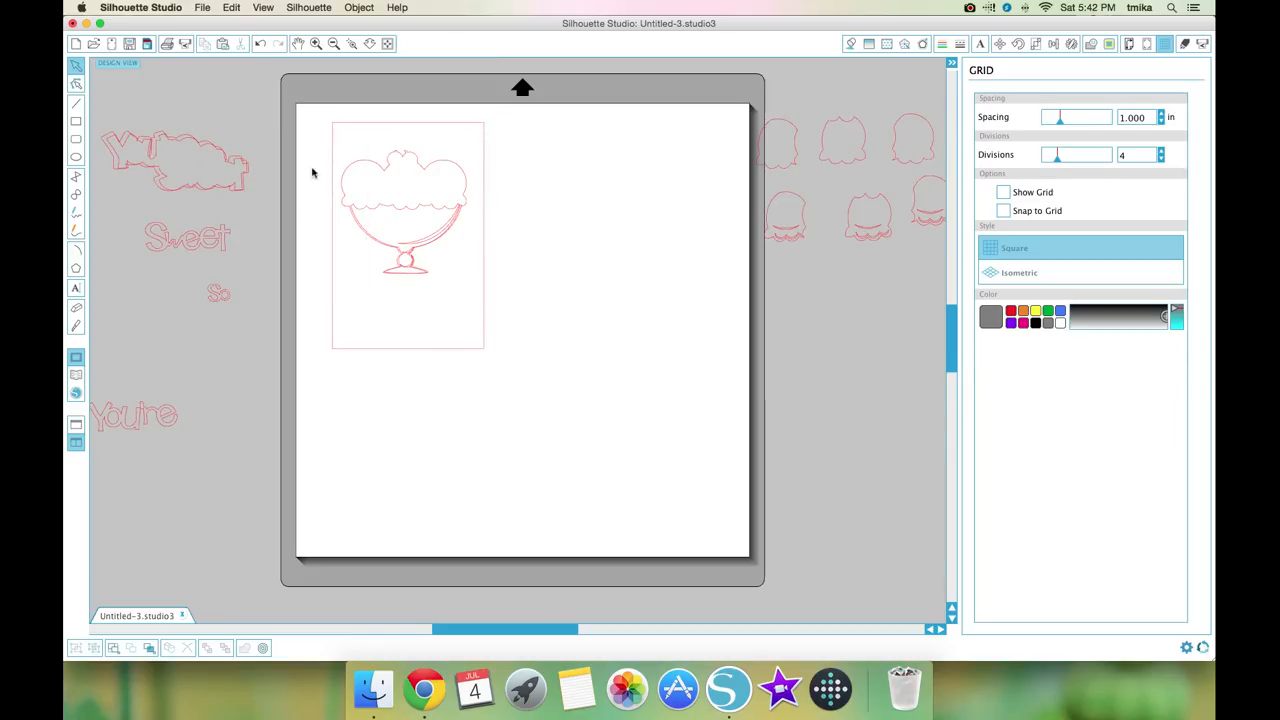
- Place the words "You're", "Sweet" and "So" in their positions on the stacked title backings
{"action": "left_click_drag", "start_coordinate": [143, 412], "coordinate": [173, 150]}
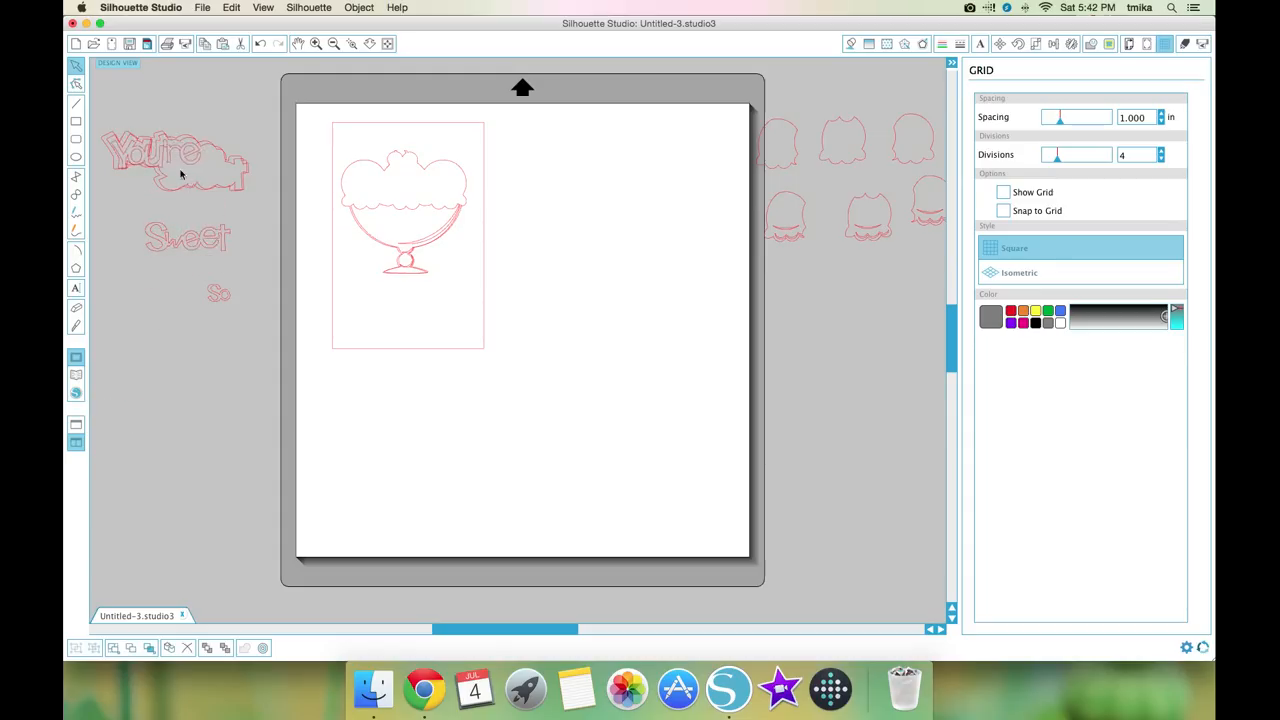
{"action": "left_click_drag", "start_coordinate": [210, 238], "coordinate": [223, 177]}
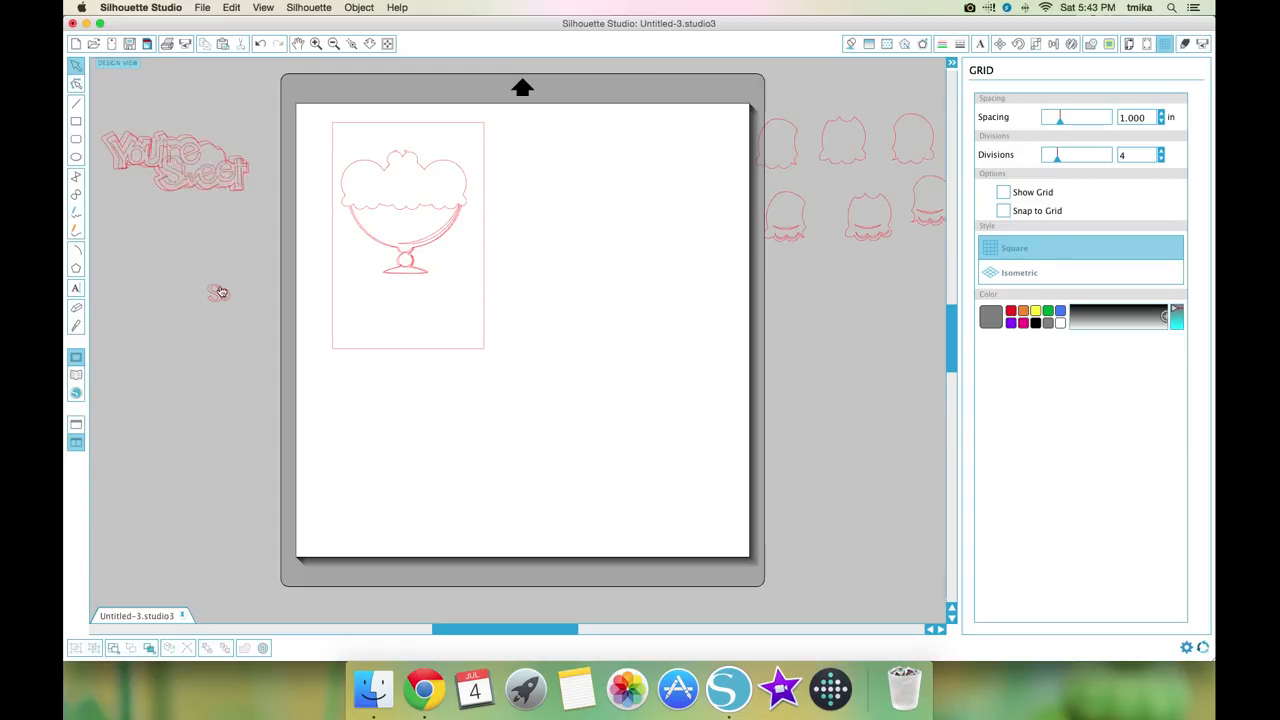
{"action": "left_click_drag", "start_coordinate": [215, 292], "coordinate": [212, 164]}
{"action": "left_click", "coordinate": [211, 180]}
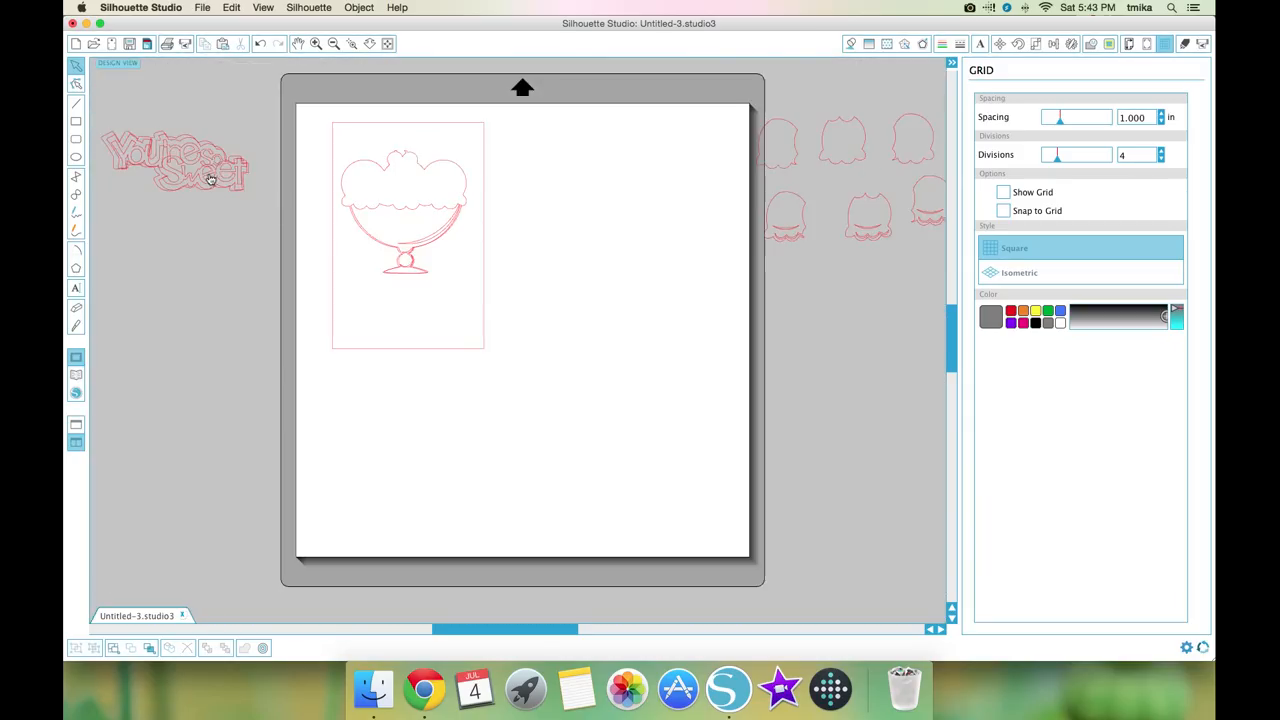
- Group all the title pieces and place the title below the sundae inside the card rectangle
{"action": "left_click_drag", "start_coordinate": [101, 119], "coordinate": [266, 221]}
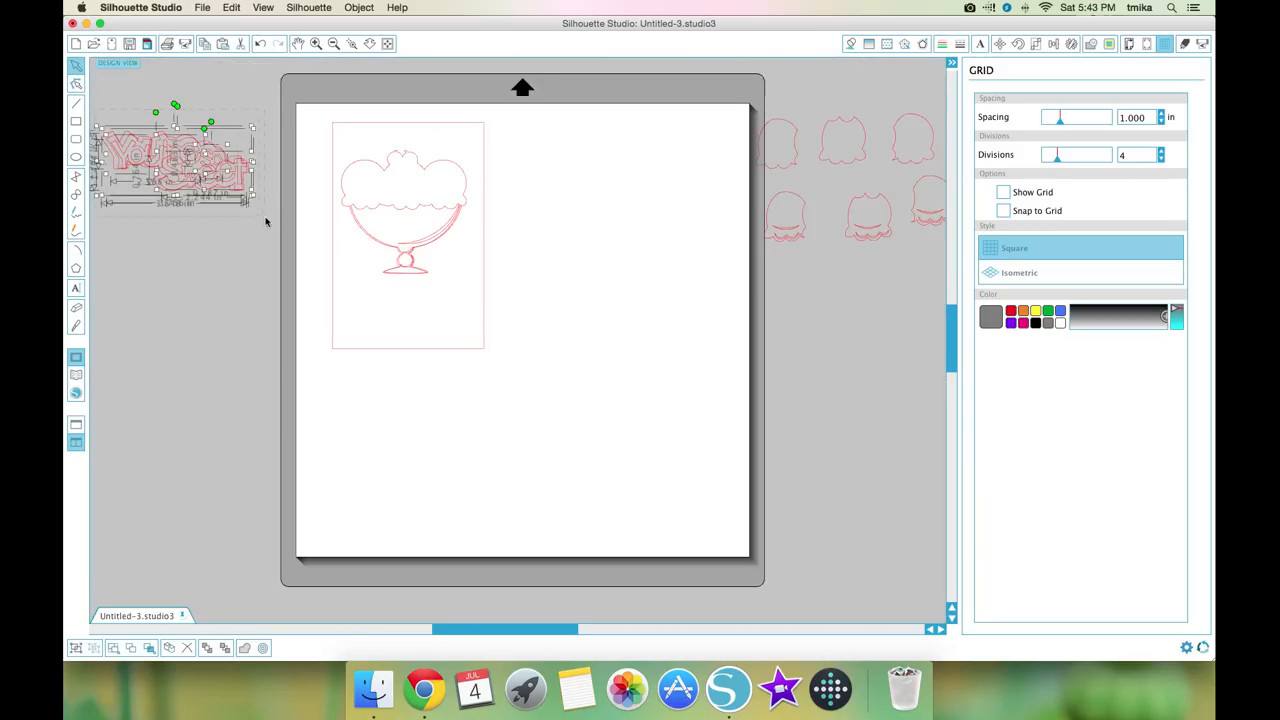
{"action": "left_click", "coordinate": [77, 648]}
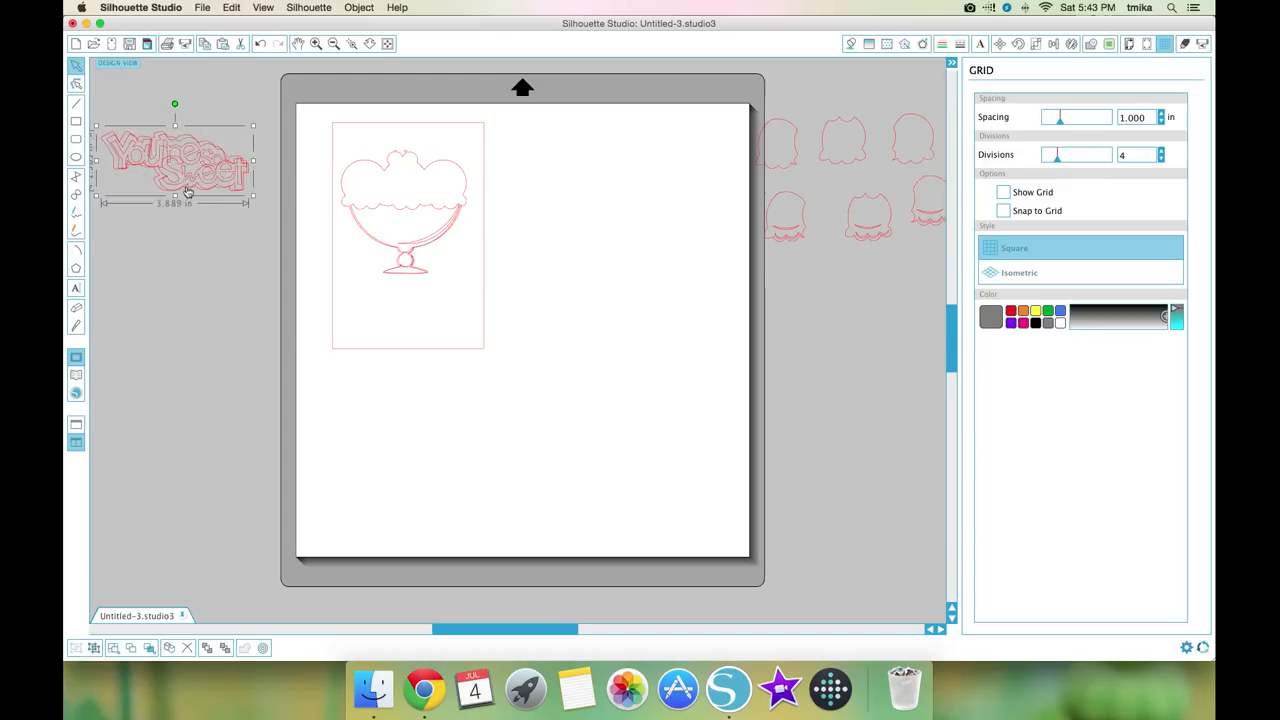
{"action": "left_click_drag", "start_coordinate": [211, 197], "coordinate": [443, 323]}
{"action": "left_click", "coordinate": [527, 265]}
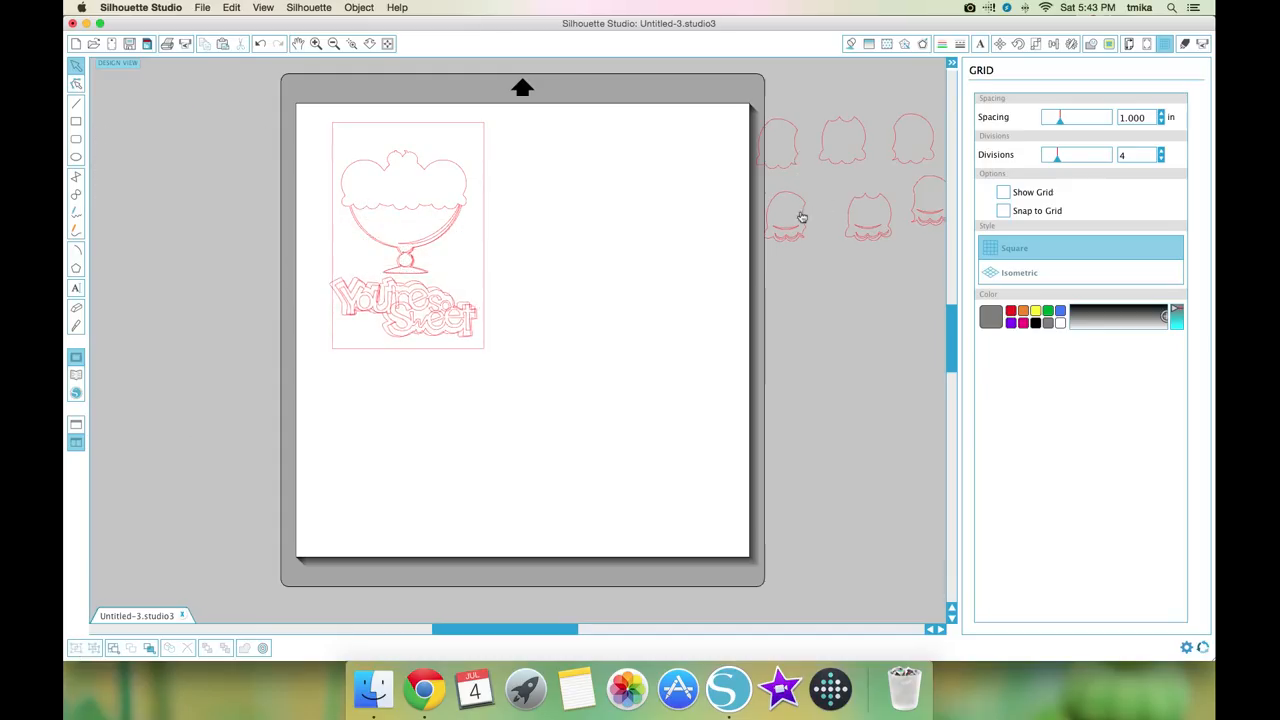
- Move the plain and detailed pieces of the left and middle scoops onto the sundae backing above the bowl
{"action": "left_click_drag", "start_coordinate": [791, 166], "coordinate": [380, 207]}
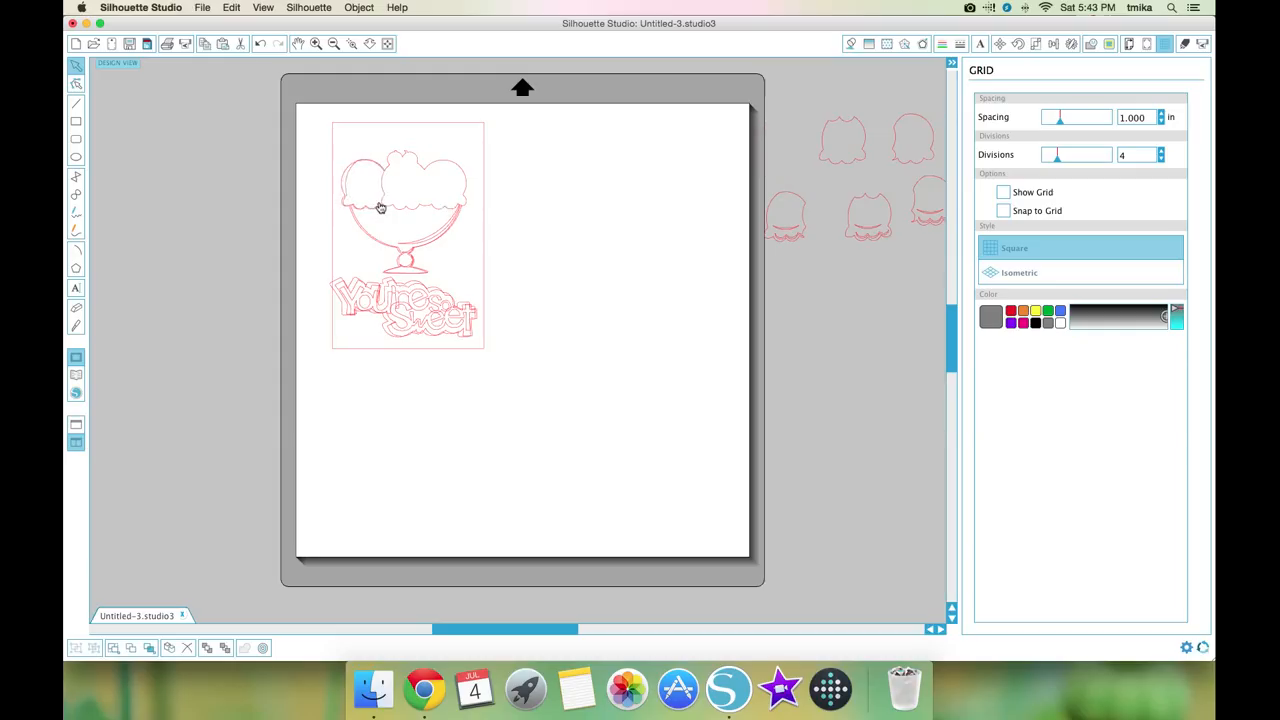
{"action": "left_click", "coordinate": [584, 200]}
{"action": "left_click_drag", "start_coordinate": [773, 240], "coordinate": [351, 207]}
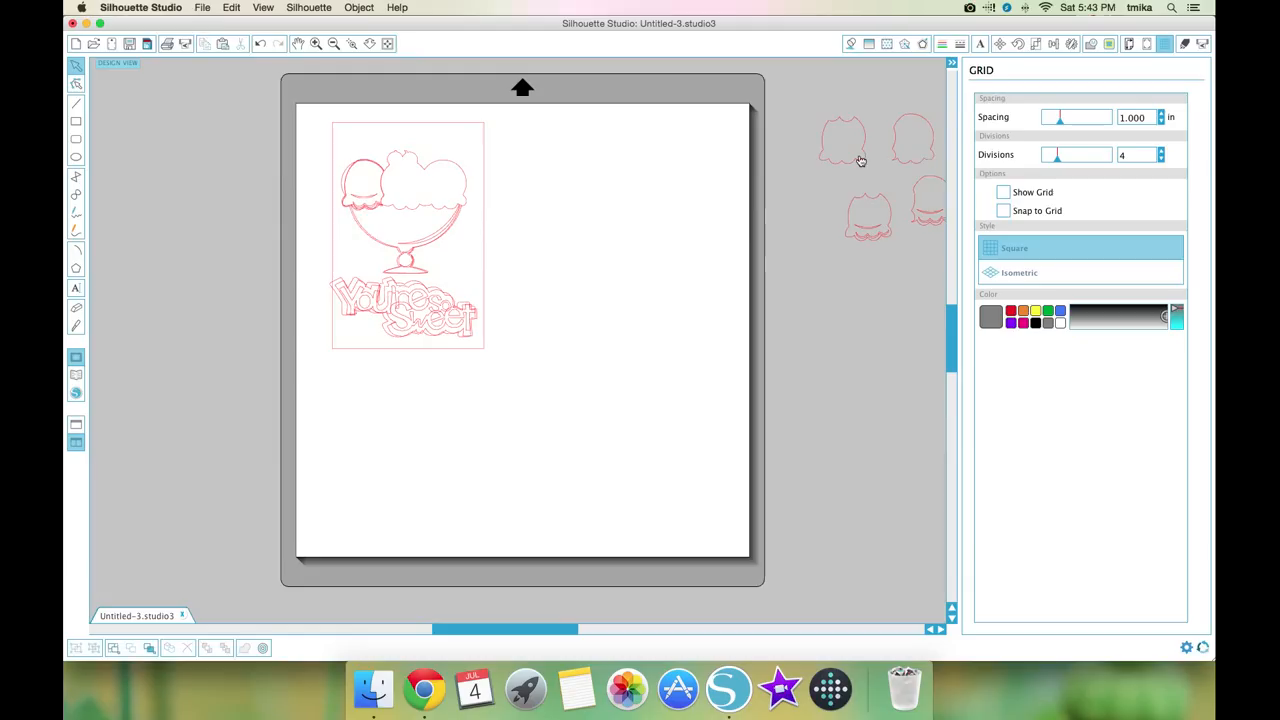
{"action": "left_click_drag", "start_coordinate": [860, 160], "coordinate": [423, 207]}
{"action": "left_click_drag", "start_coordinate": [858, 238], "coordinate": [458, 230]}
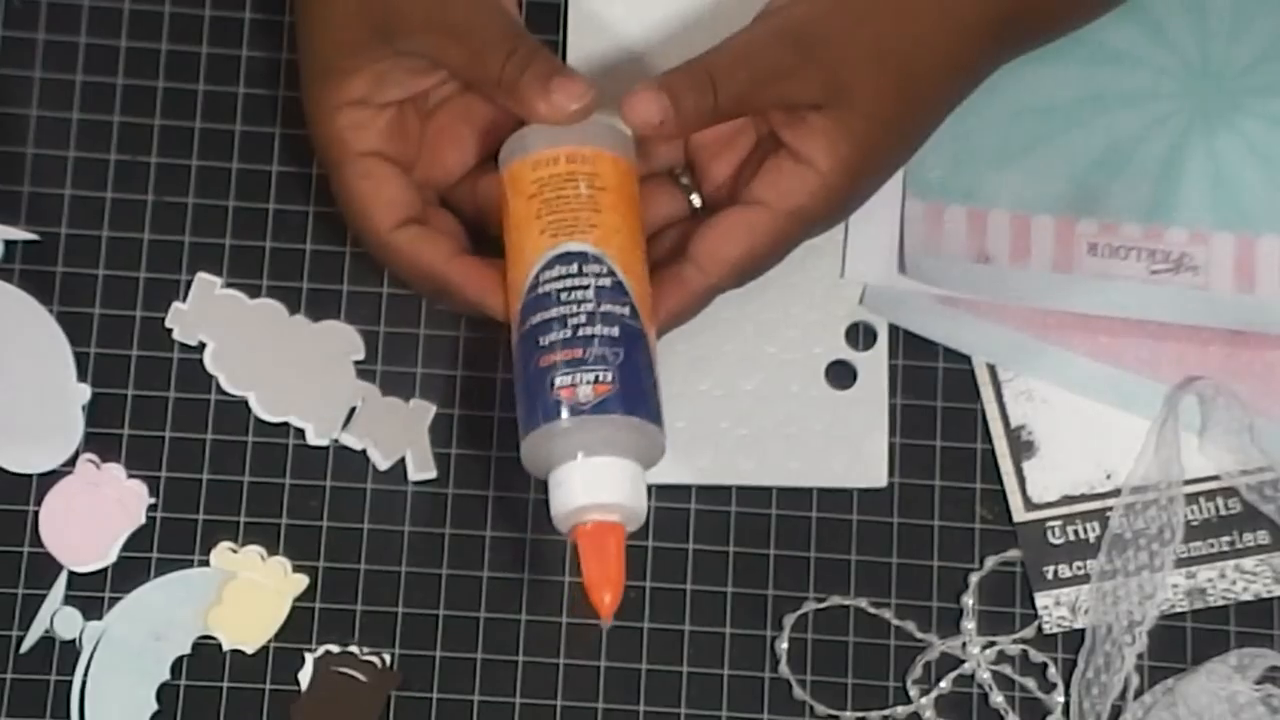